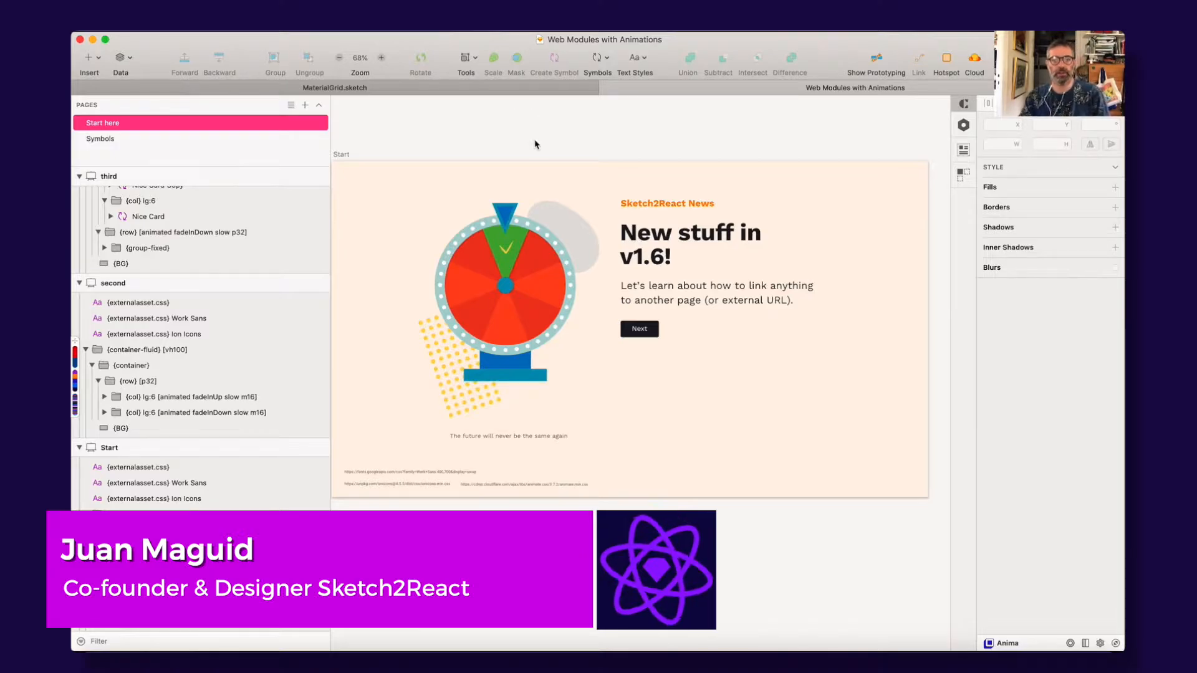
Examine the link settings and overrides of the wheel image on the Start artboard, along with the caption text beneath it.
scroll(569, 166, left, 1)
scroll(569, 166, up, 1)
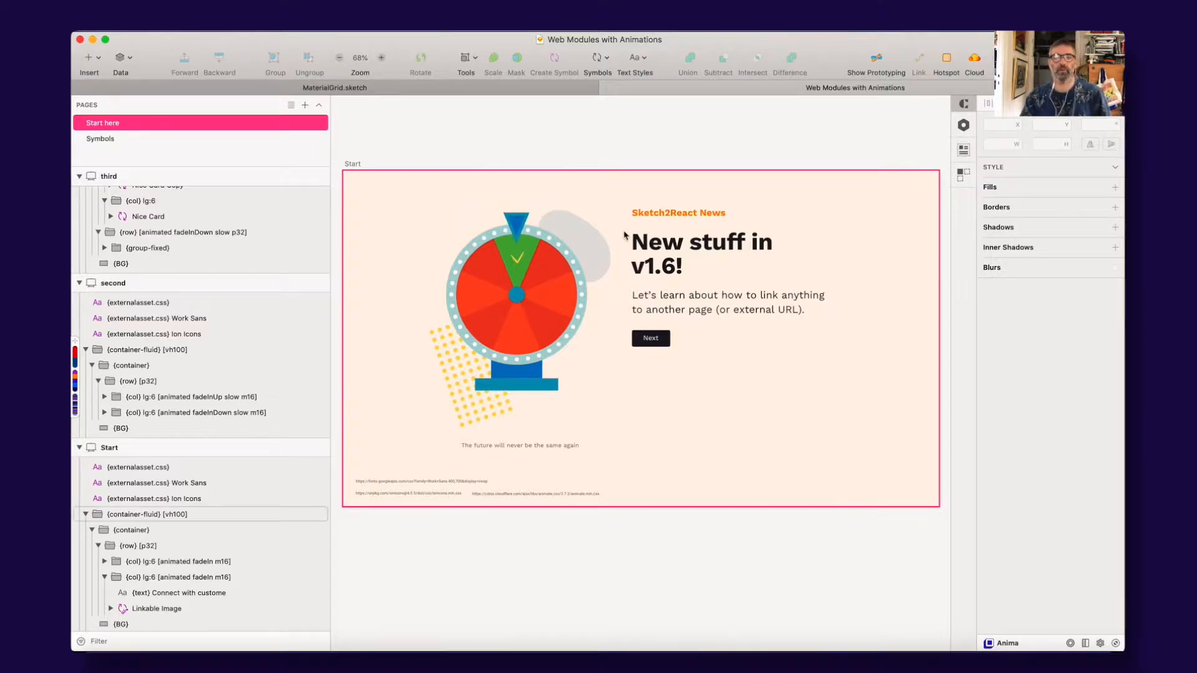
super+click(512, 270)
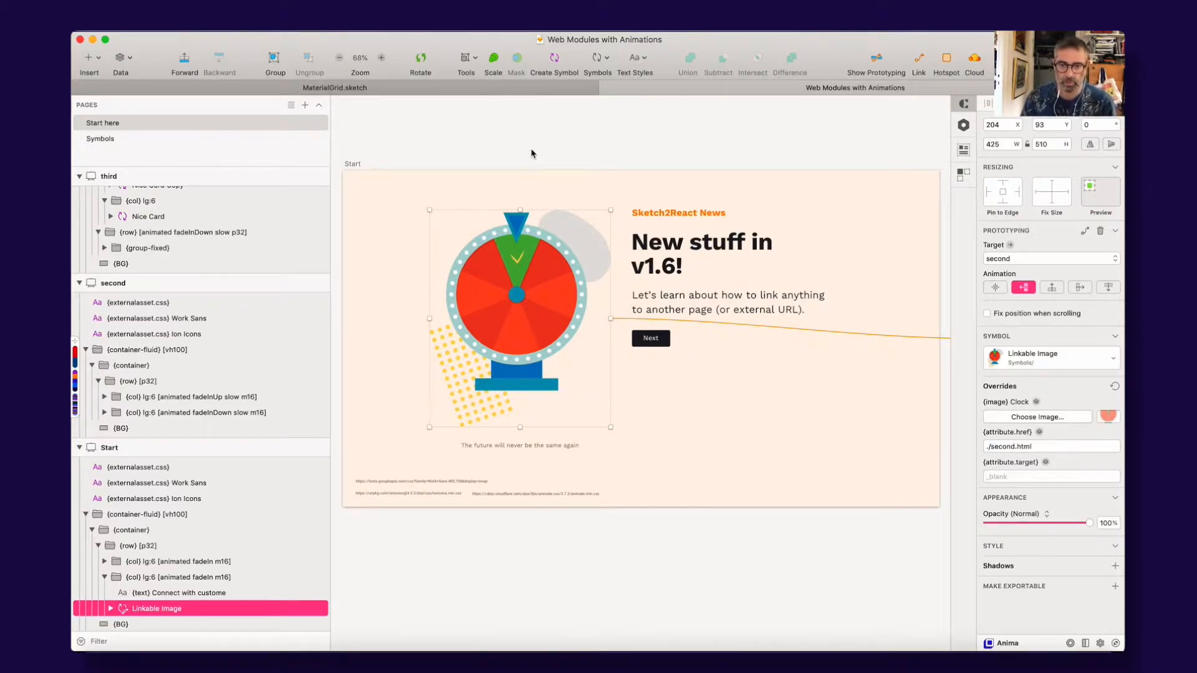
click(703, 309)
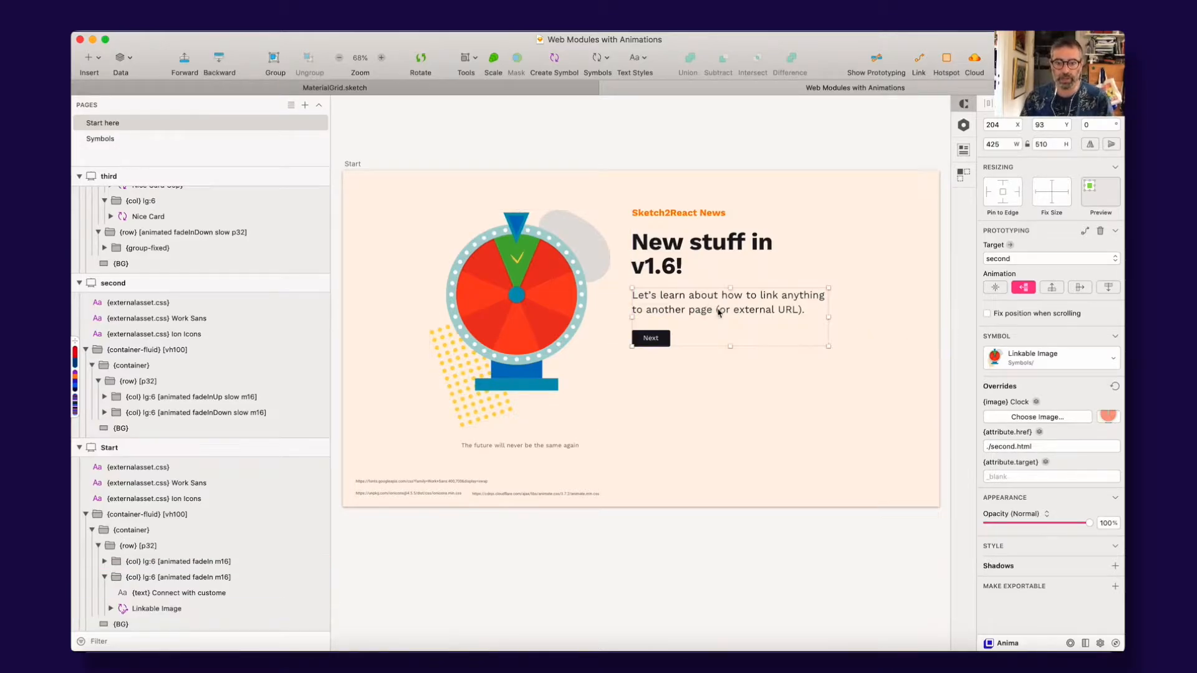
click(522, 448)
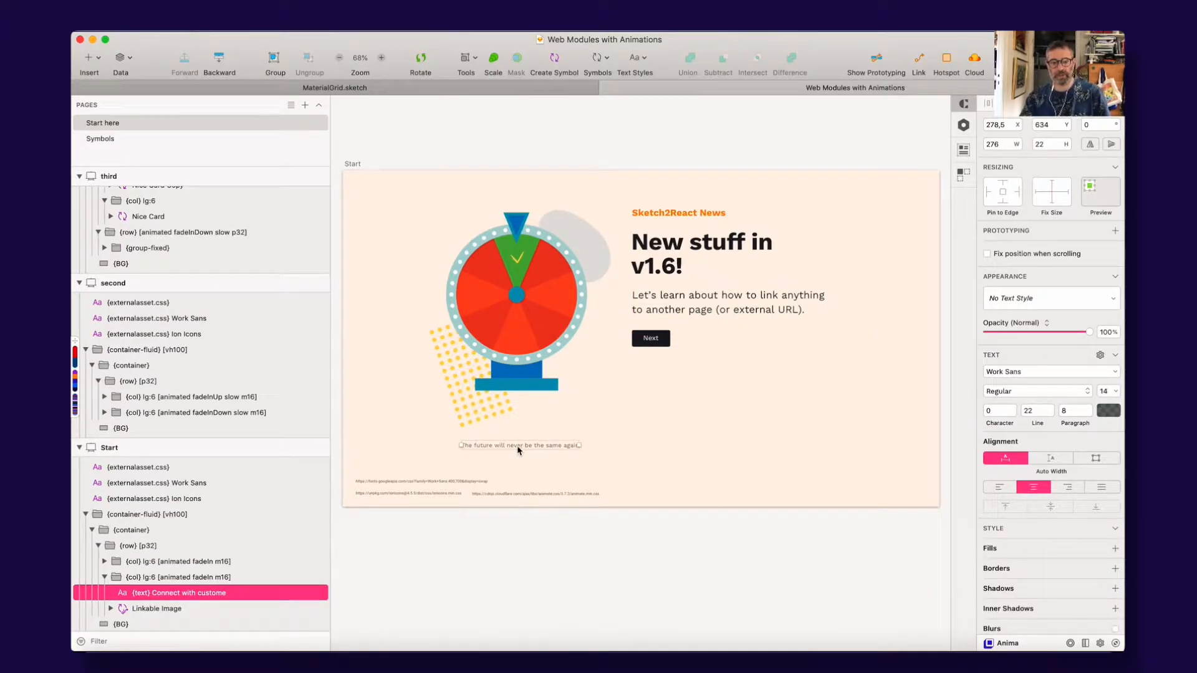
click(556, 334)
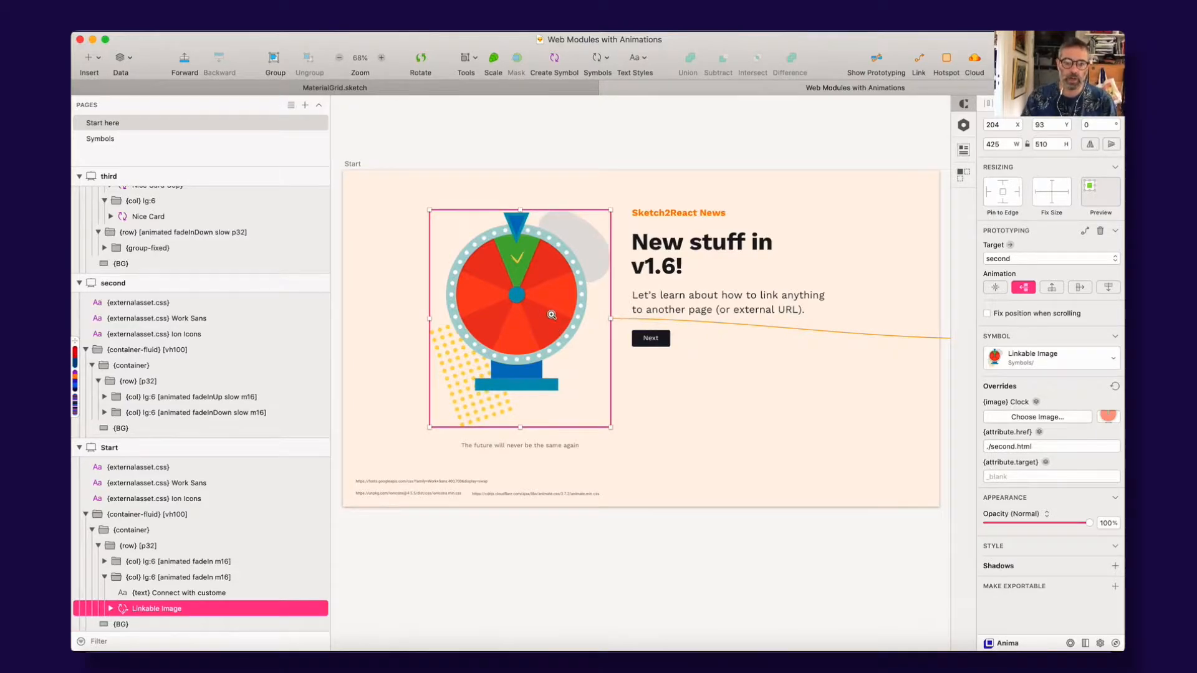
View the source symbol of the wheel image and return to its instance on the Start artboard.
scroll(553, 325, up, 5)
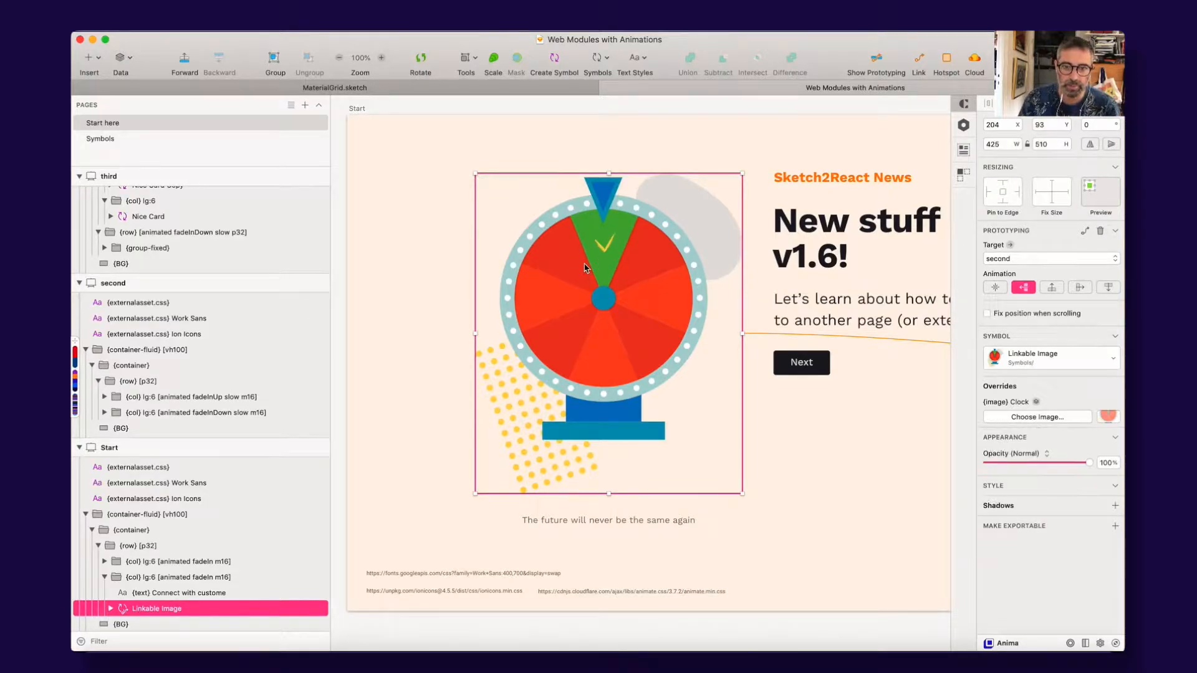
double_click(584, 268)
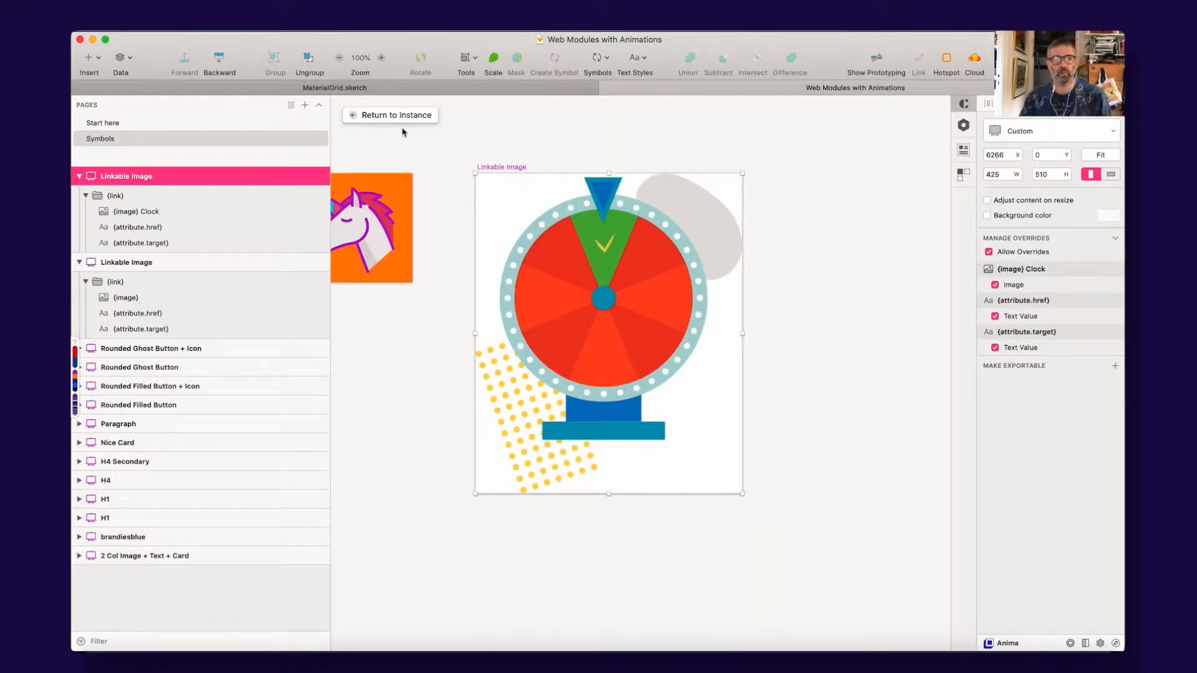
click(352, 115)
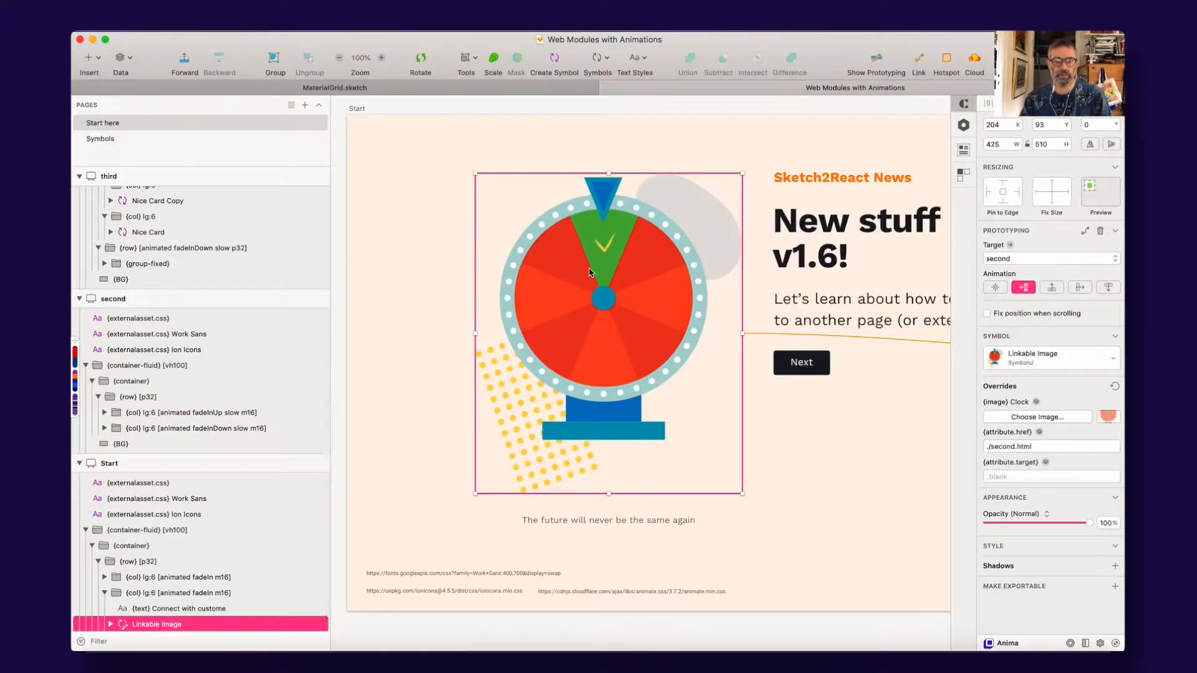
Detach the wheel image on the Start artboard from its symbol.
right_click(576, 263)
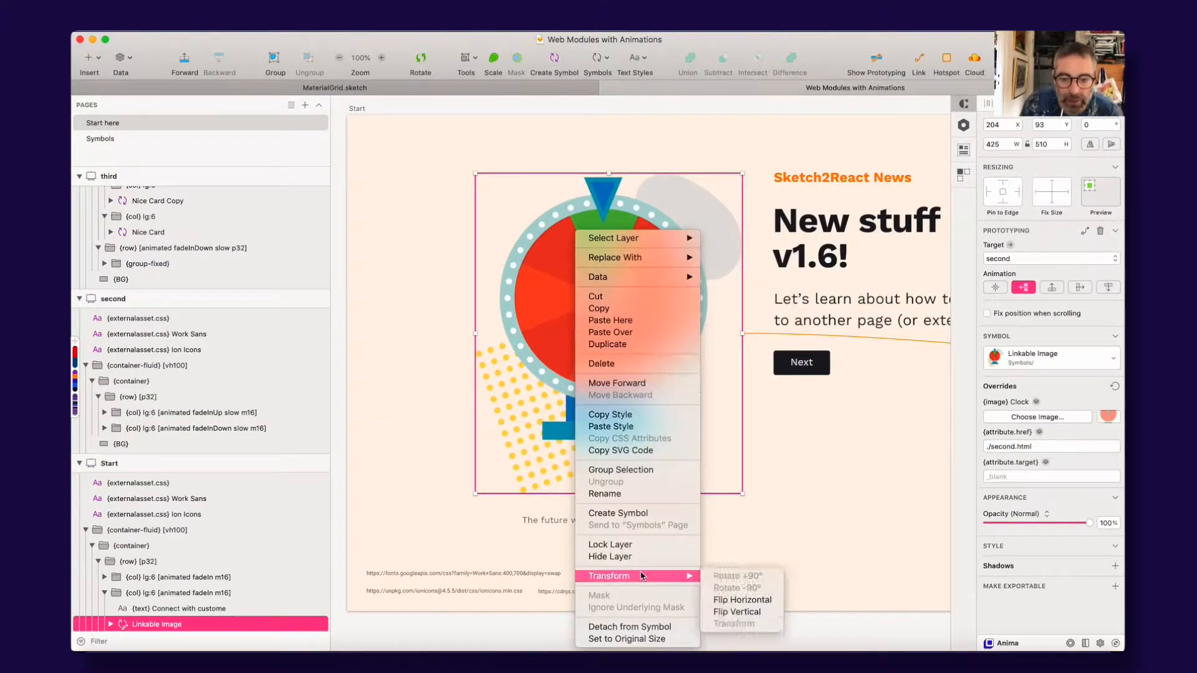
click(621, 629)
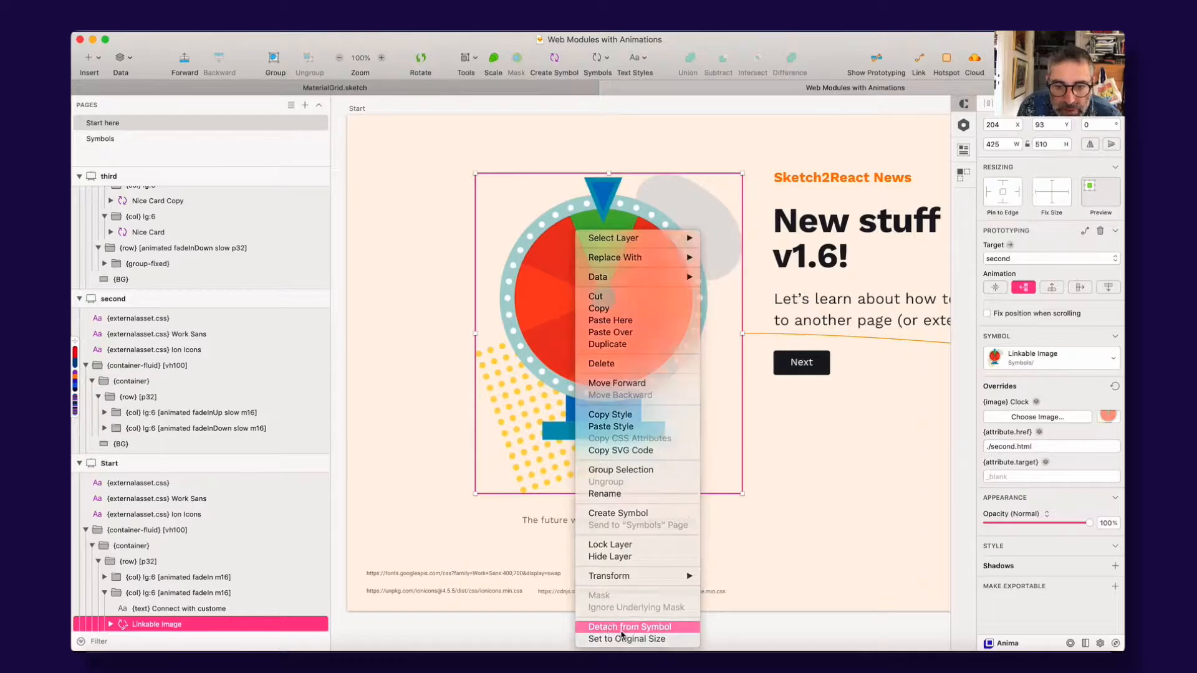
scroll(315, 389, down, 2)
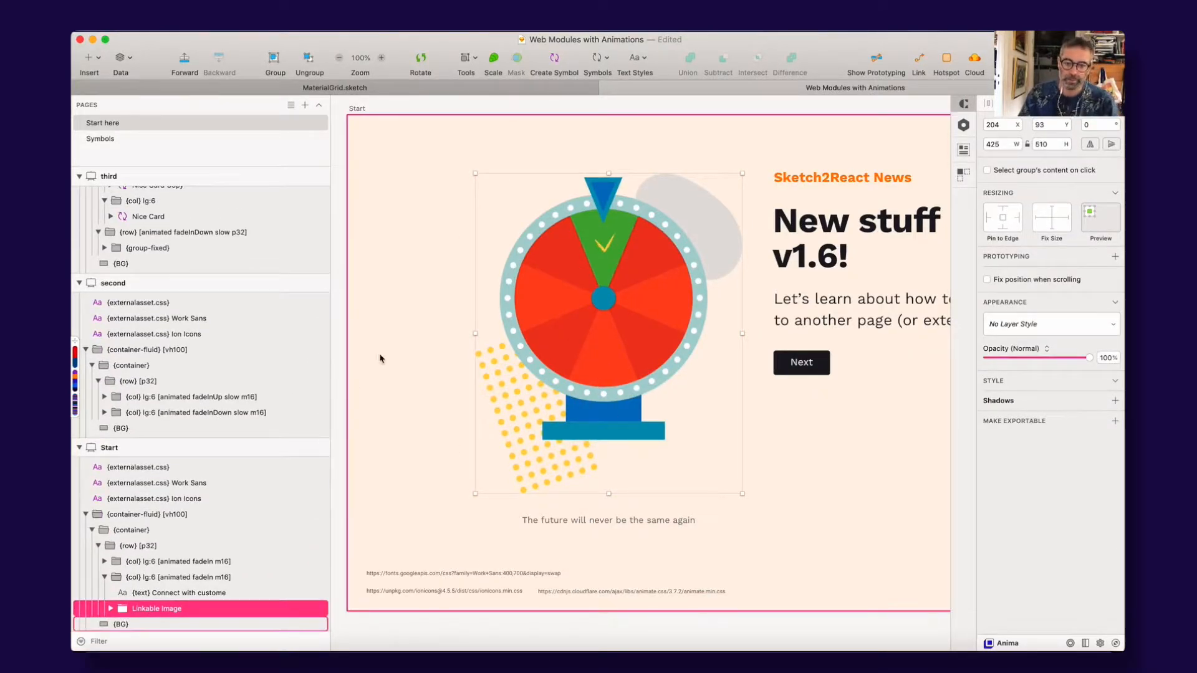
Examine the contents of the Linkable Image group: the {link} group with its {image} Clock, {attribute.href} and {attribute.target} layers.
click(110, 610)
scroll(513, 320, down, 3)
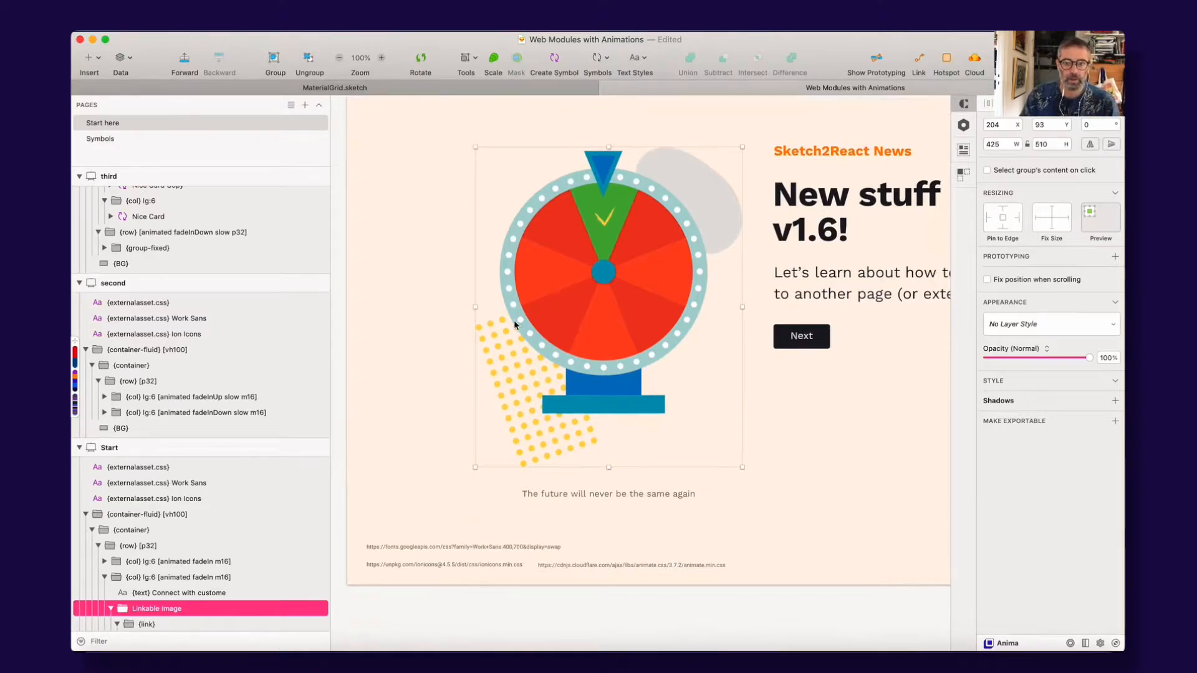
scroll(280, 379, down, 4)
scroll(223, 457, up, 2)
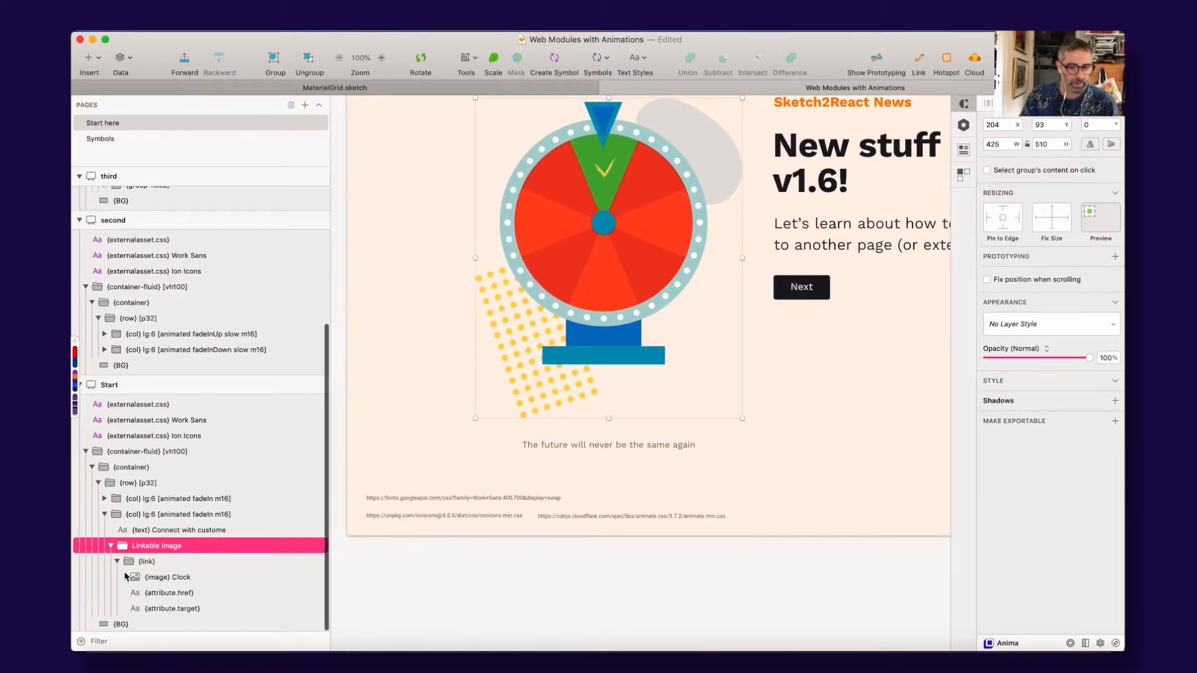
click(173, 578)
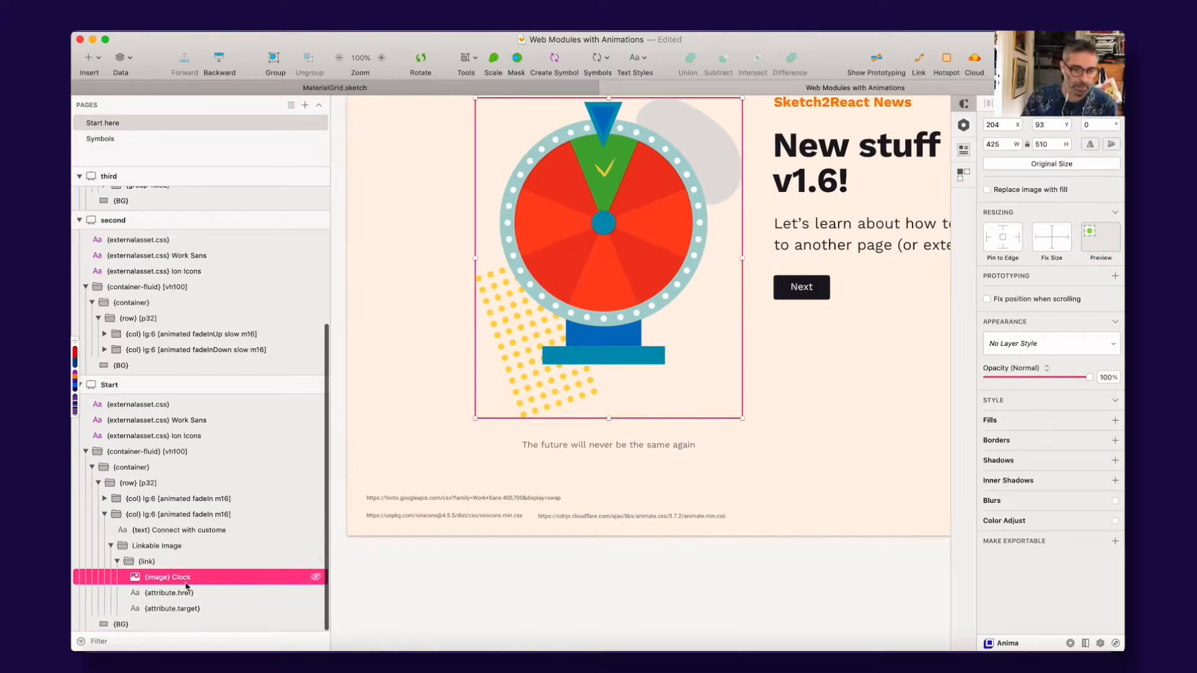
click(139, 567)
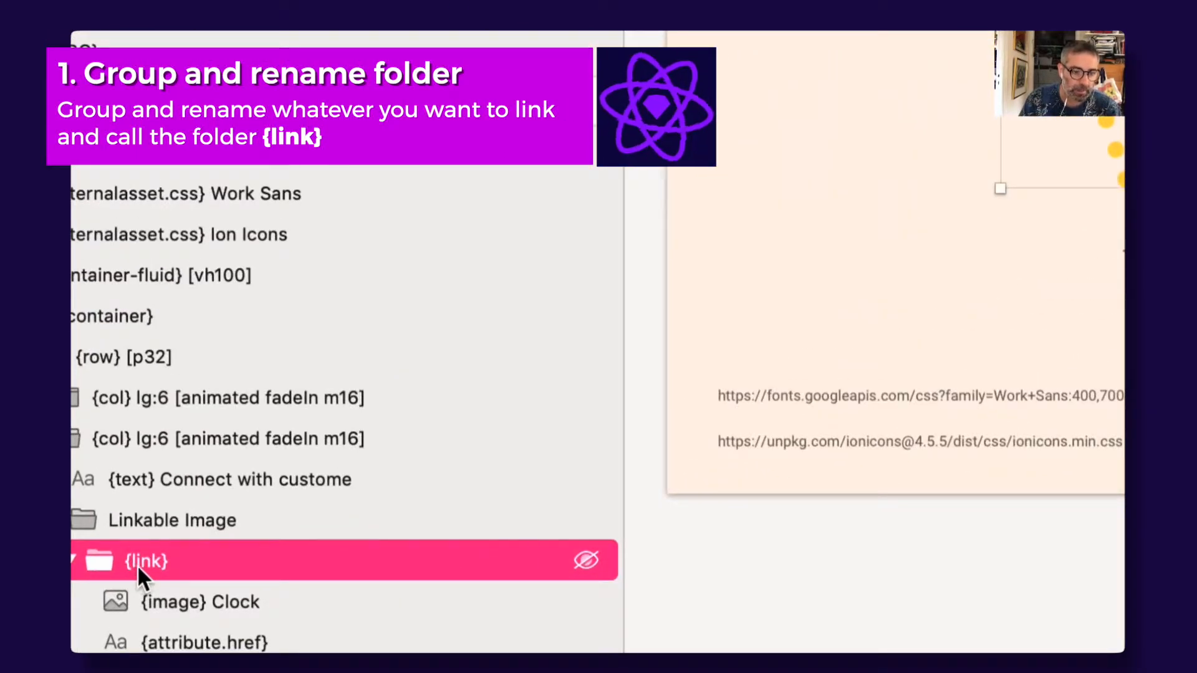
click(240, 645)
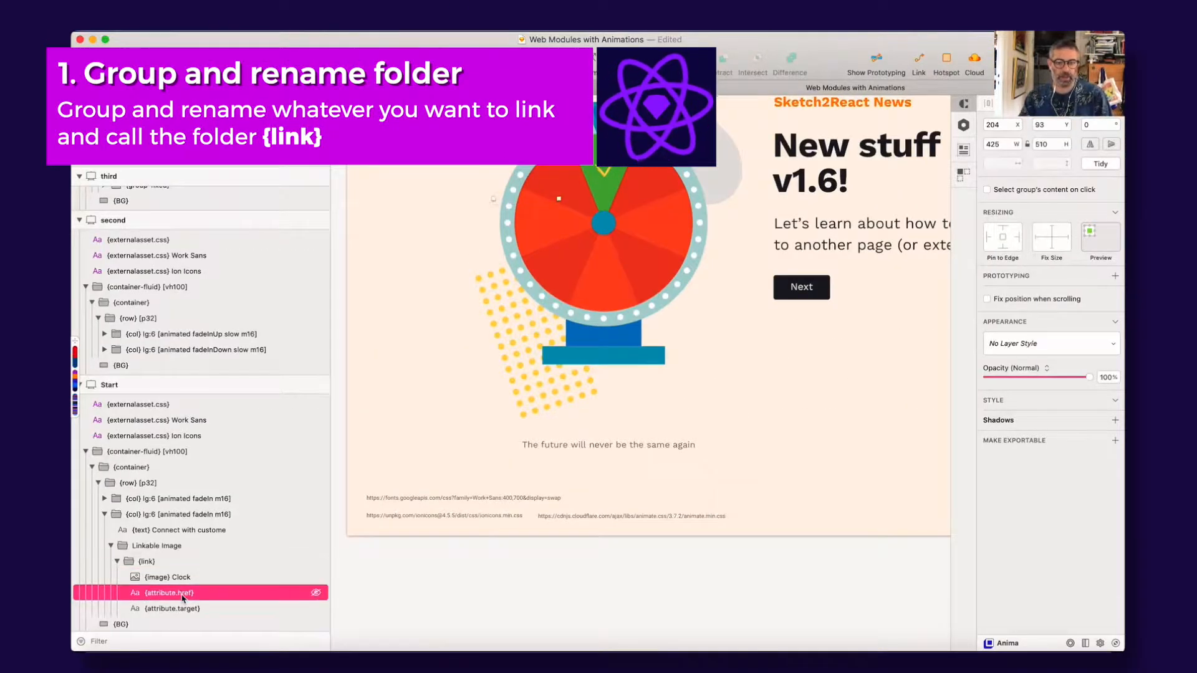
scroll(212, 580, down, 2)
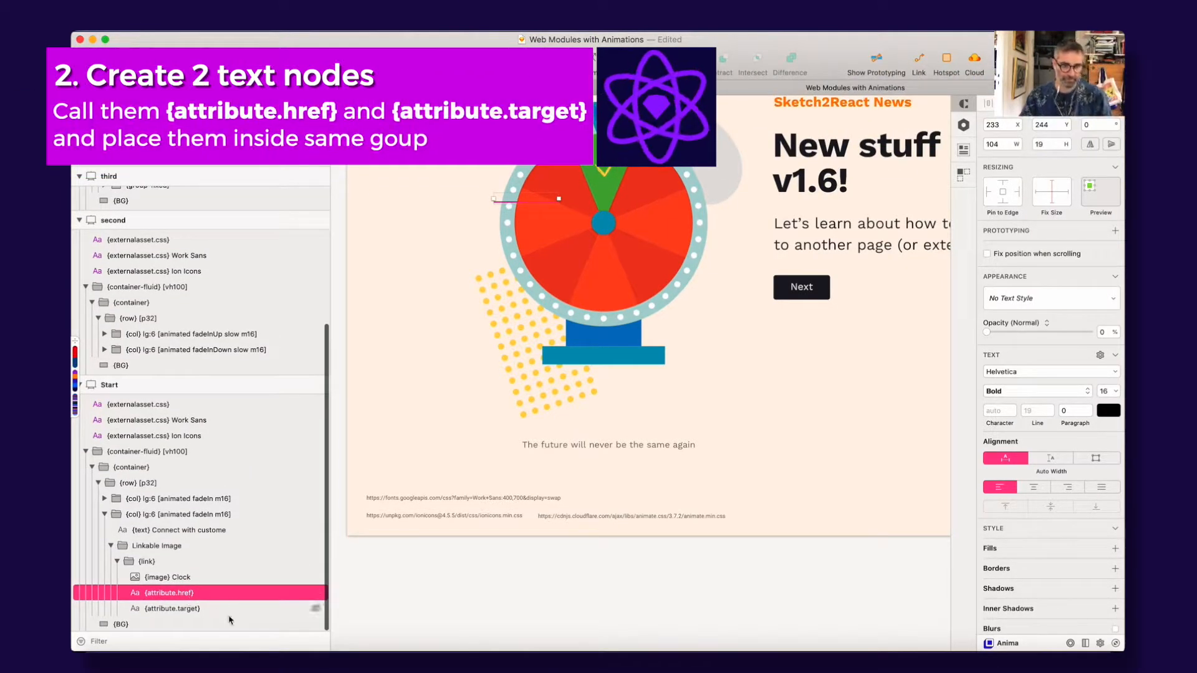
click(160, 609)
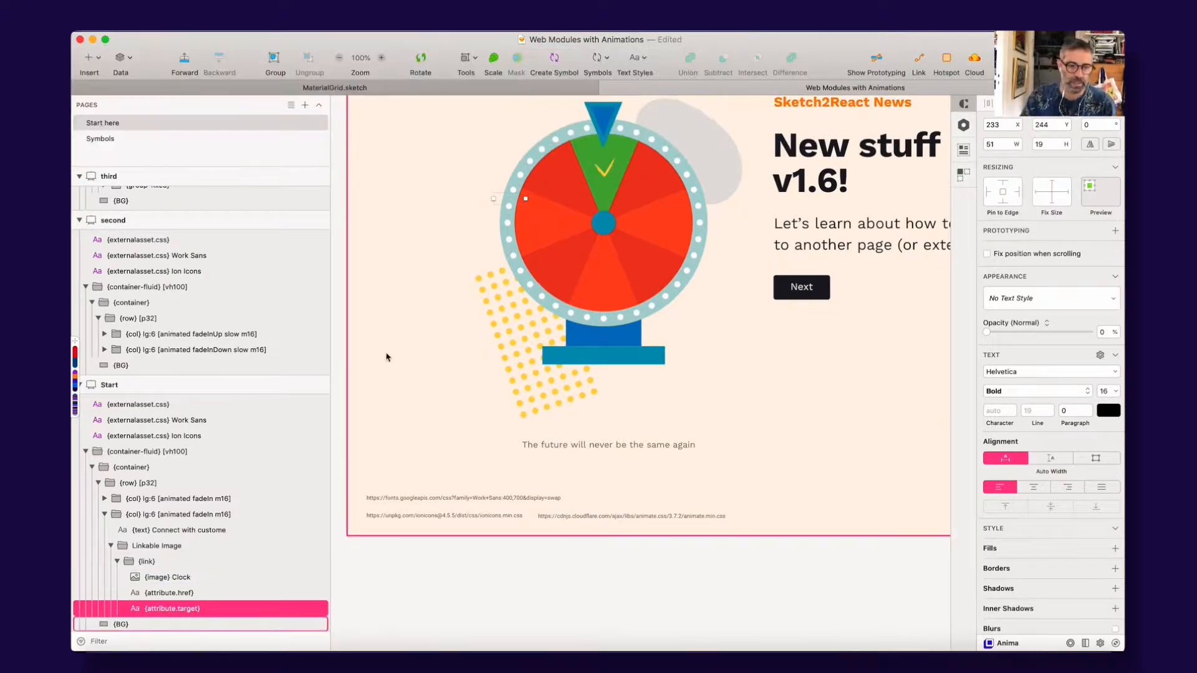
click(187, 570)
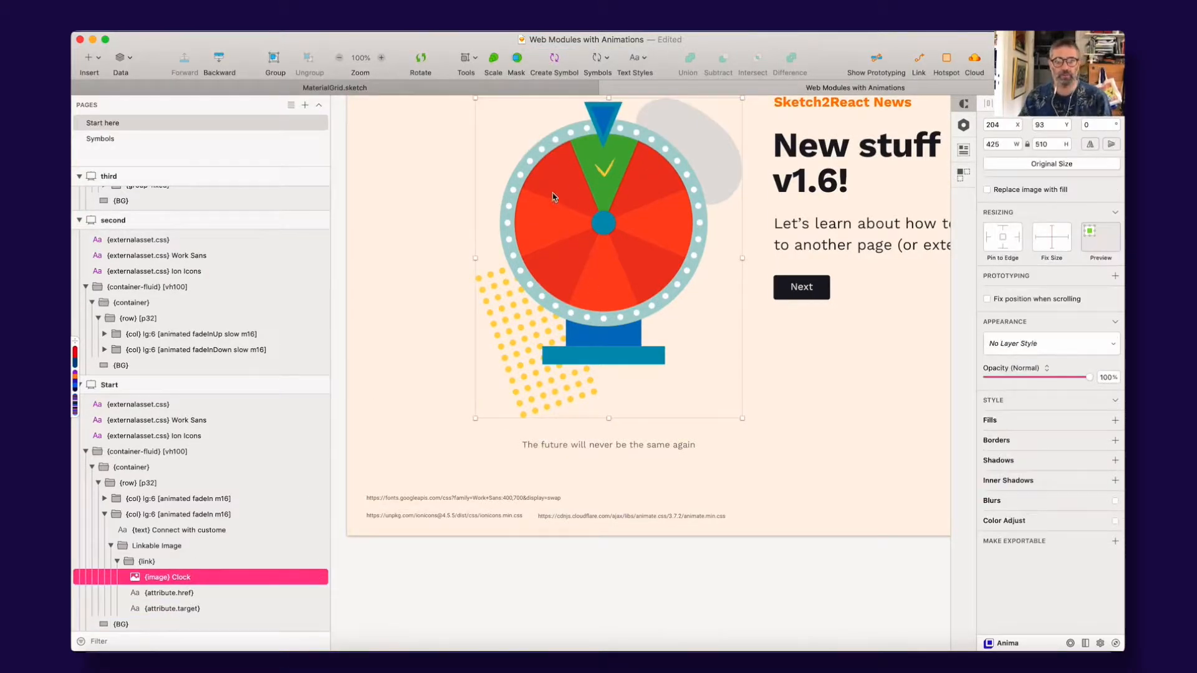
click(165, 561)
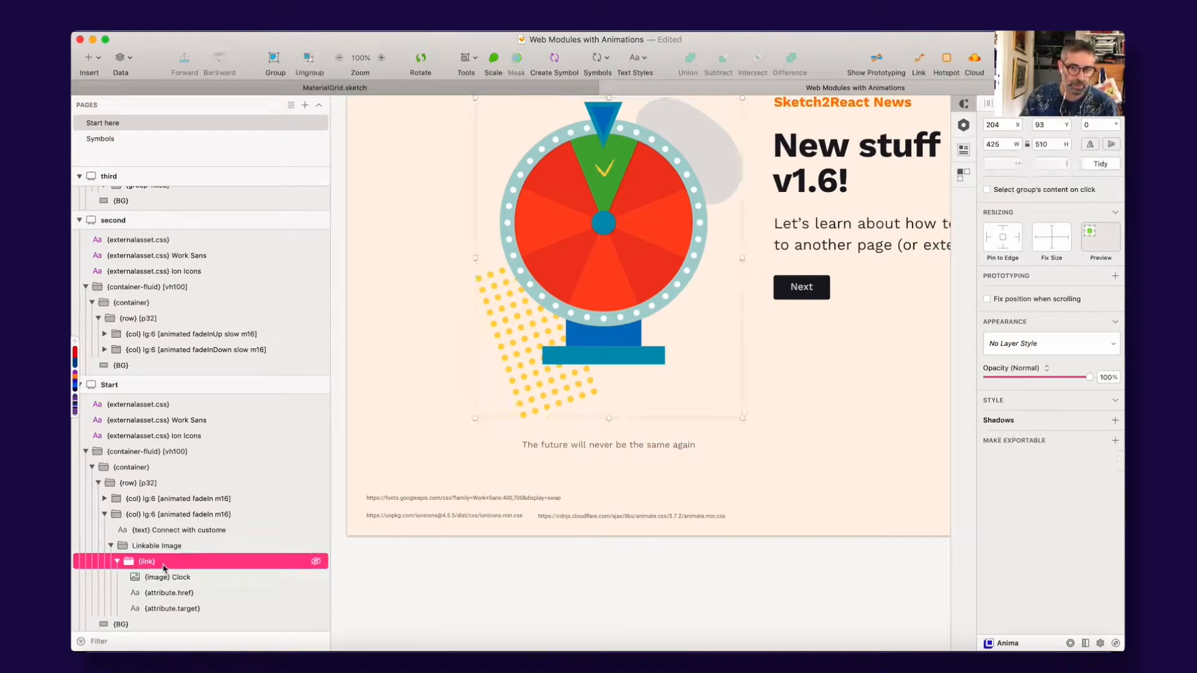
click(117, 562)
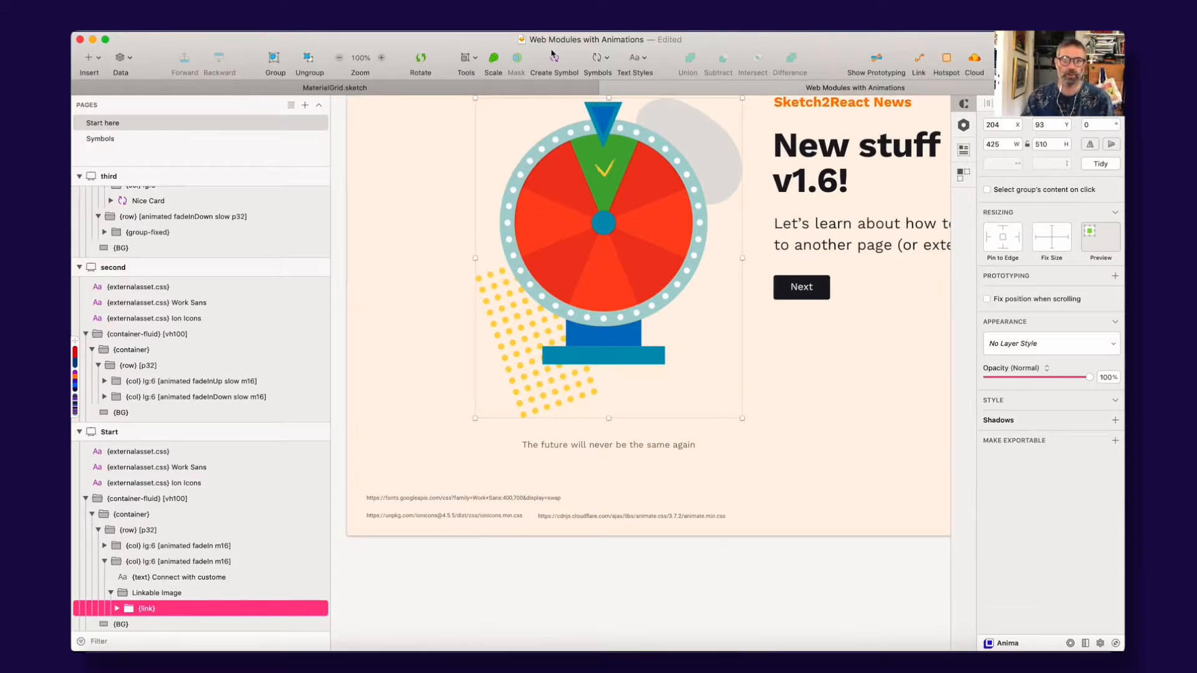
click(151, 595)
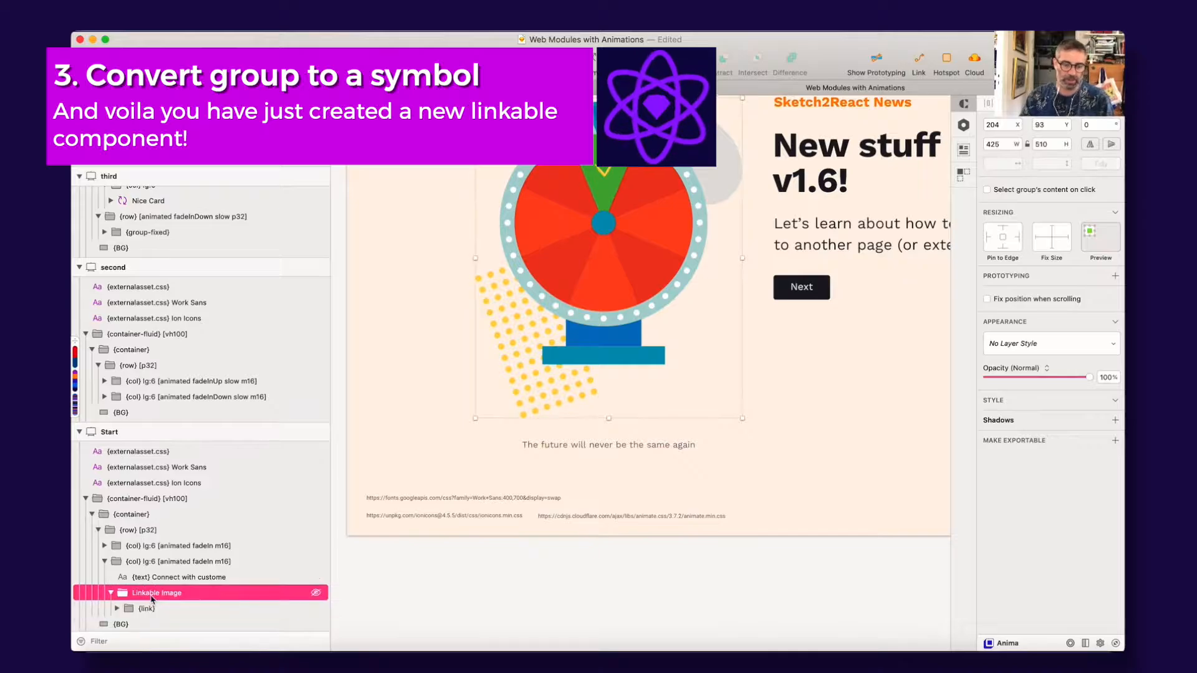
key(BackSpace)
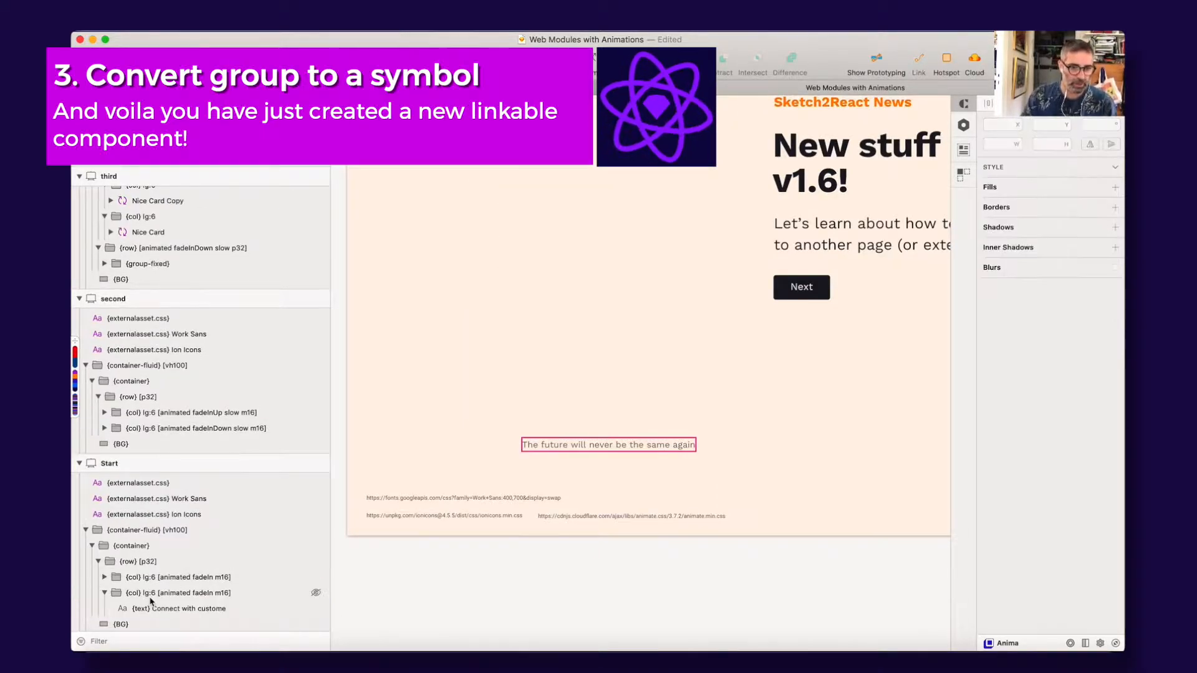
key(super+z)
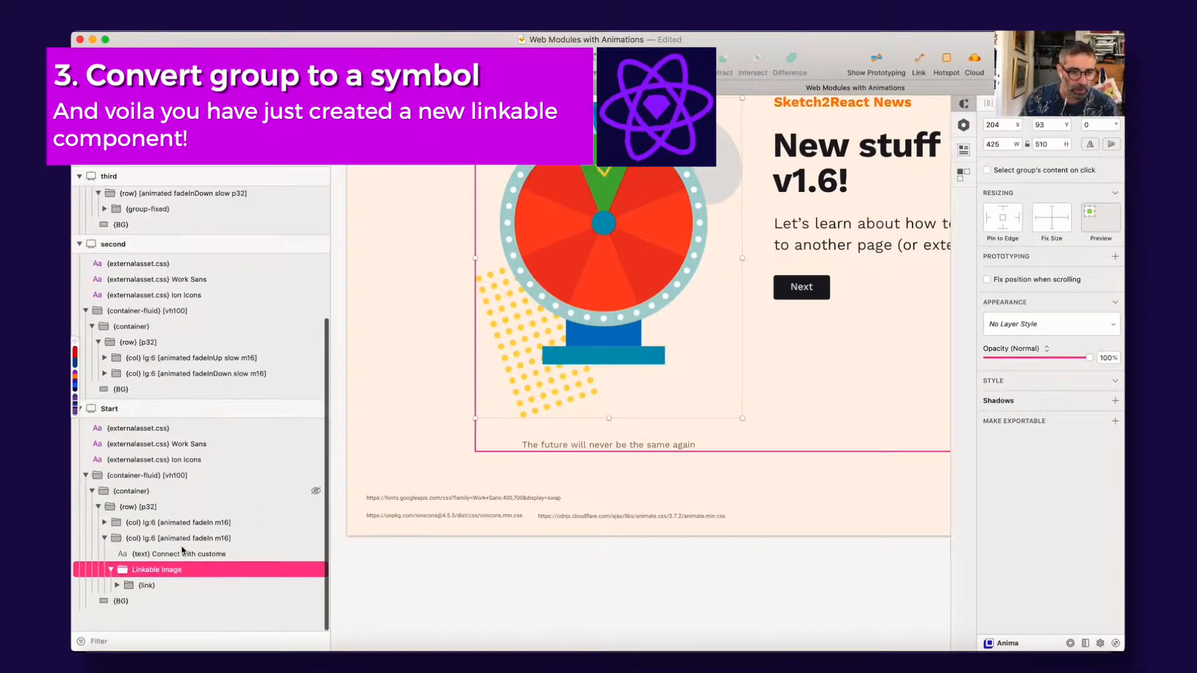
Move the {link} group out of the Linkable Image group and delete the emptied Linkable Image group.
drag(127, 609, 127, 593)
click(134, 609)
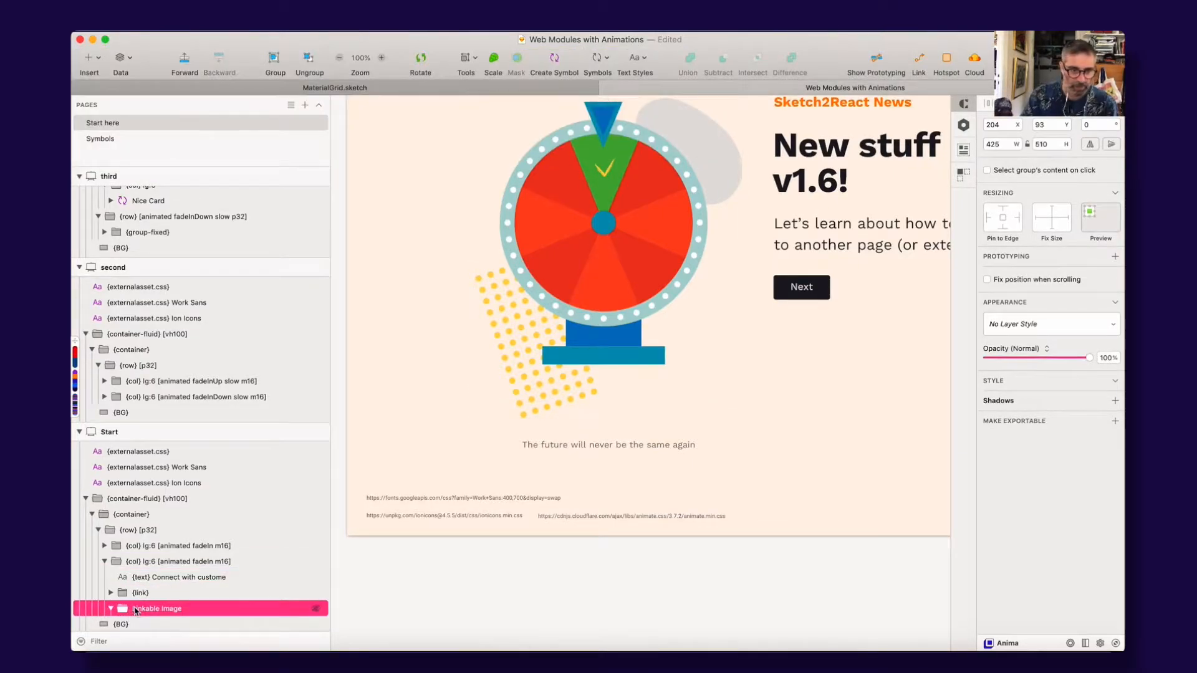
key(BackSpace)
Create a symbol named "Linked Image" from the {link} group, sending it to the Symbols page.
click(135, 608)
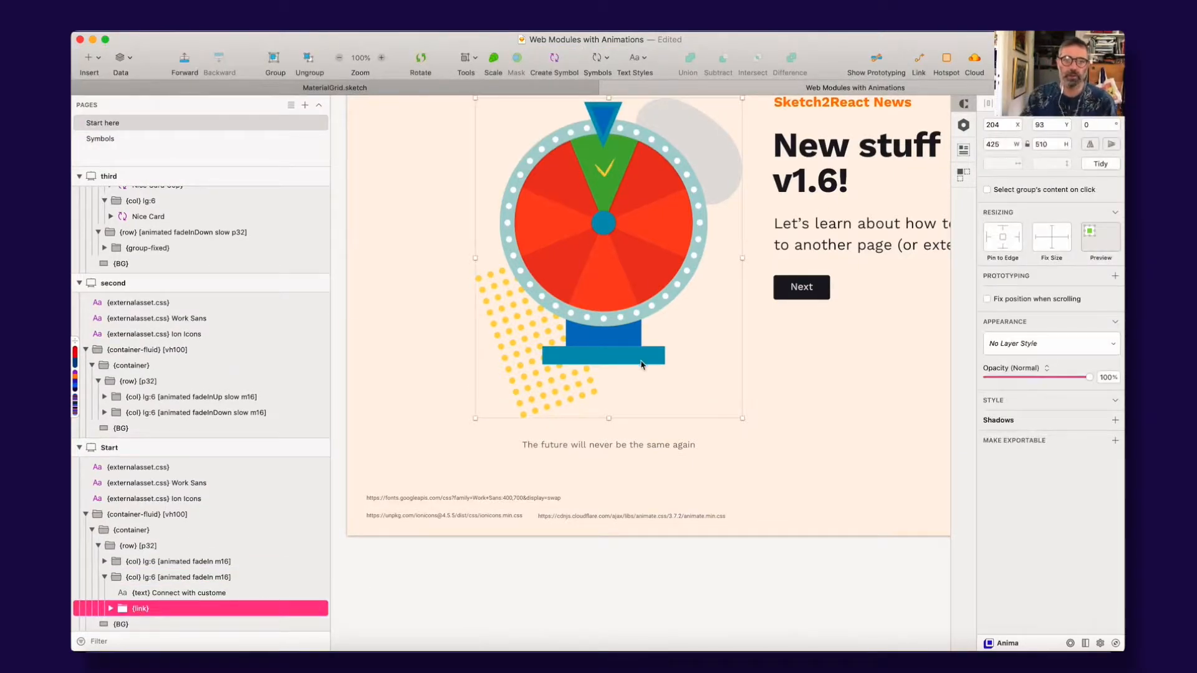
click(554, 60)
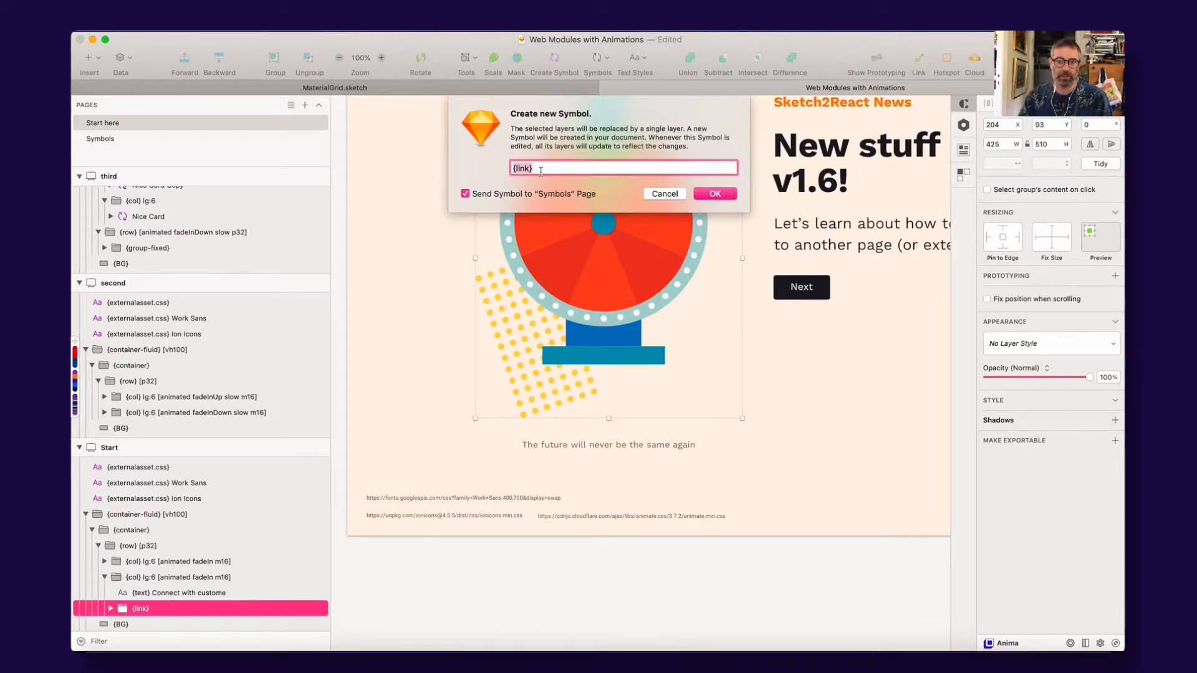
text(Lin)
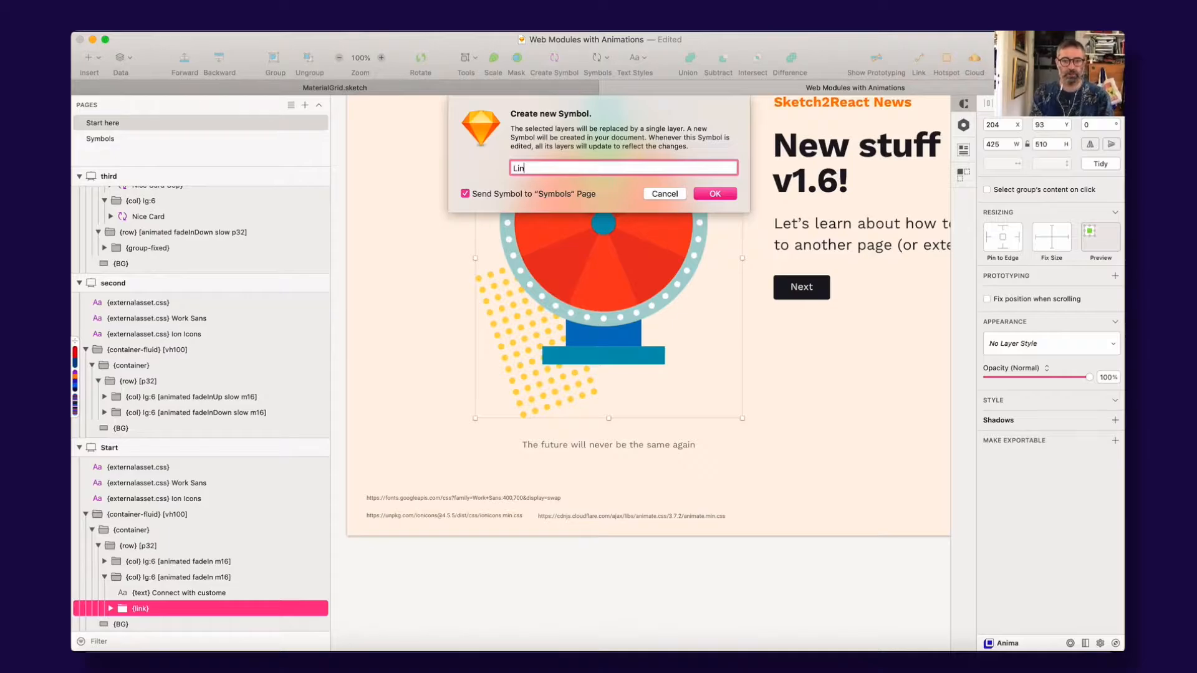
text(ked Image)
key(Return)
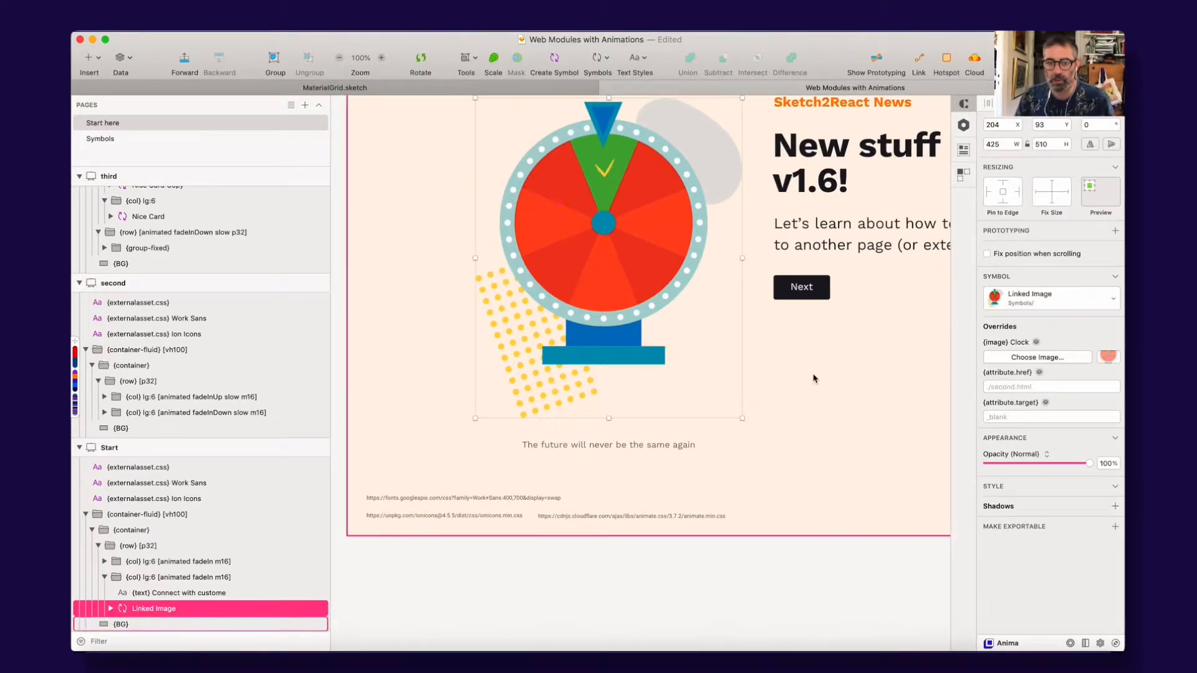
Link the Linked Image instance on the Start artboard to the second artboard, with no transition animation.
scroll(813, 378, down, 5)
scroll(853, 365, right, 8)
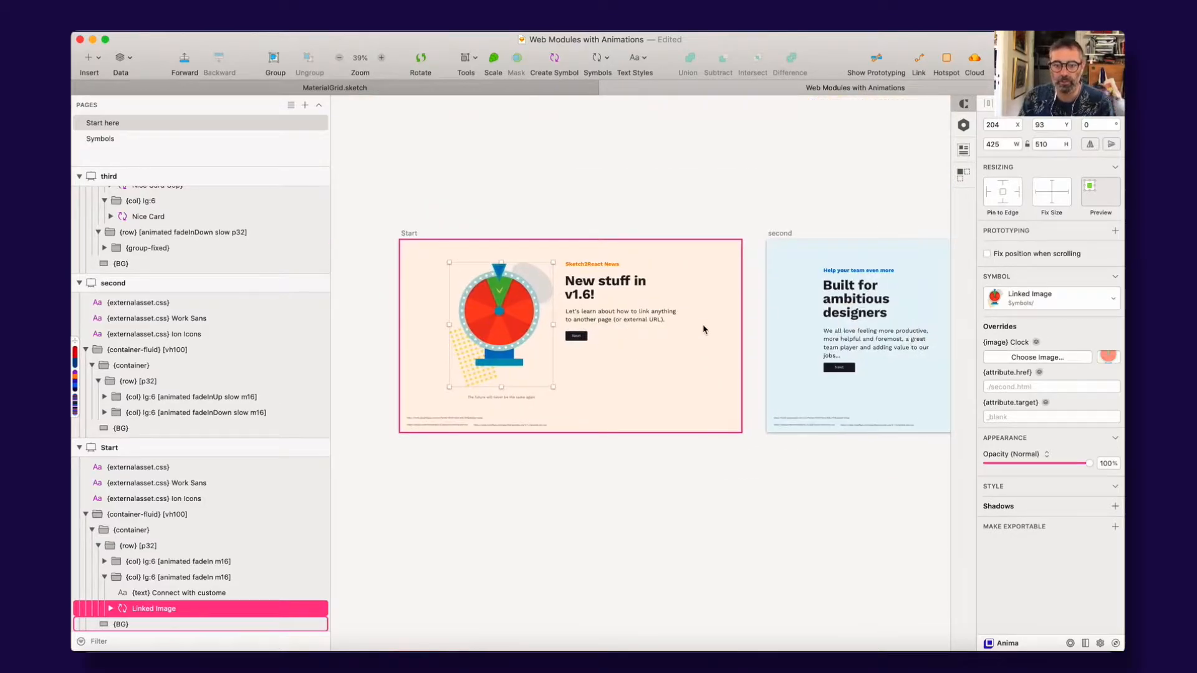
scroll(570, 342, left, 4)
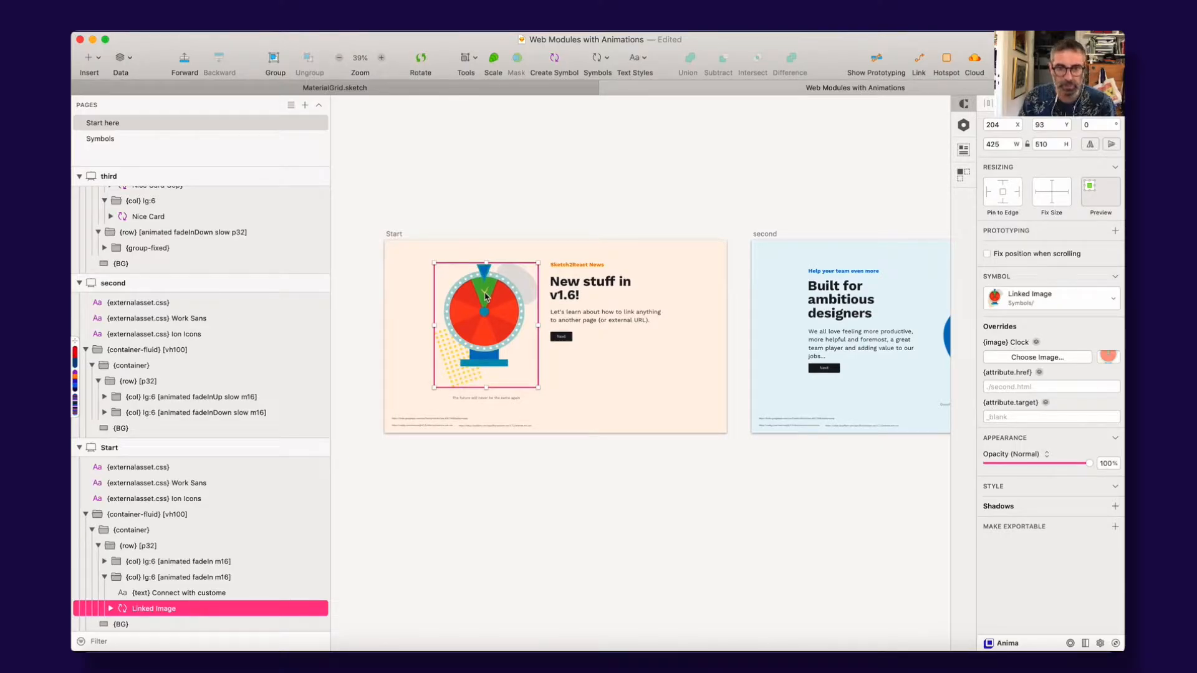
key(w)
click(850, 340)
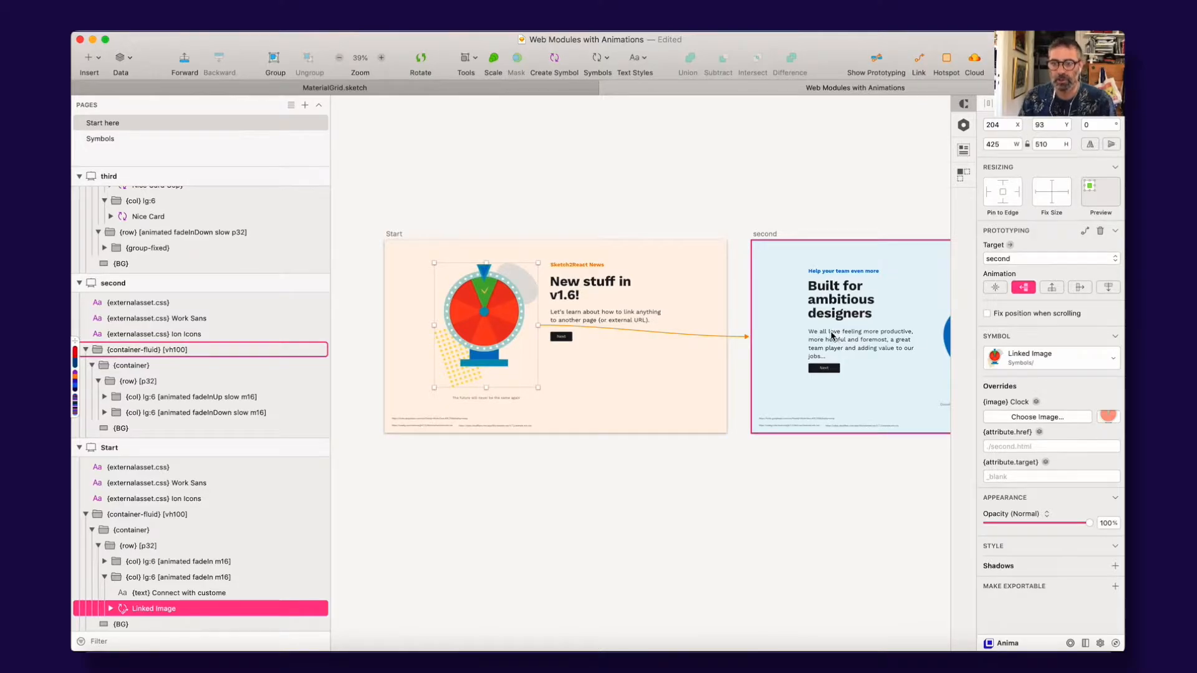
click(995, 287)
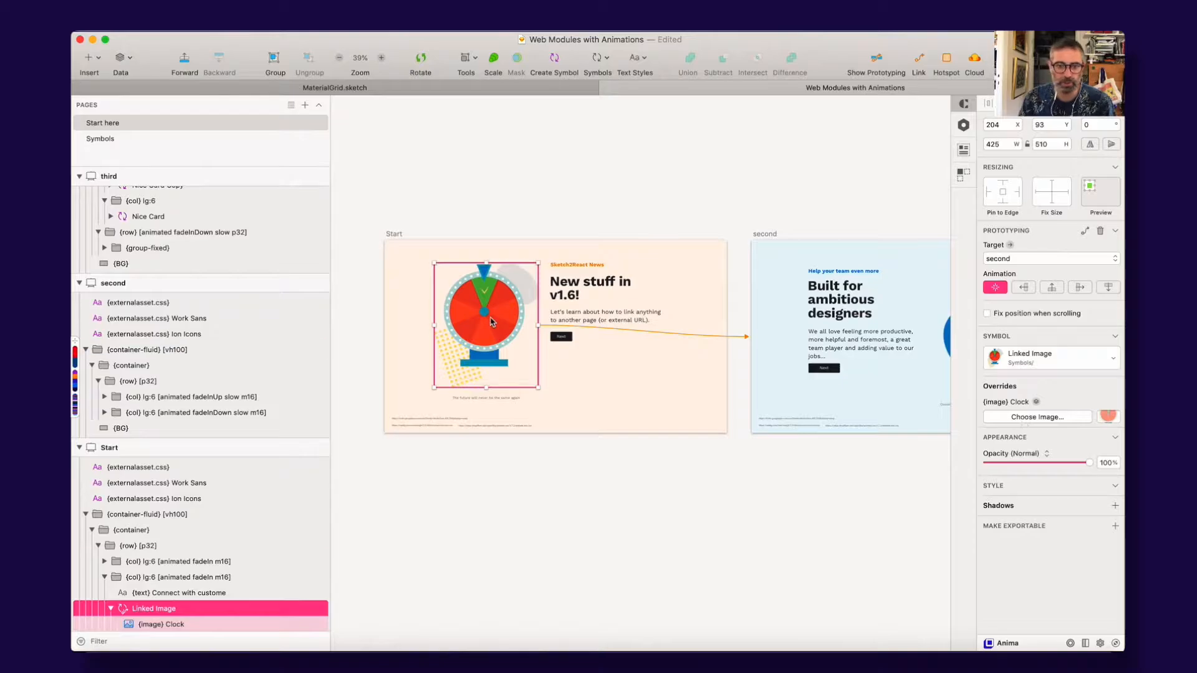
Set the Linked Image instance's {attribute.href} override to ./second.html and save the document.
click(454, 227)
click(469, 296)
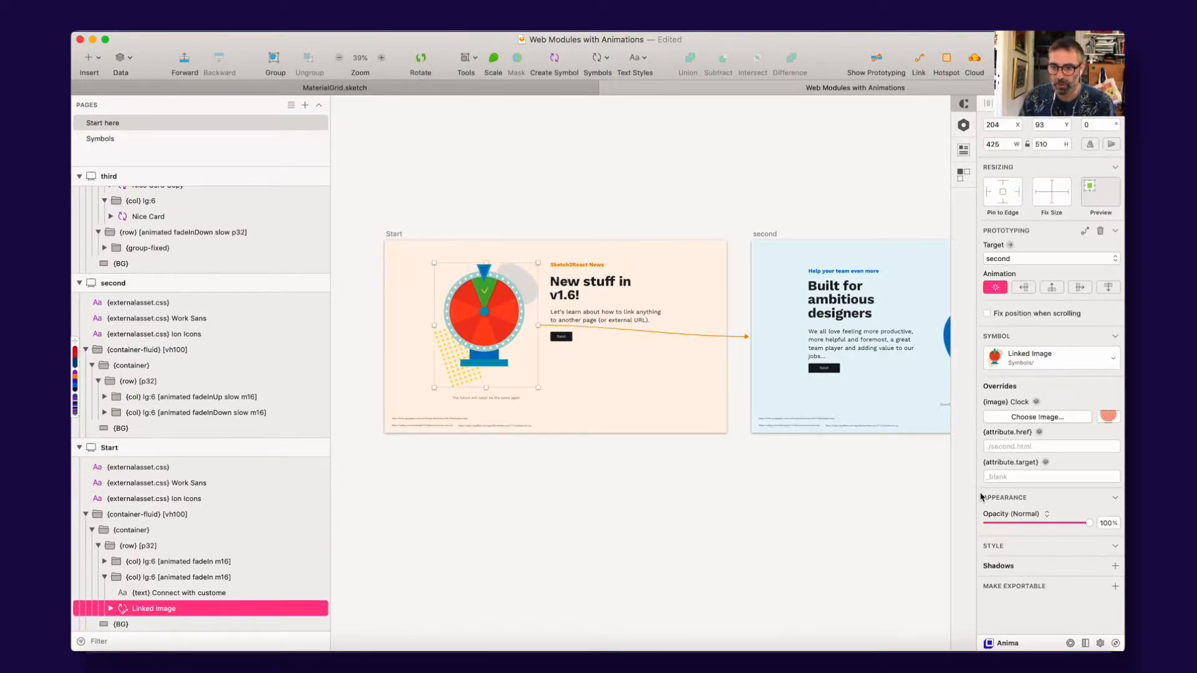
click(997, 444)
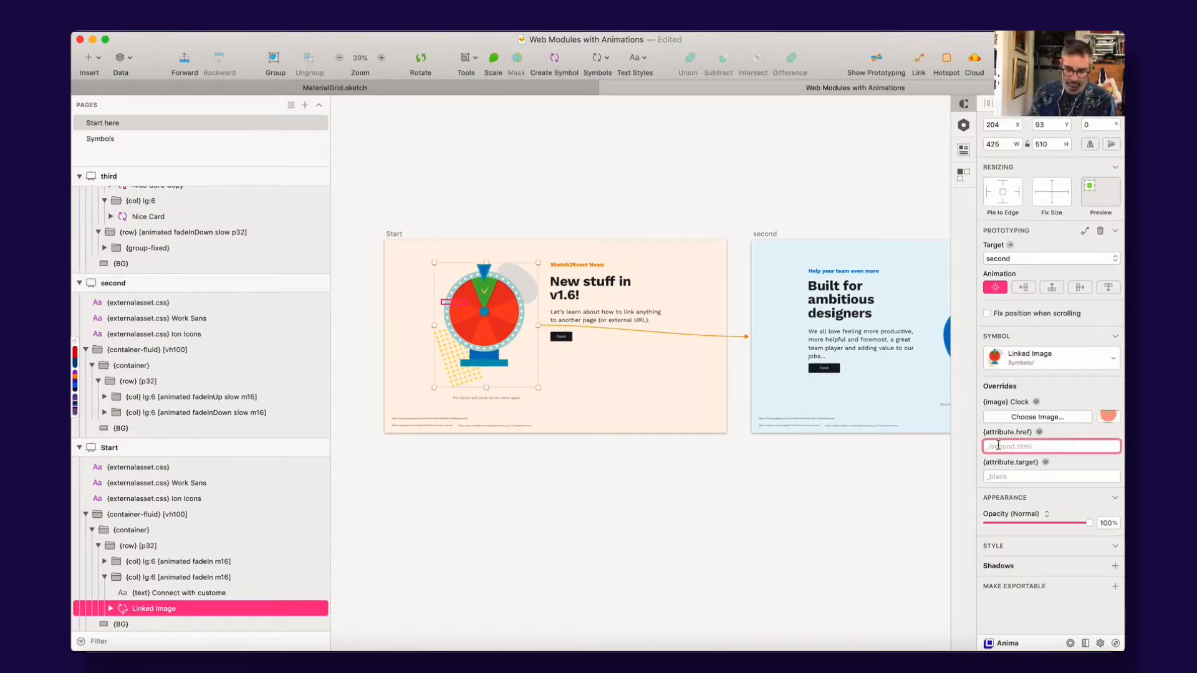
text(/)
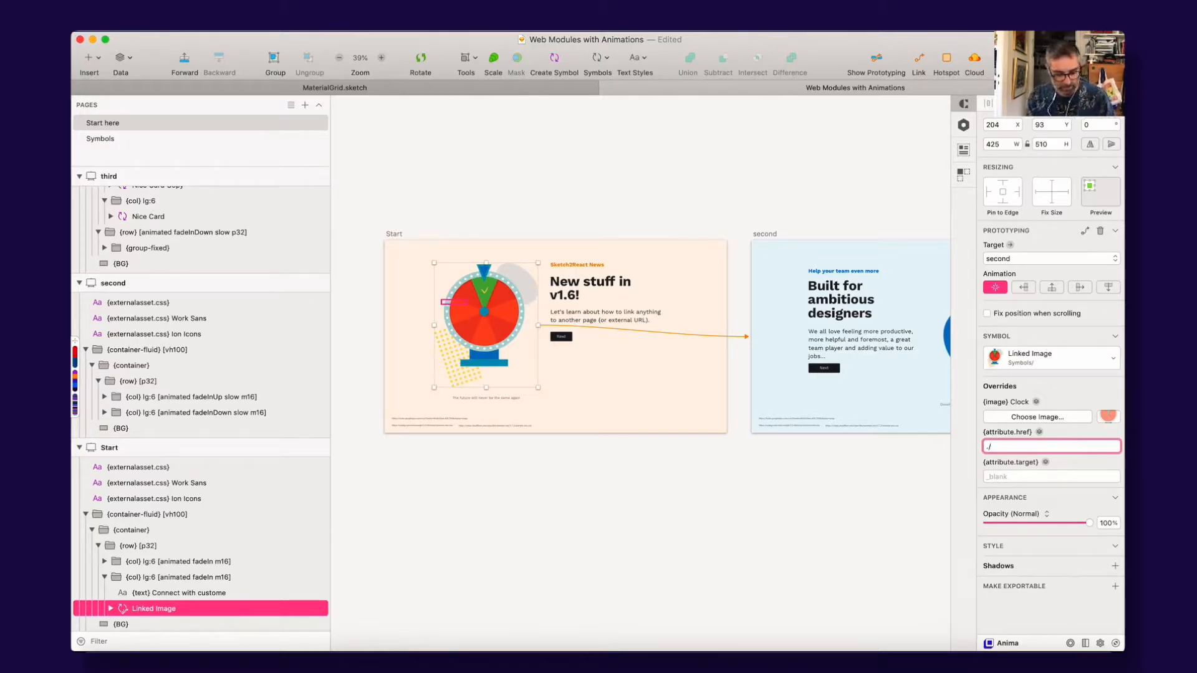
text(second.html)
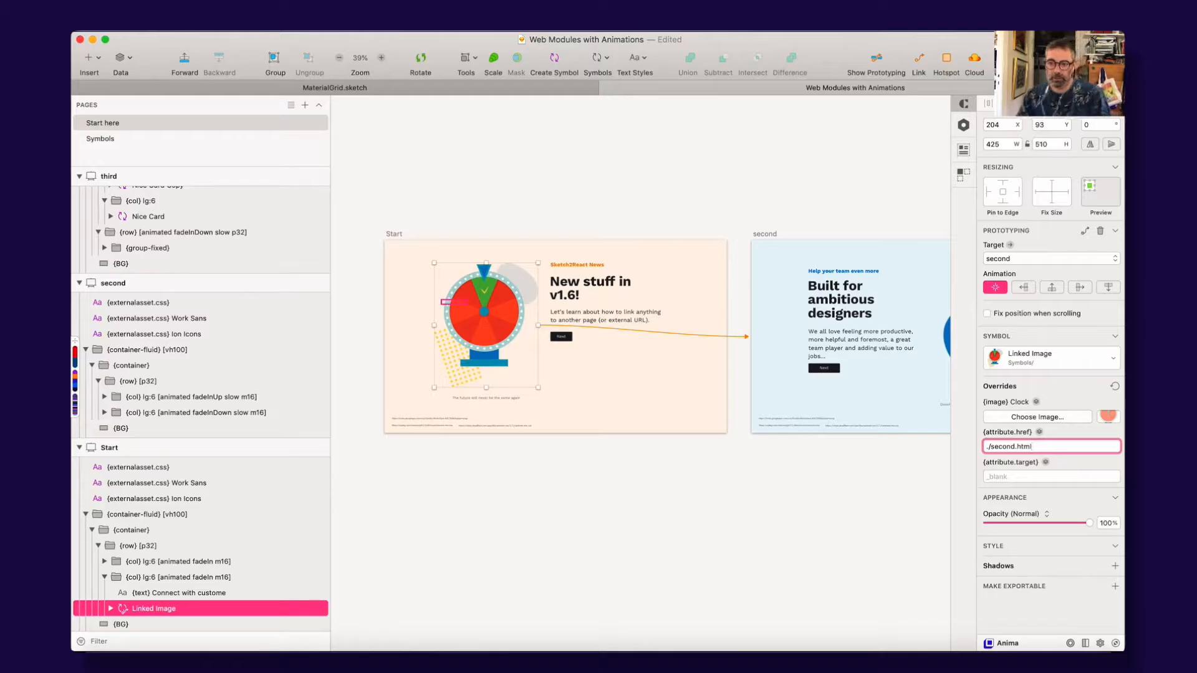
key(Return)
key(Escape)
key(super+s)
Switch to the Sketch2React Code App to test the wheel image's link and the Next buttons, and return to Sketch.
key(super+Tab)
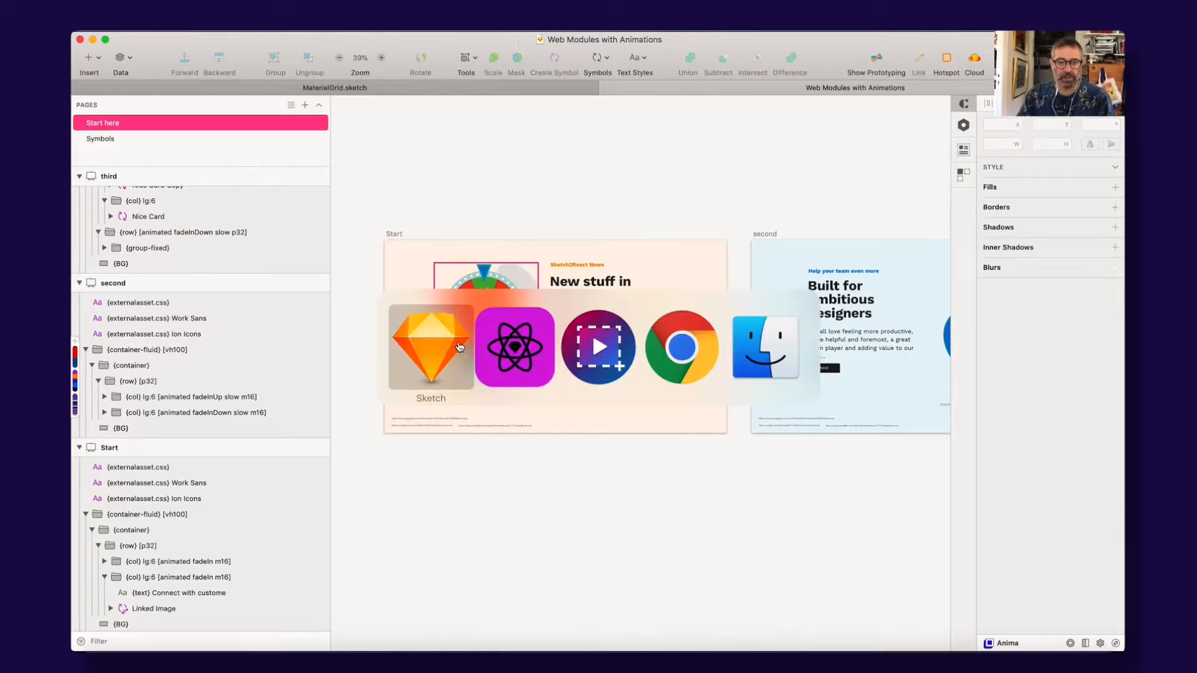
key(super+Tab)
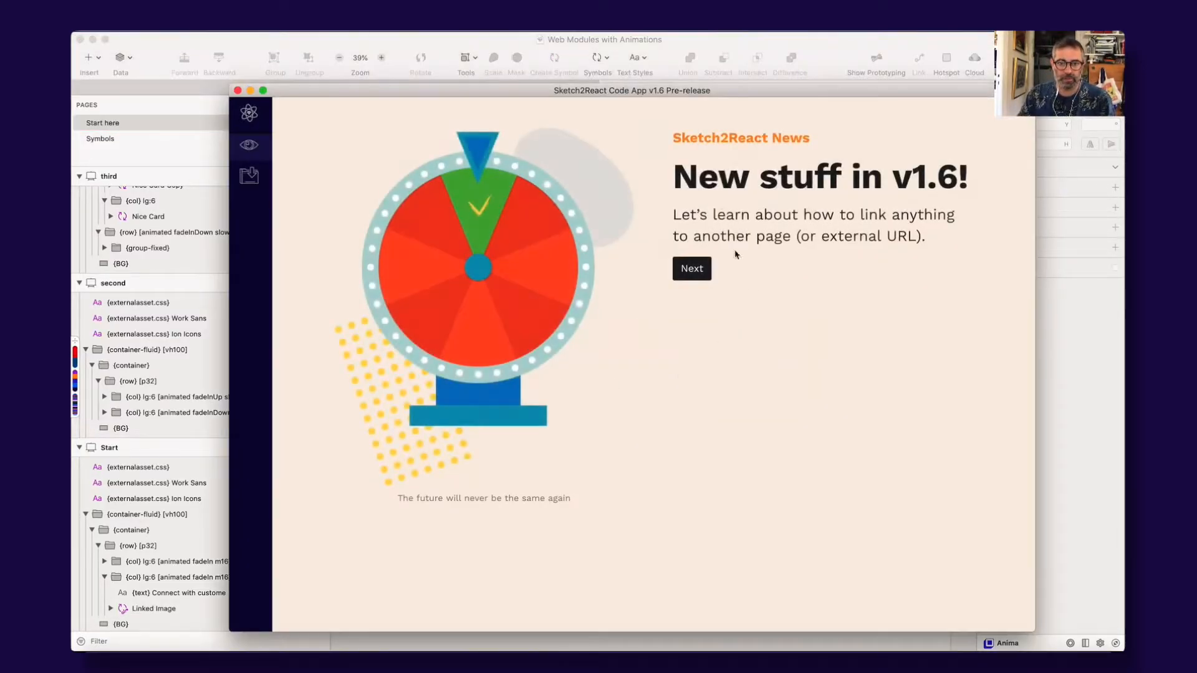
click(478, 237)
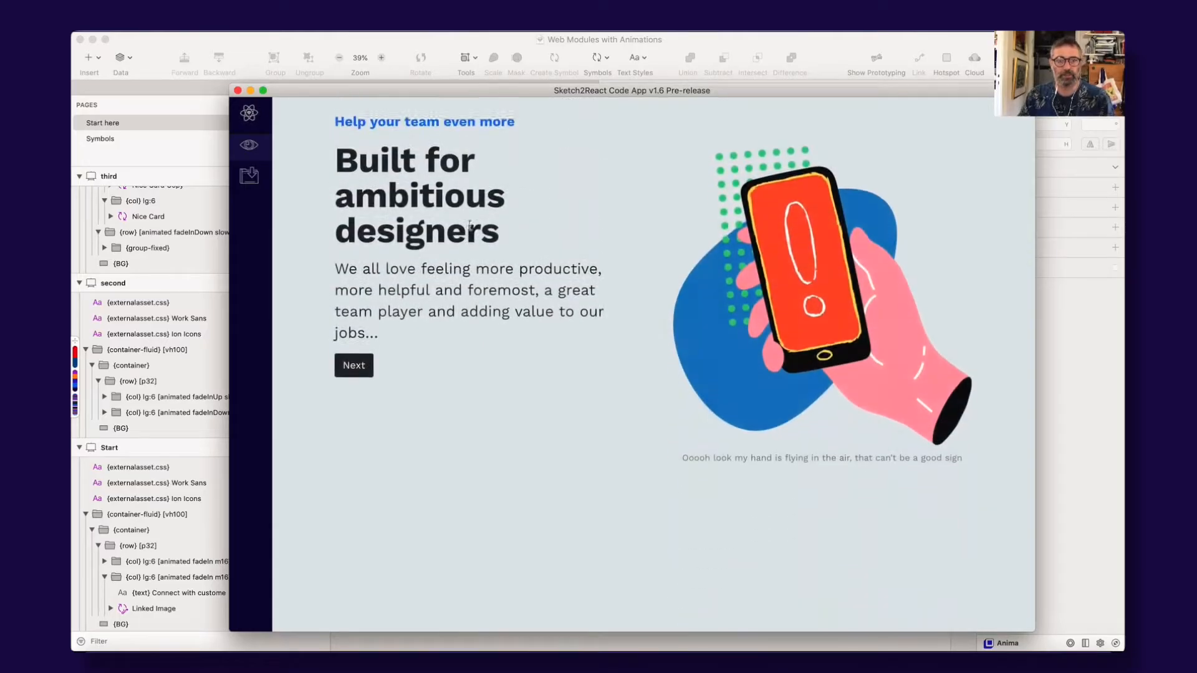
click(353, 365)
click(392, 551)
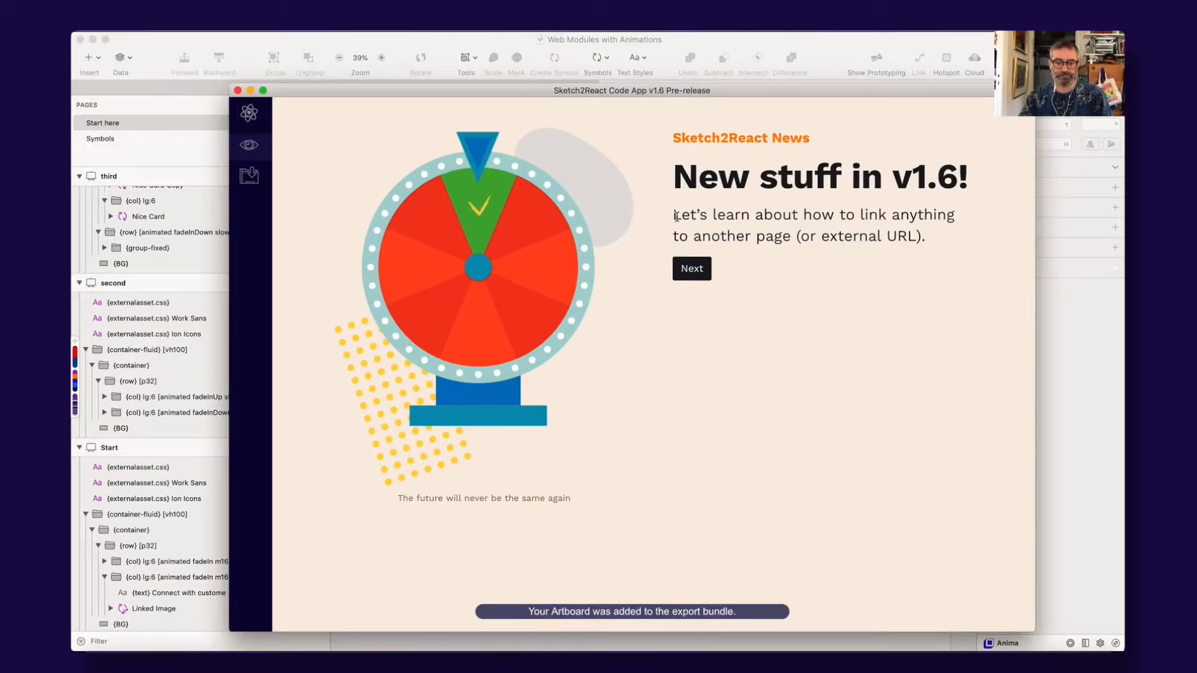
drag(683, 214, 919, 235)
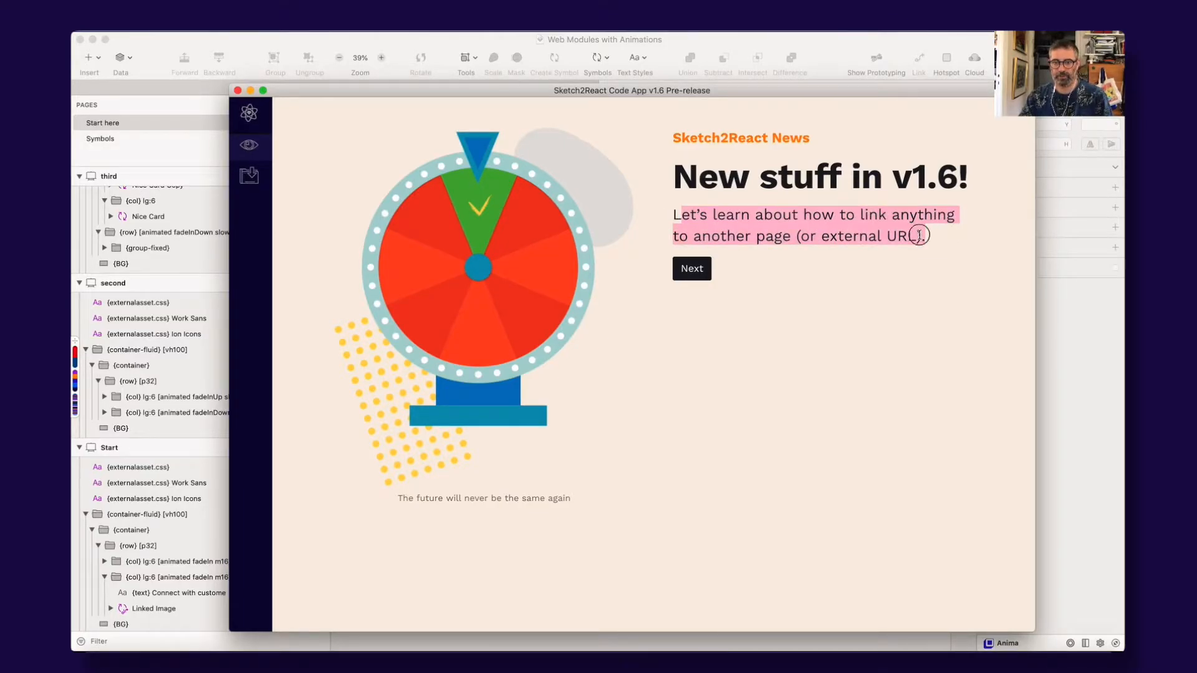
click(691, 268)
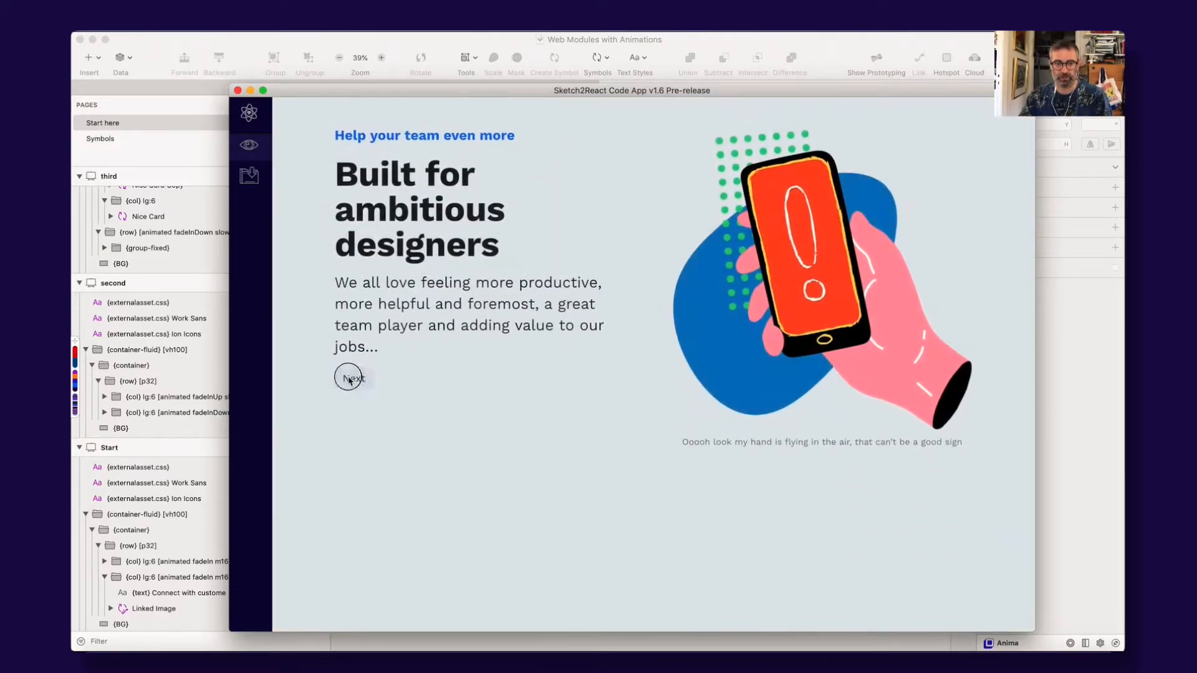
click(349, 374)
key(super+w)
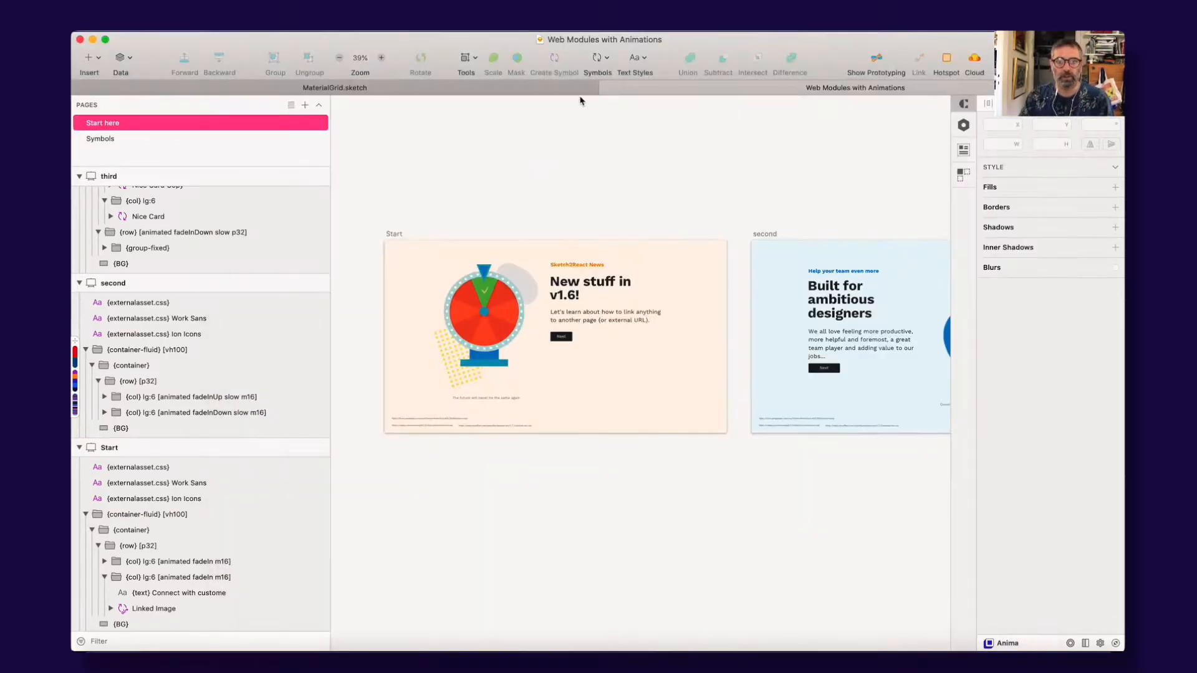
Detach the paragraph beneath the "New stuff in v1.6!" heading on the Start artboard from its symbol.
click(553, 303)
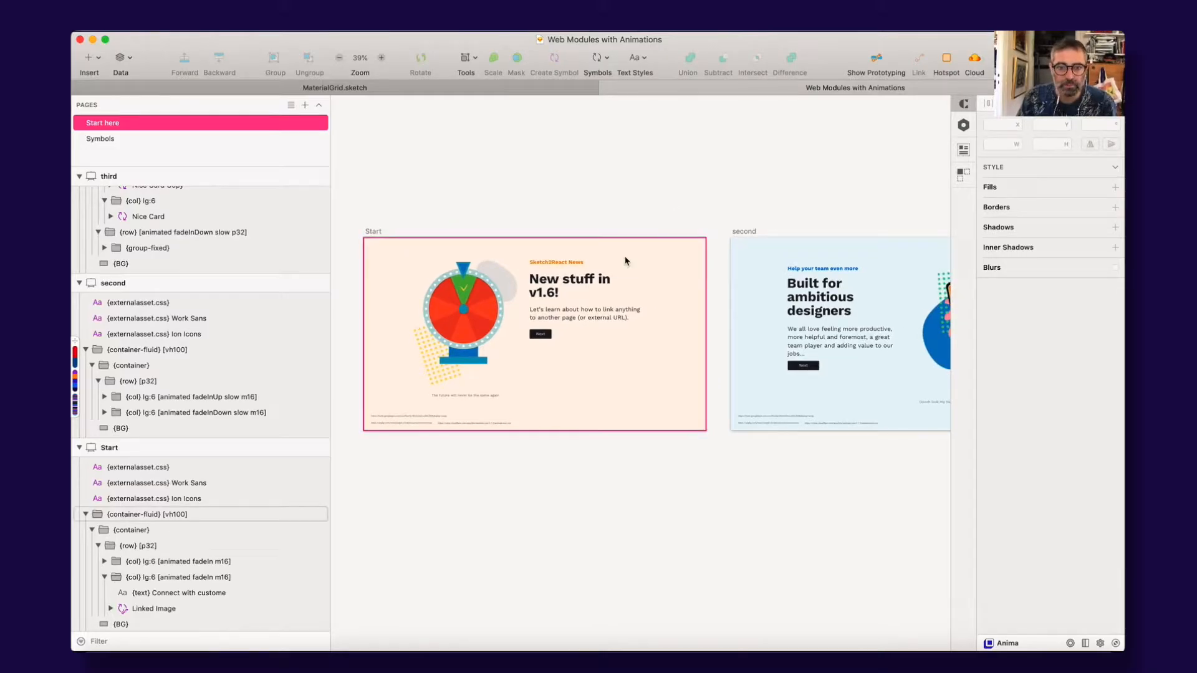
scroll(555, 306, up, 5)
click(560, 319)
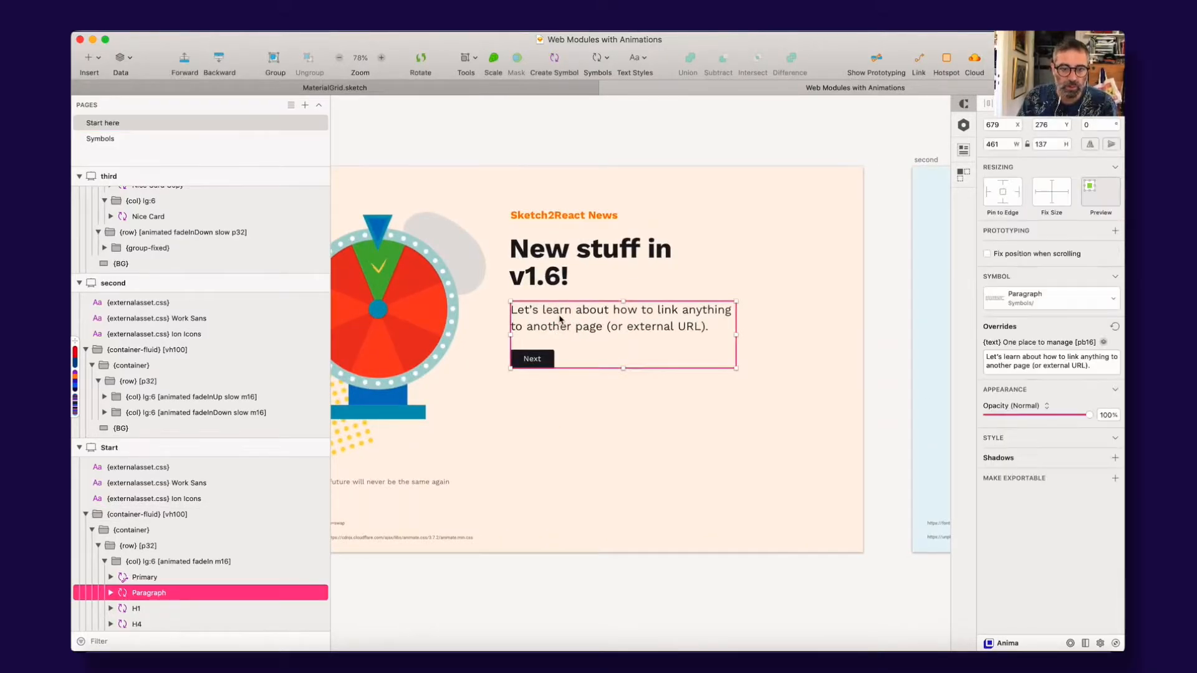
scroll(314, 493, down, 3)
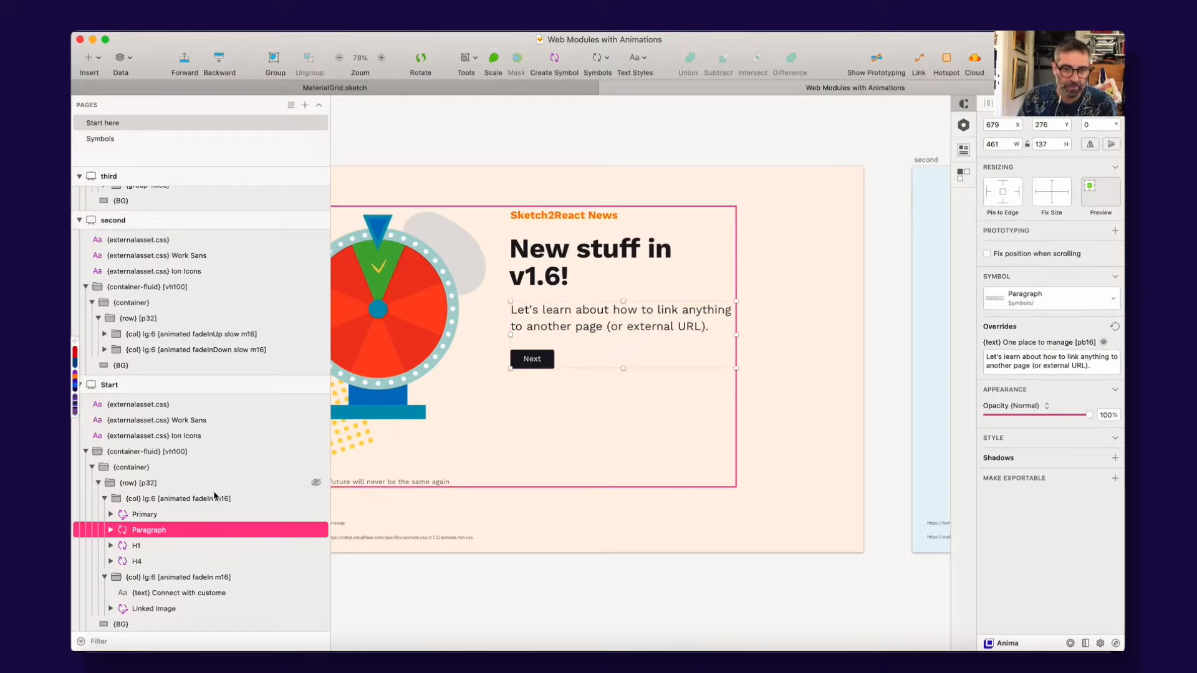
right_click(562, 313)
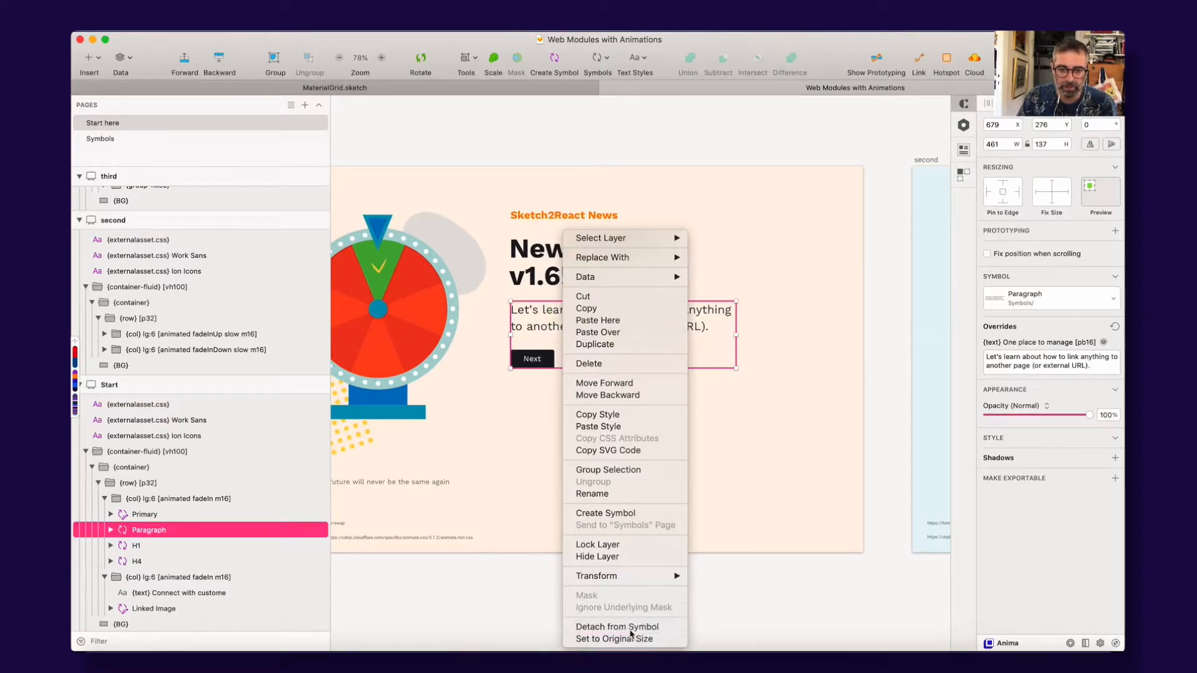
click(485, 458)
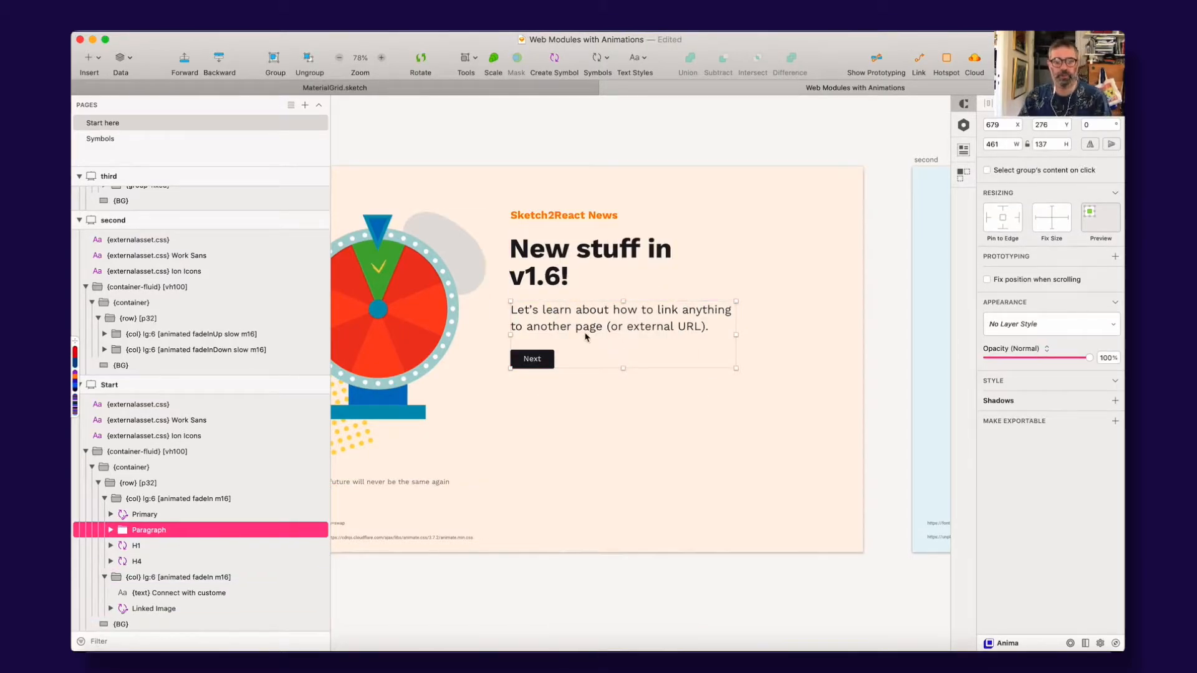
Shorten the detached paragraph's text box from its lower edge to about 77 px high.
click(667, 388)
double_click(622, 363)
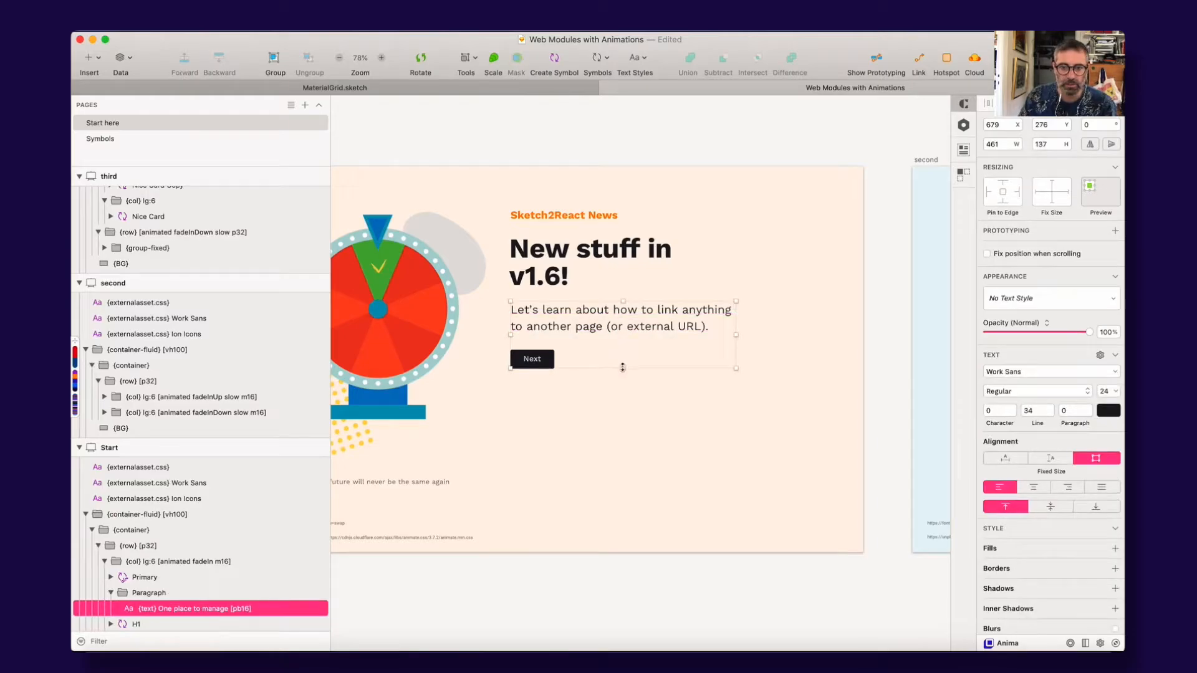
drag(622, 367, 622, 340)
Group the text layer inside the Paragraph group, name the new group {link} and expand it.
scroll(219, 417, down, 3)
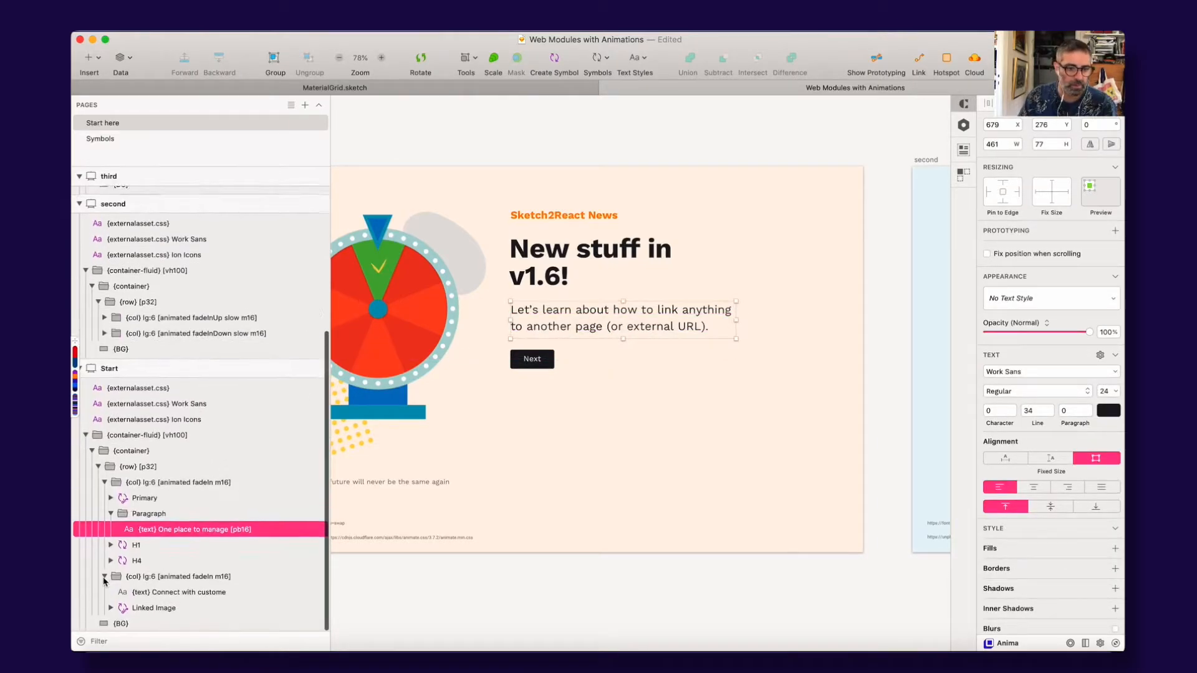
click(111, 513)
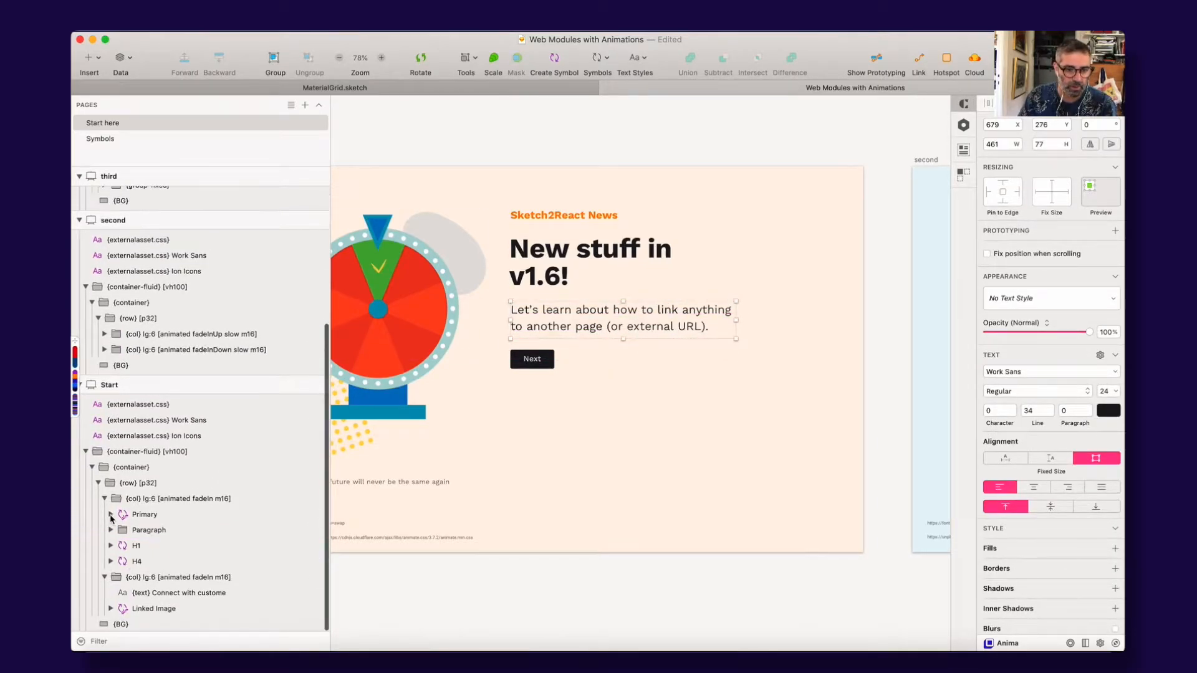
click(112, 530)
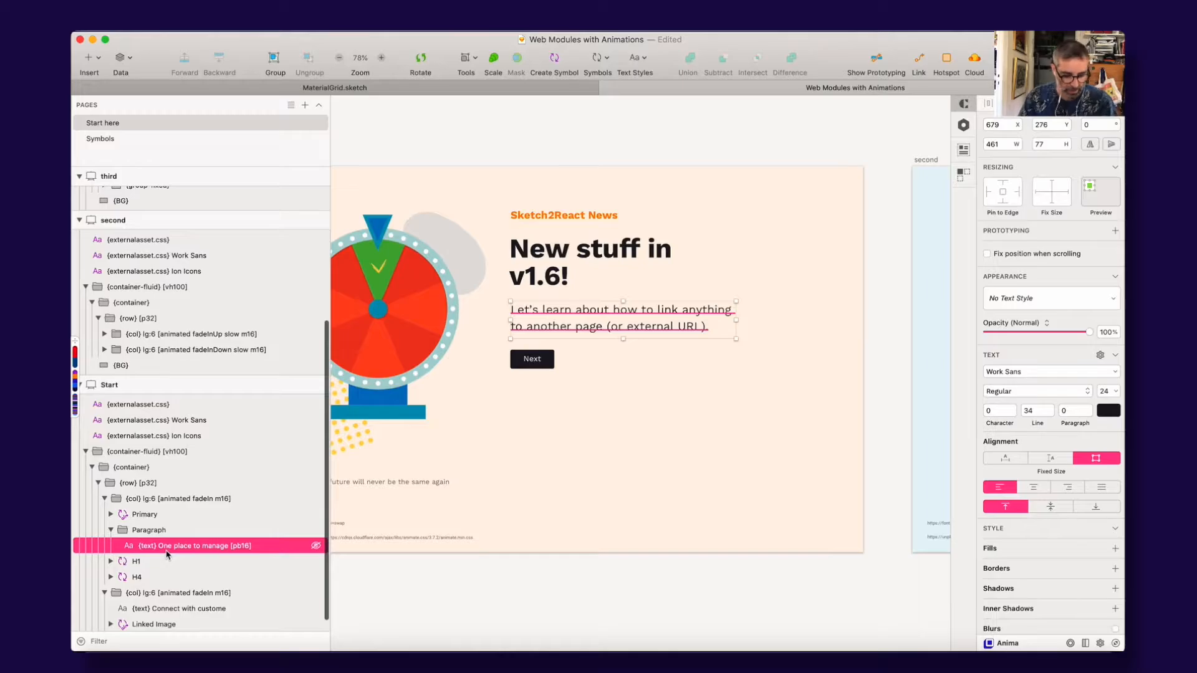
key(super+g)
double_click(166, 547)
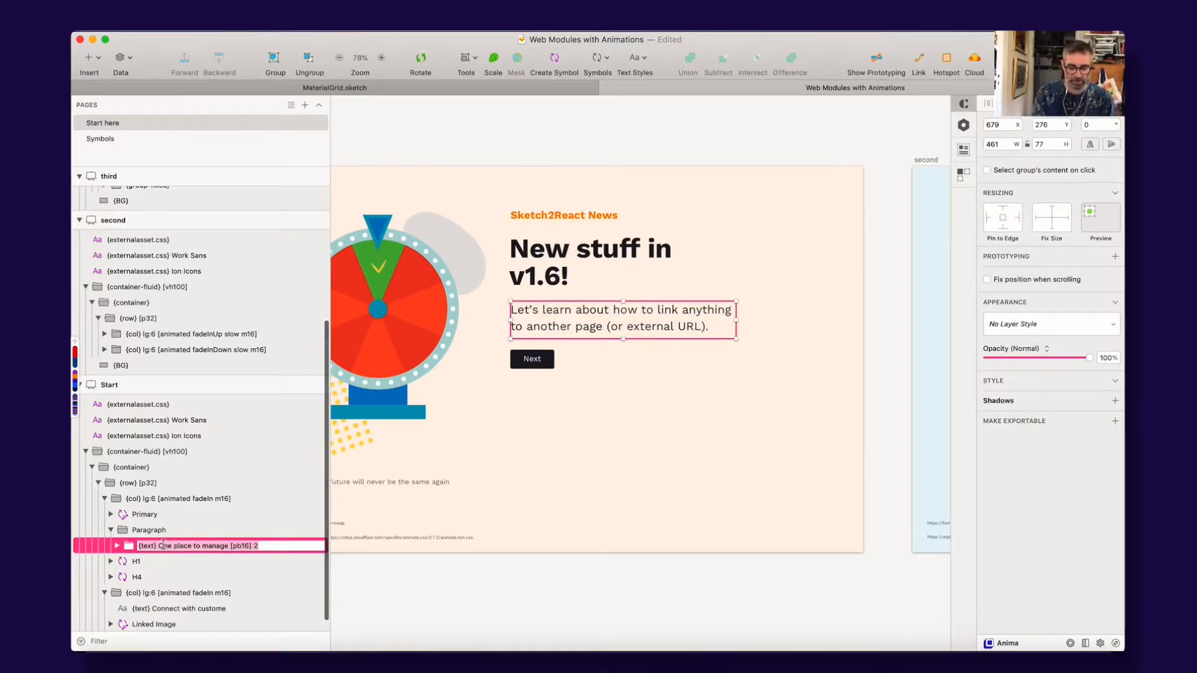
text({link)
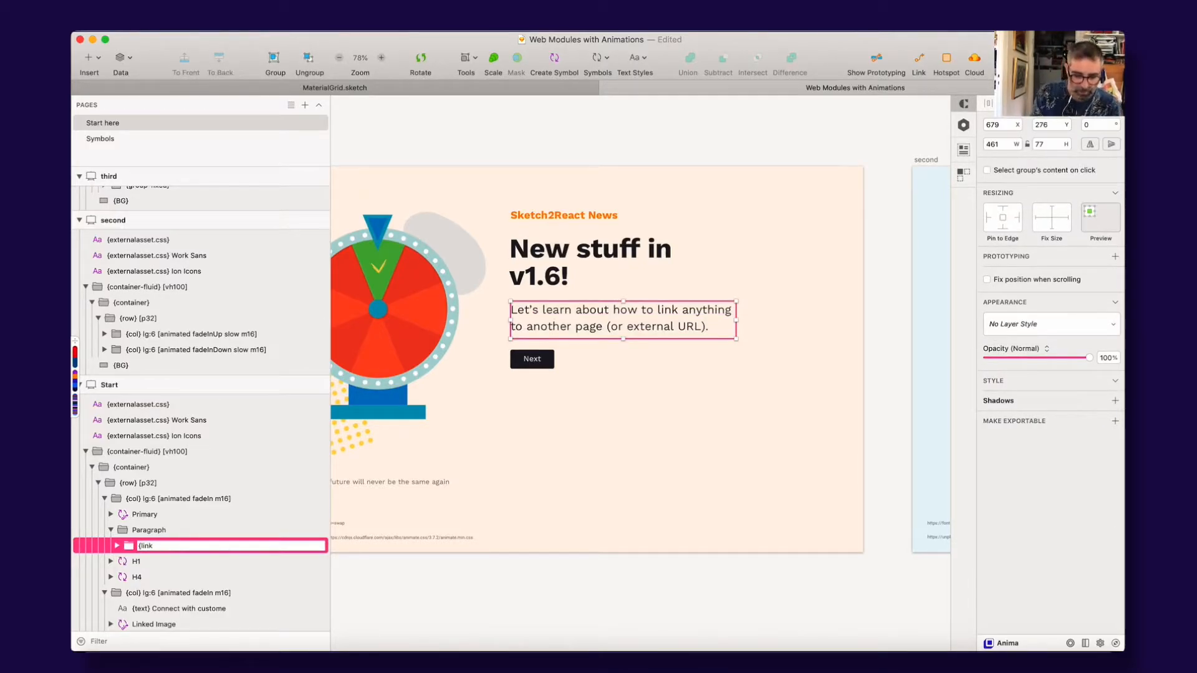
text(})
key(Return)
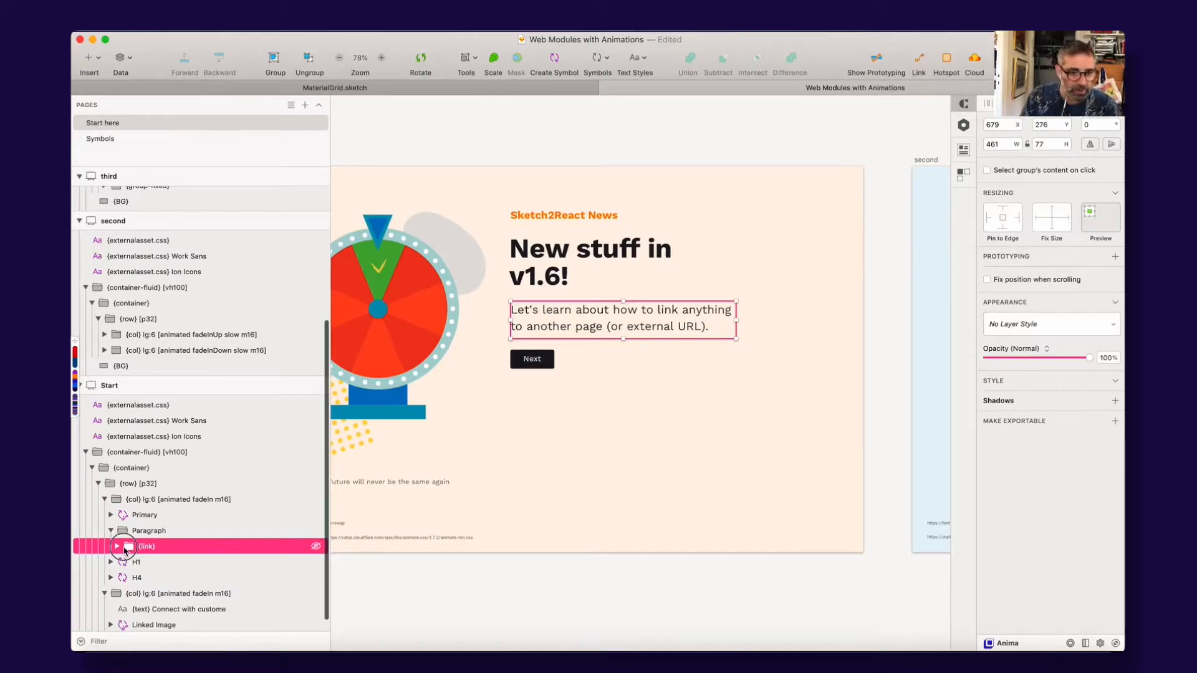
click(124, 548)
Open the Linked Image symbol's source and copy the {attribute.href} and {attribute.target} layers from its {link} group.
drag(620, 382, 693, 379)
click(569, 347)
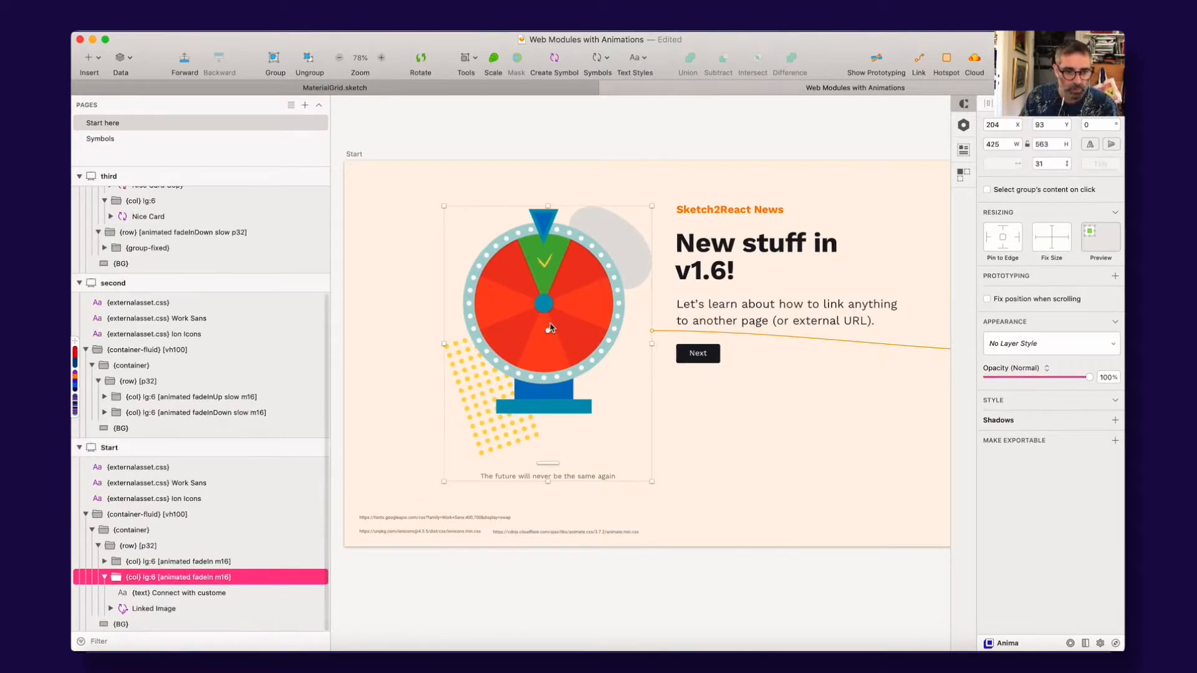
double_click(549, 326)
double_click(549, 324)
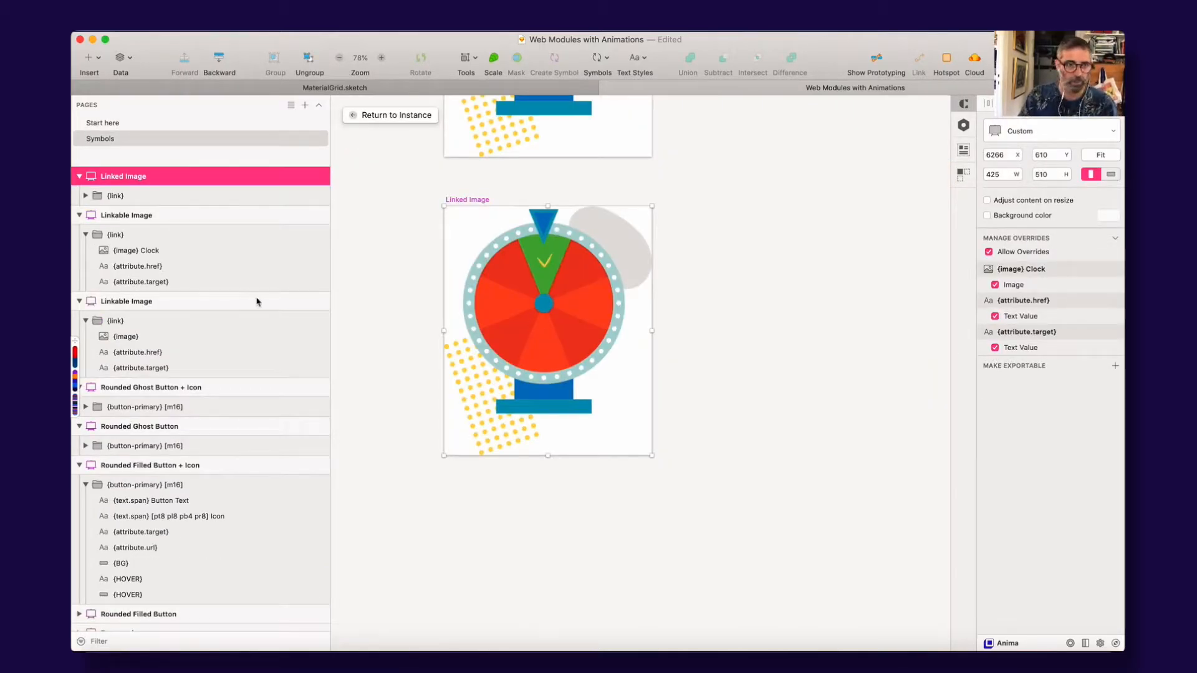
click(84, 197)
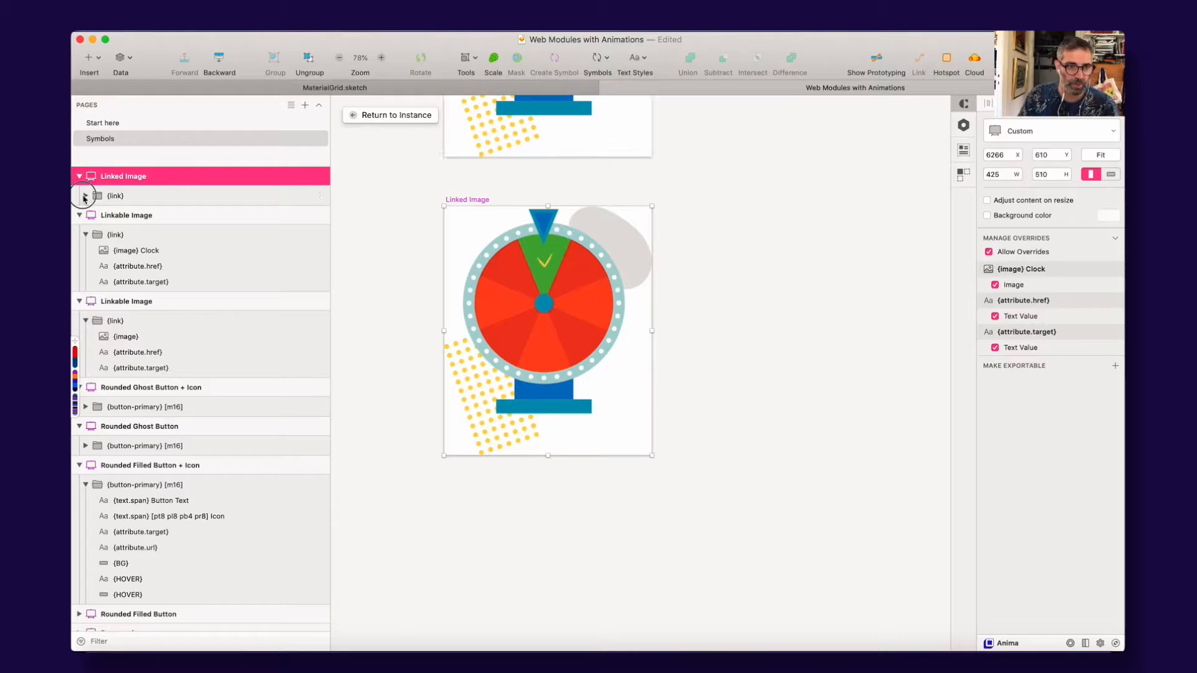
scroll(419, 439, left, 1)
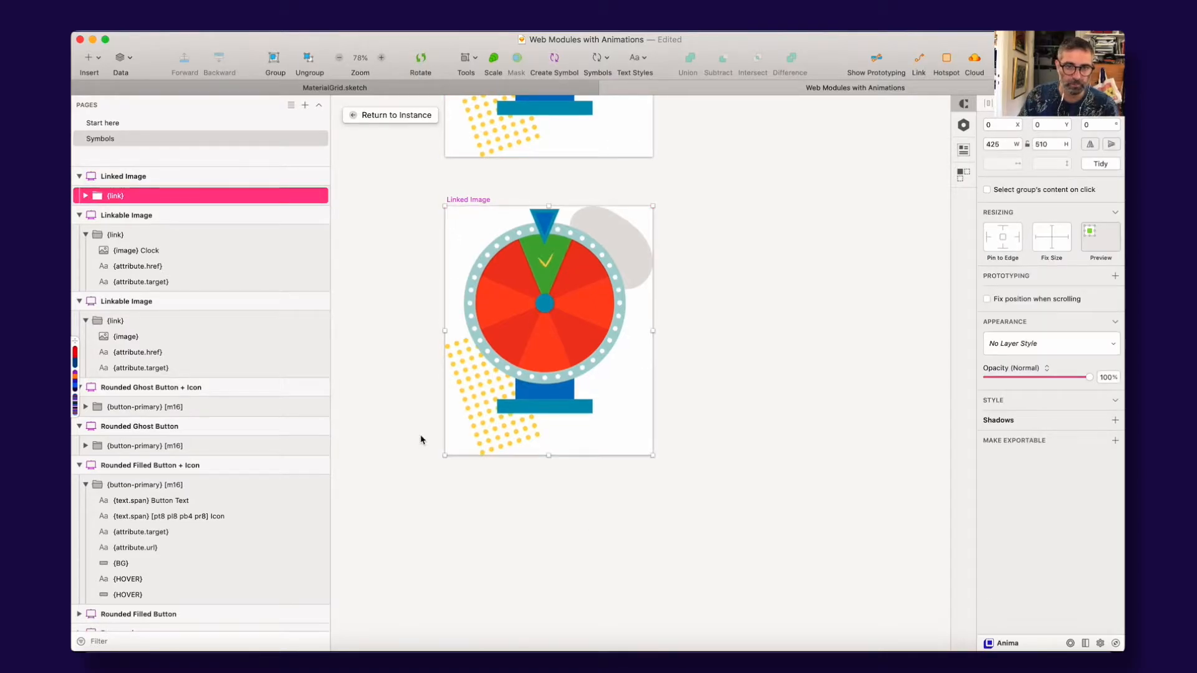
click(85, 195)
click(134, 212)
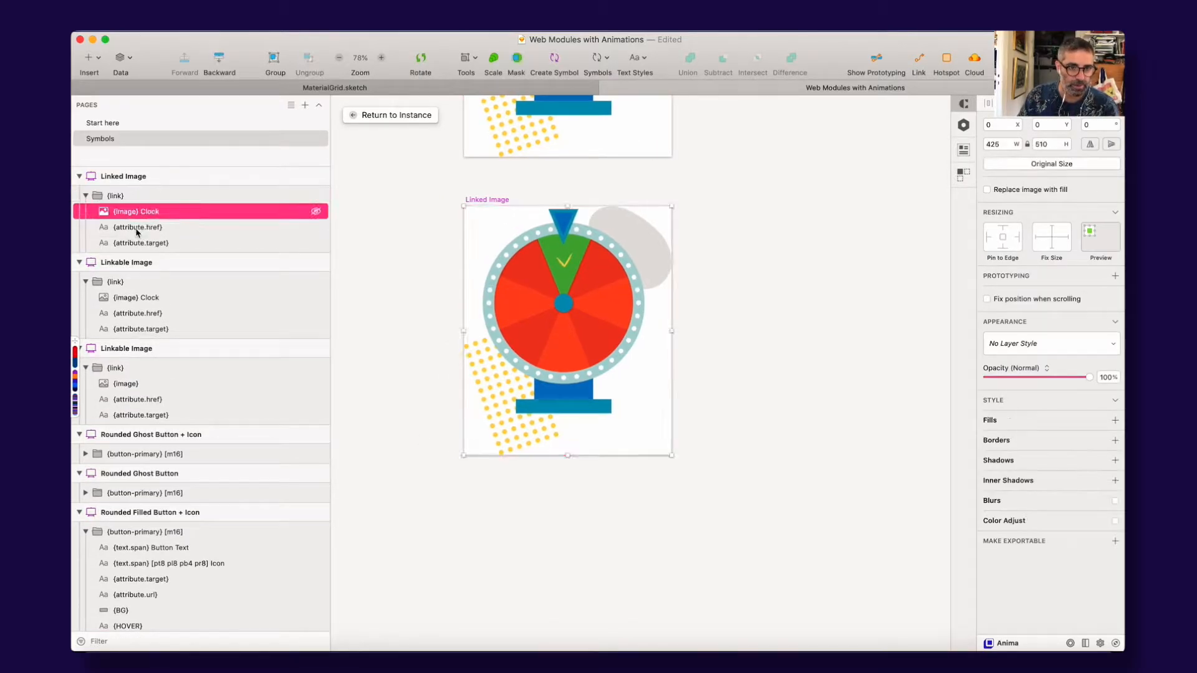
click(136, 228)
shift+click(138, 243)
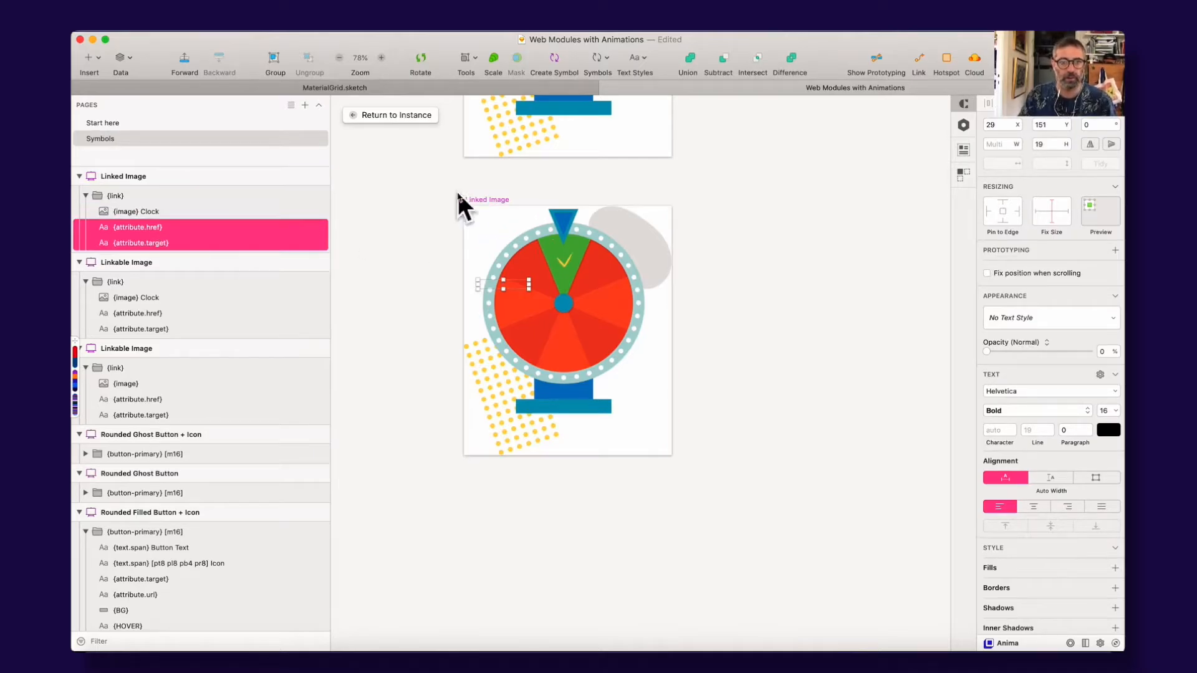
scroll(458, 201, up, 5)
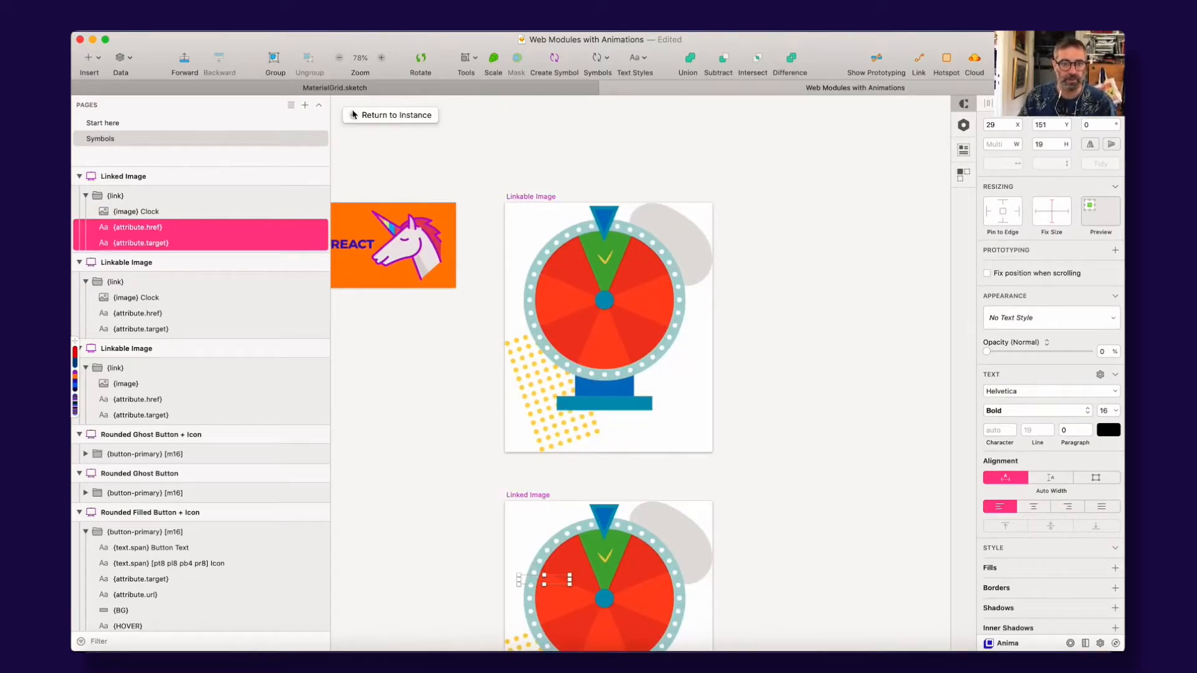
Return to the Start artboard and paste the two attribute layers into the Paragraph's {link} group with its text layer.
click(354, 115)
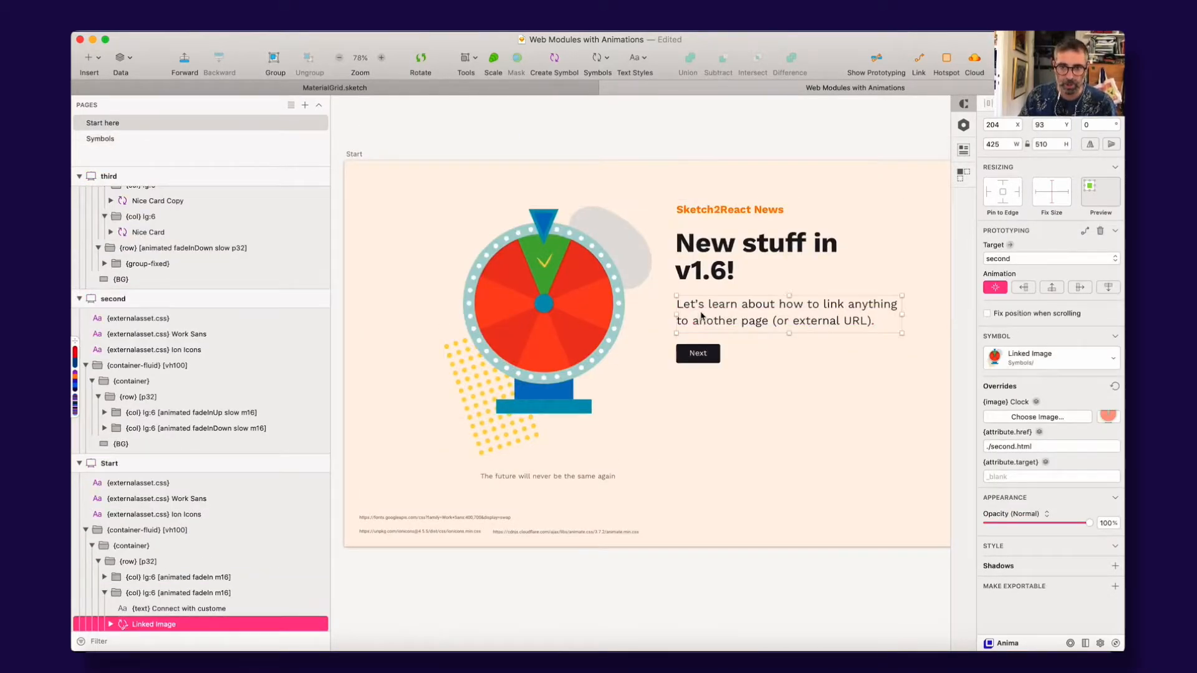
click(701, 316)
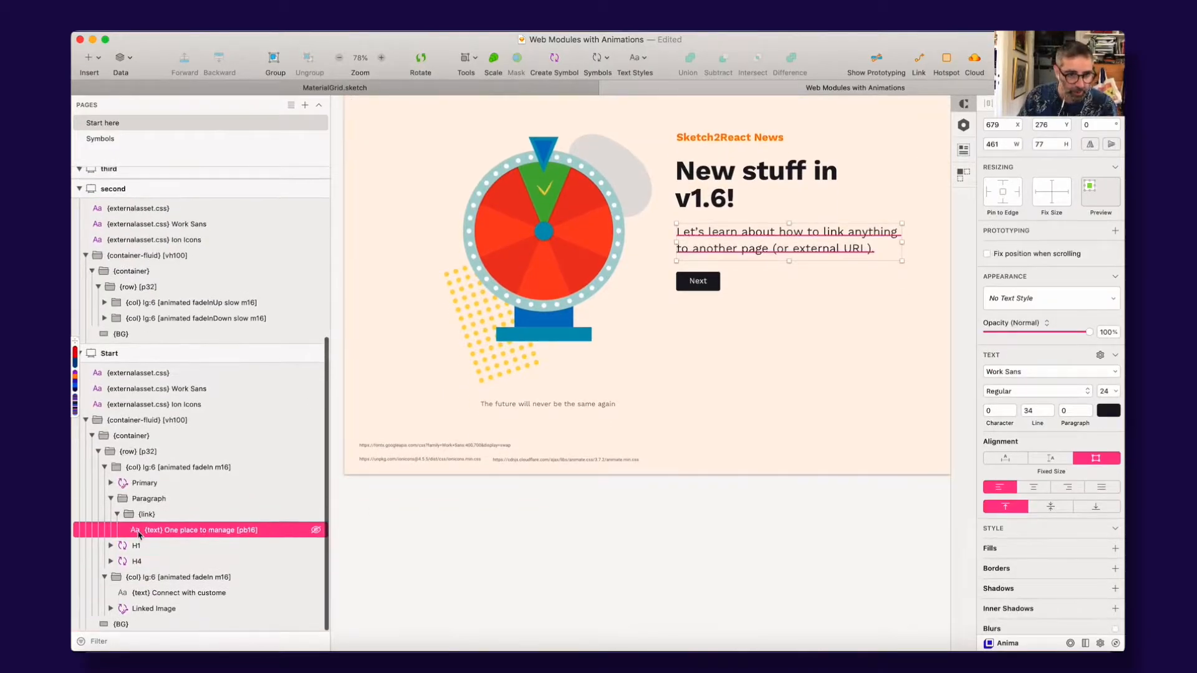
key(super+v)
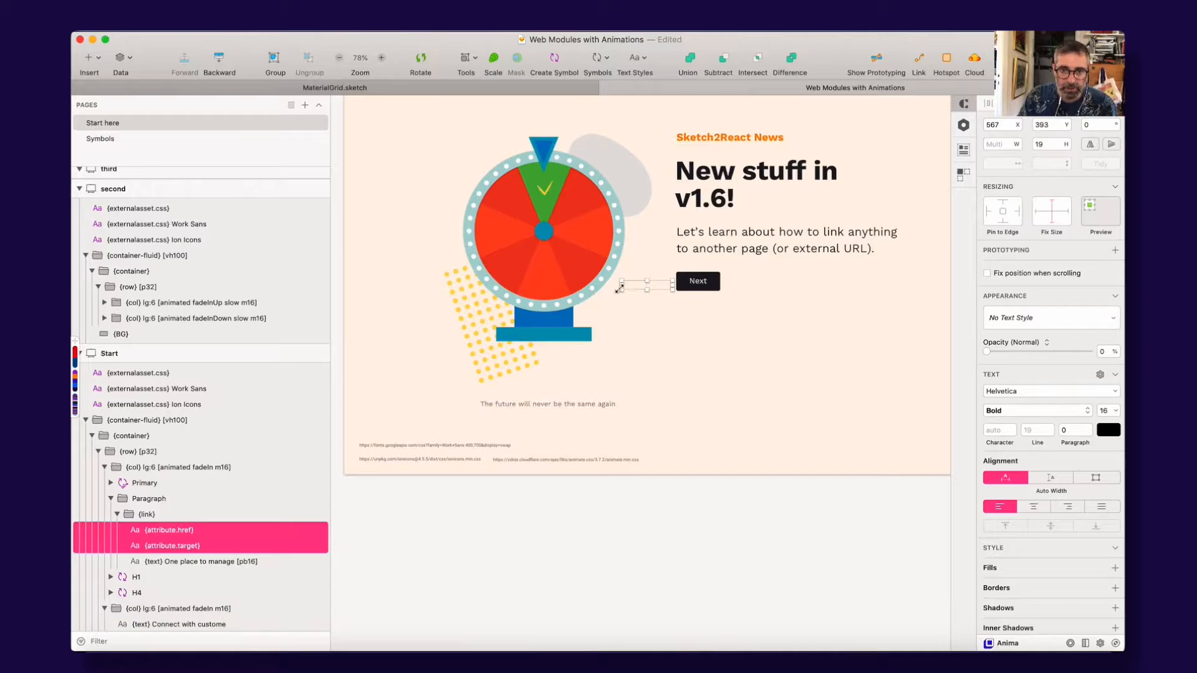
Move the pasted attribute layers onto the start of the paragraph's first line, at about X 679, Y 292.
key(shift+Right)
key(shift+Right)
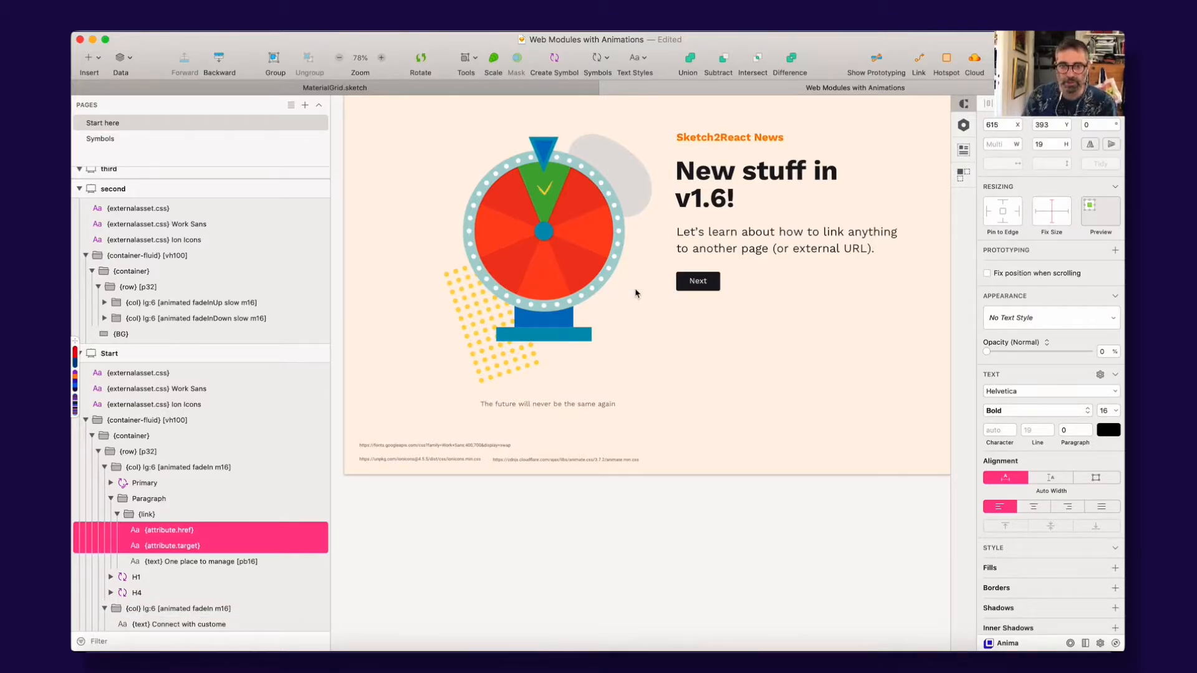
drag(636, 293, 689, 233)
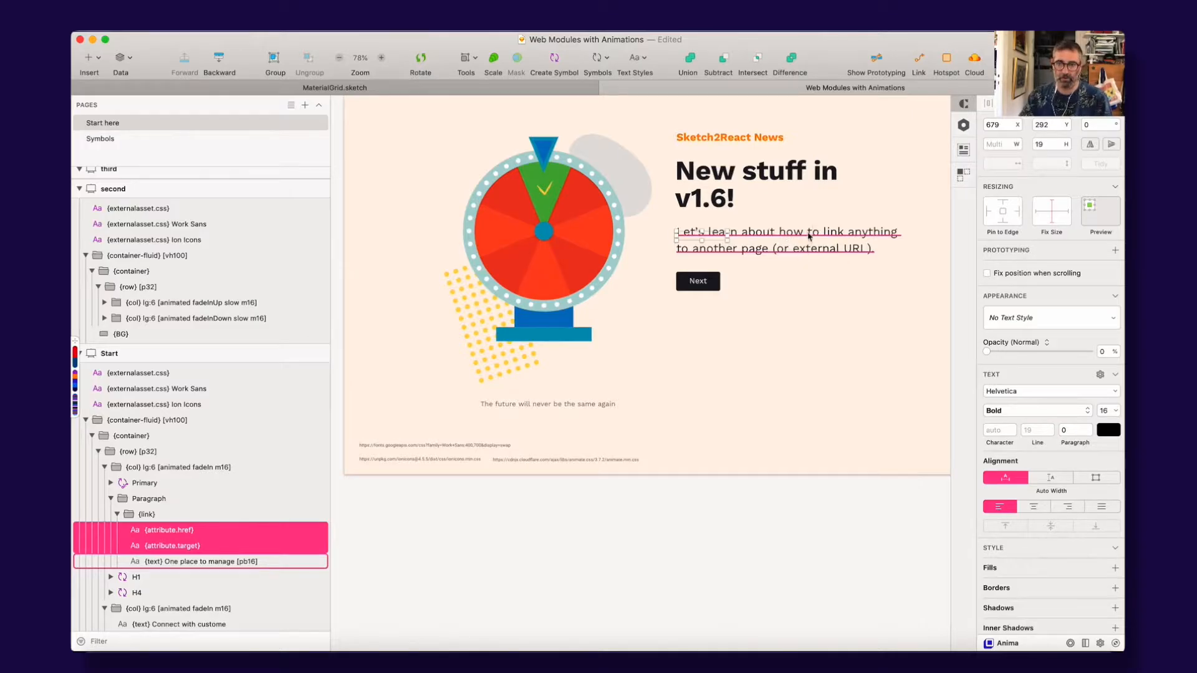
Collapse the {link} group, move it out of the Paragraph group and delete the emptied Paragraph group.
click(120, 515)
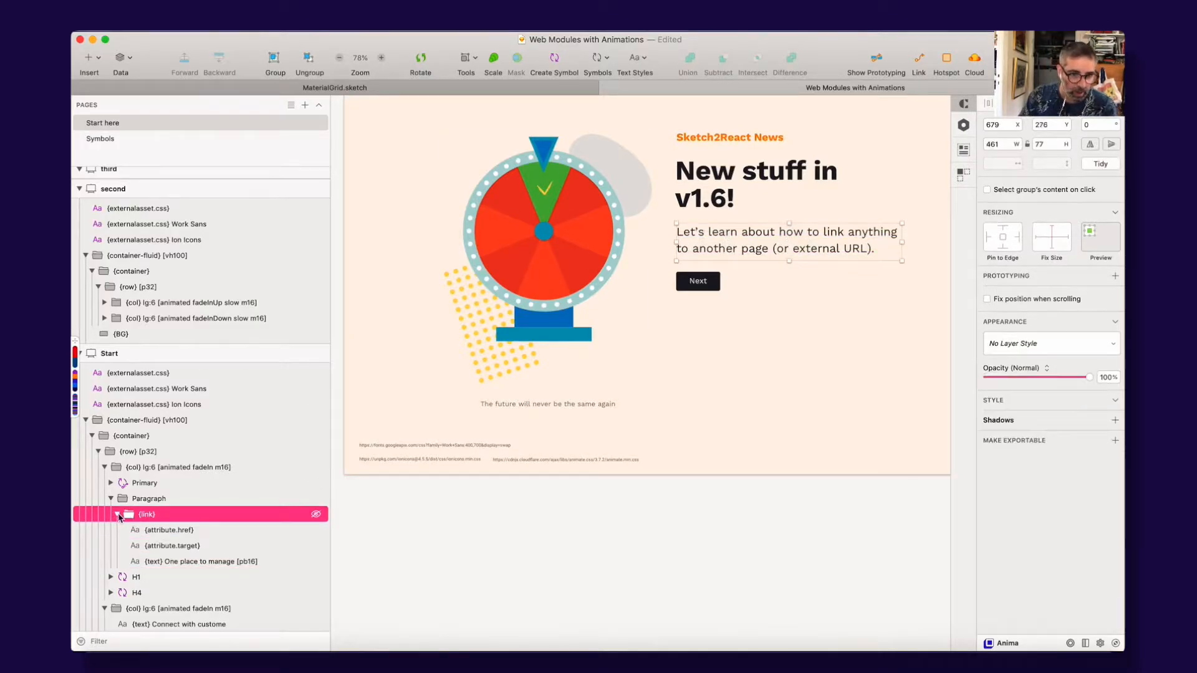
click(116, 516)
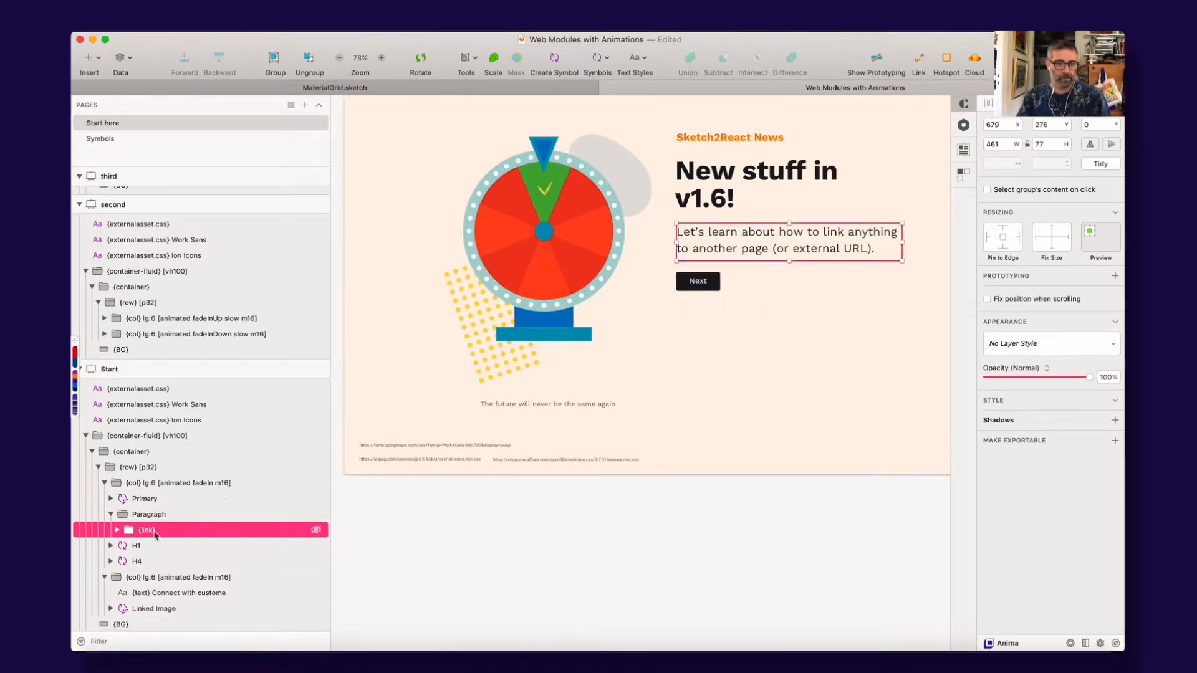
click(132, 520)
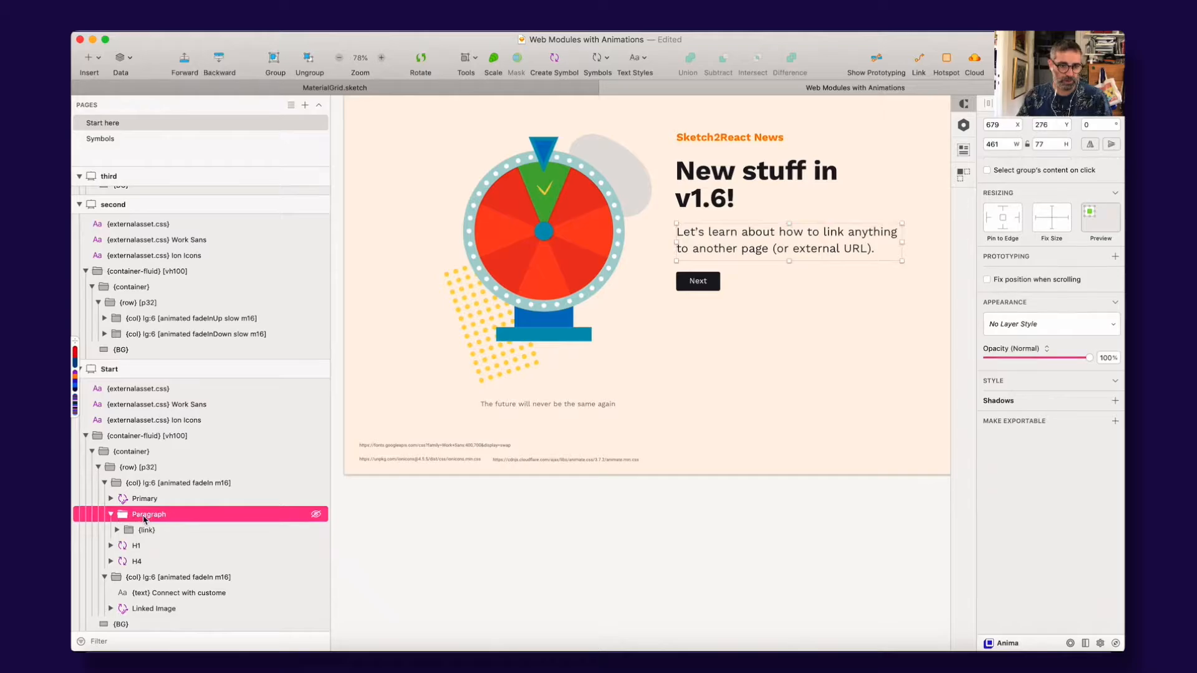
click(129, 527)
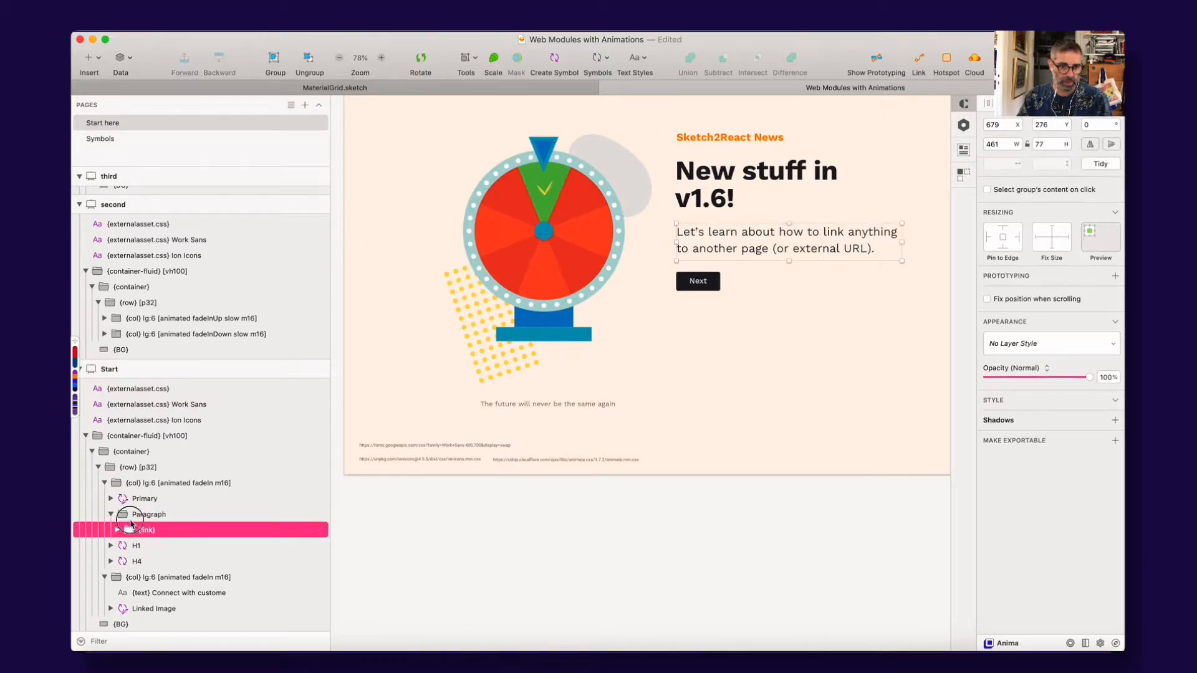
mouse_move(130, 530)
mouse_down()
mouse_move(124, 502)
mouse_move(131, 510)
mouse_up()
click(142, 531)
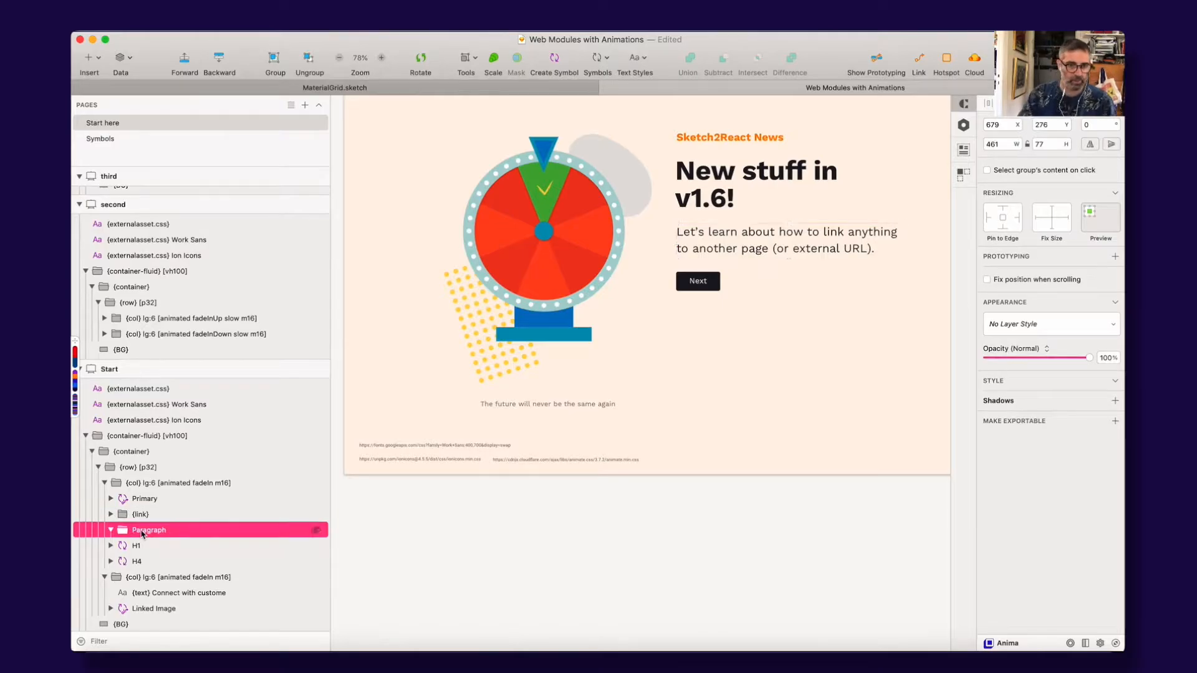
key(BackSpace)
Turn the {link} group into a new symbol named Linkable Text, sent to the Symbols page.
click(141, 531)
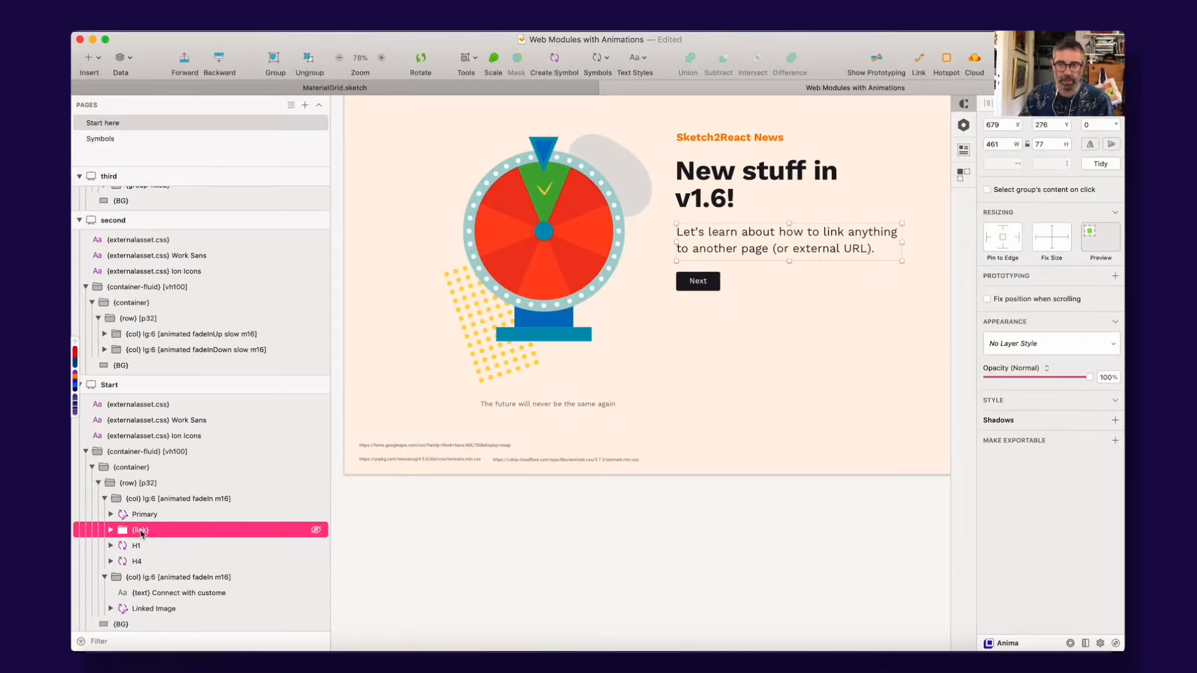
click(554, 59)
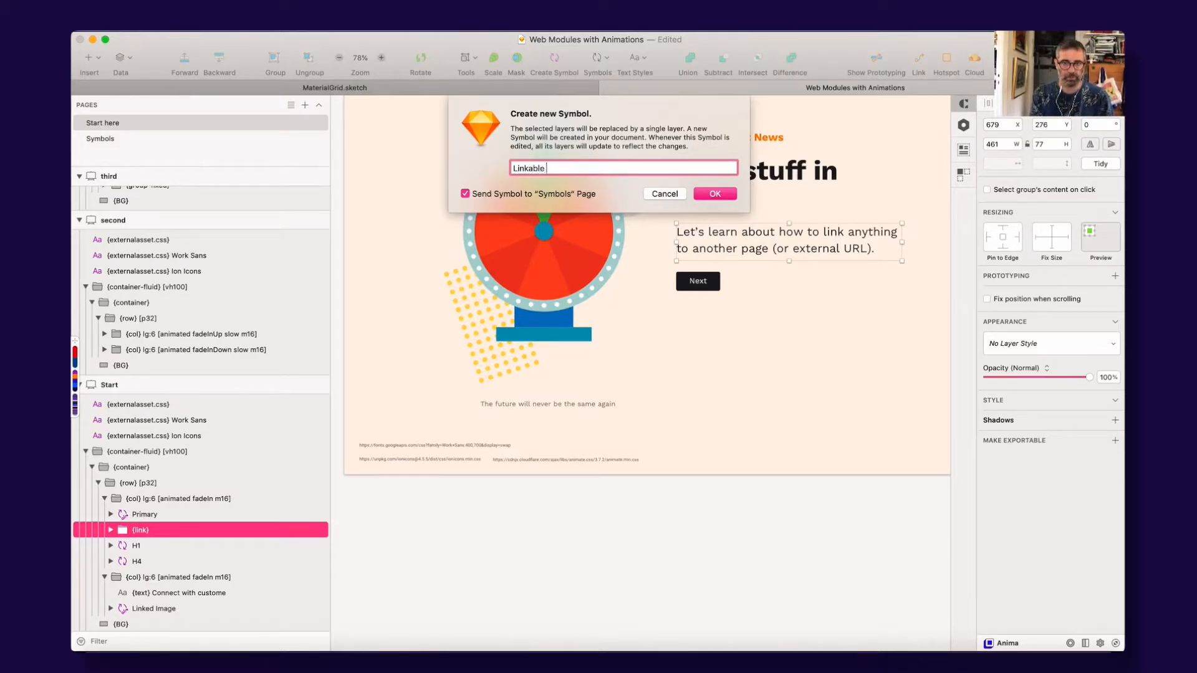
key(Return)
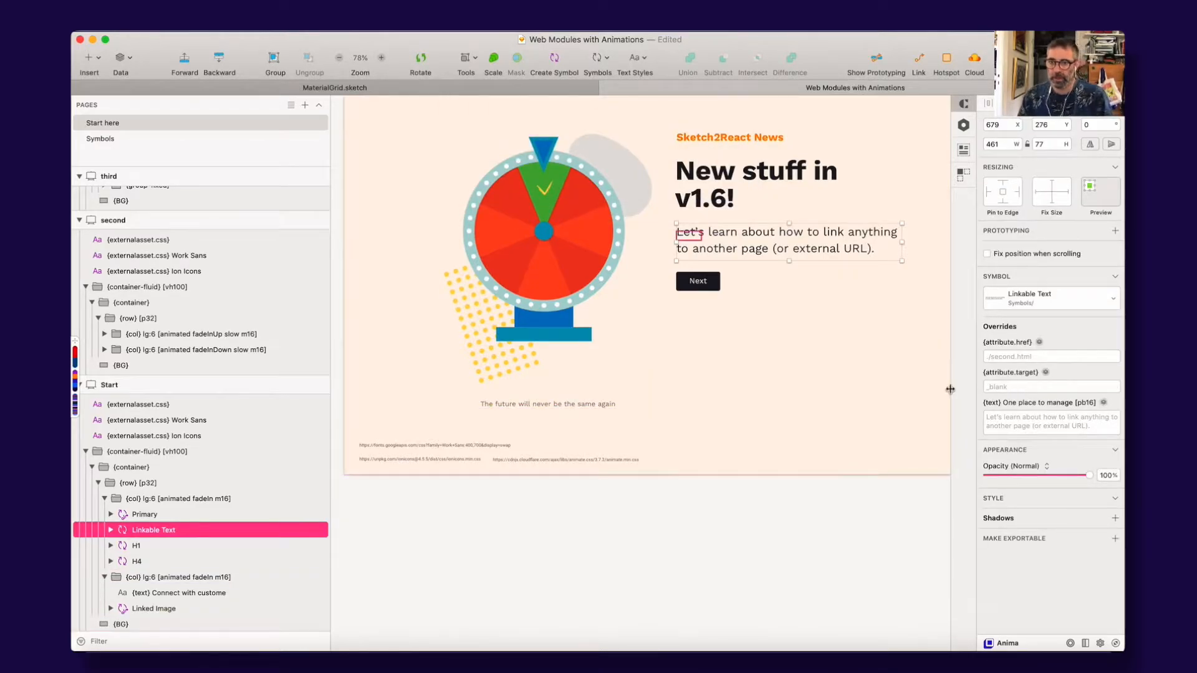
Link the Linkable Text symbol to the third artboard and set its {attribute.href} override to ./third.html.
ctrl+scroll(950, 389, down, 5)
scroll(604, 350, left, 5)
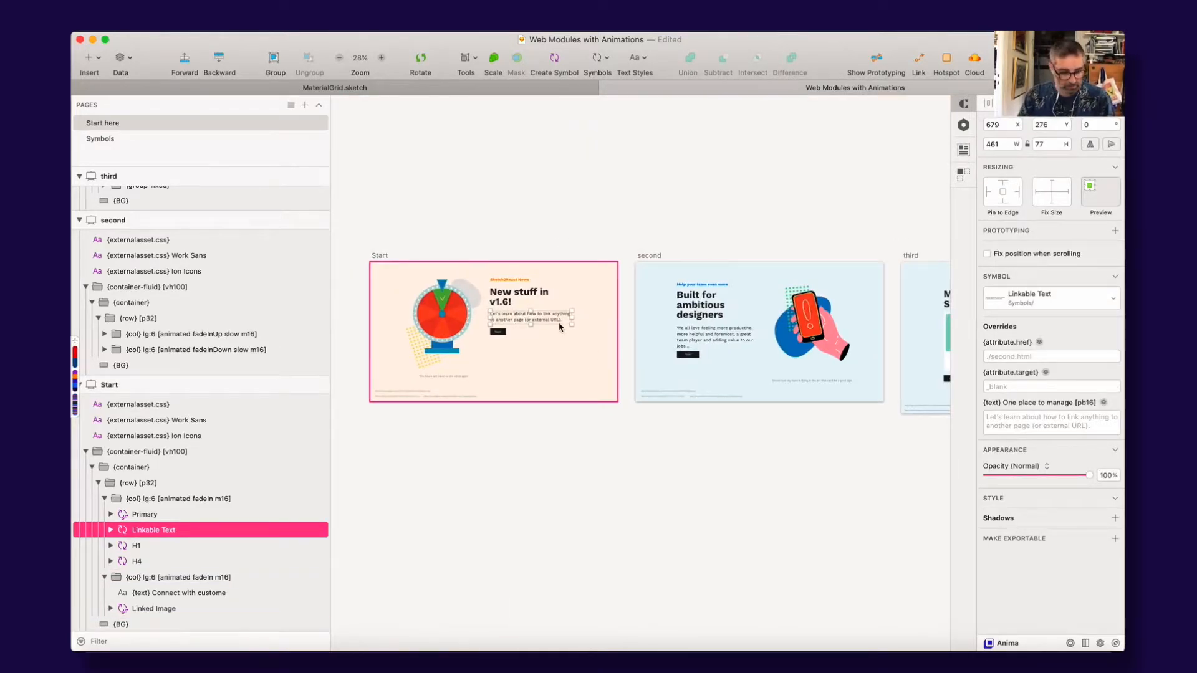
key(l)
scroll(927, 299, right, 5)
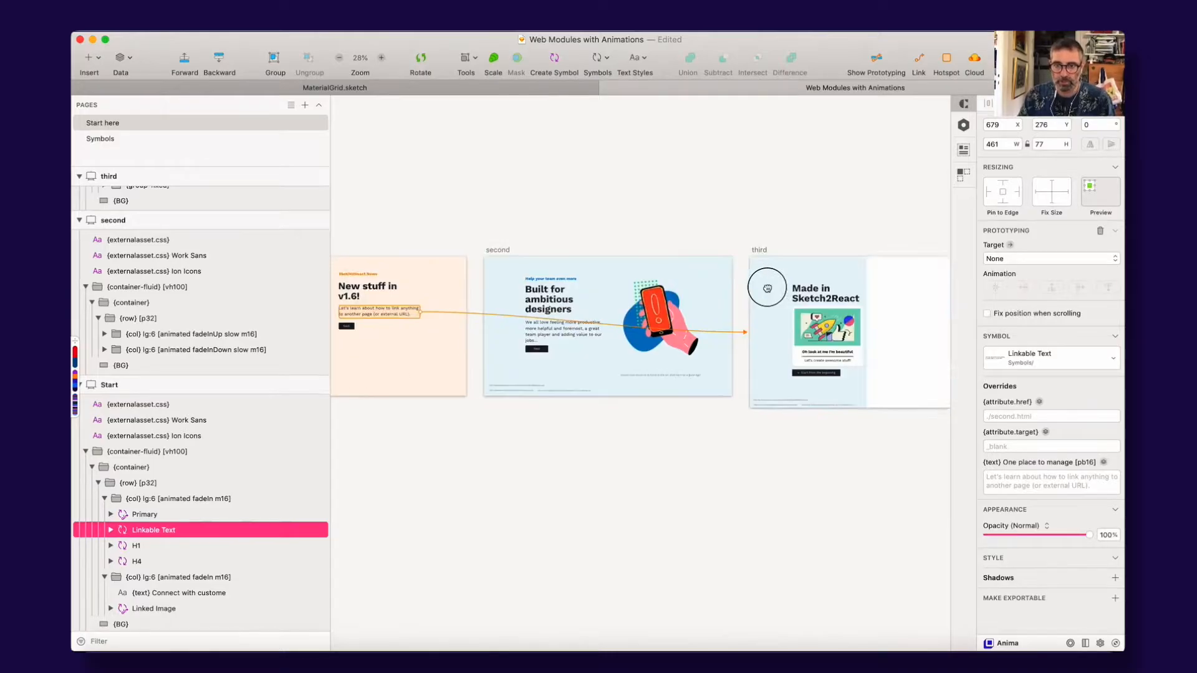
key(Escape)
key(l)
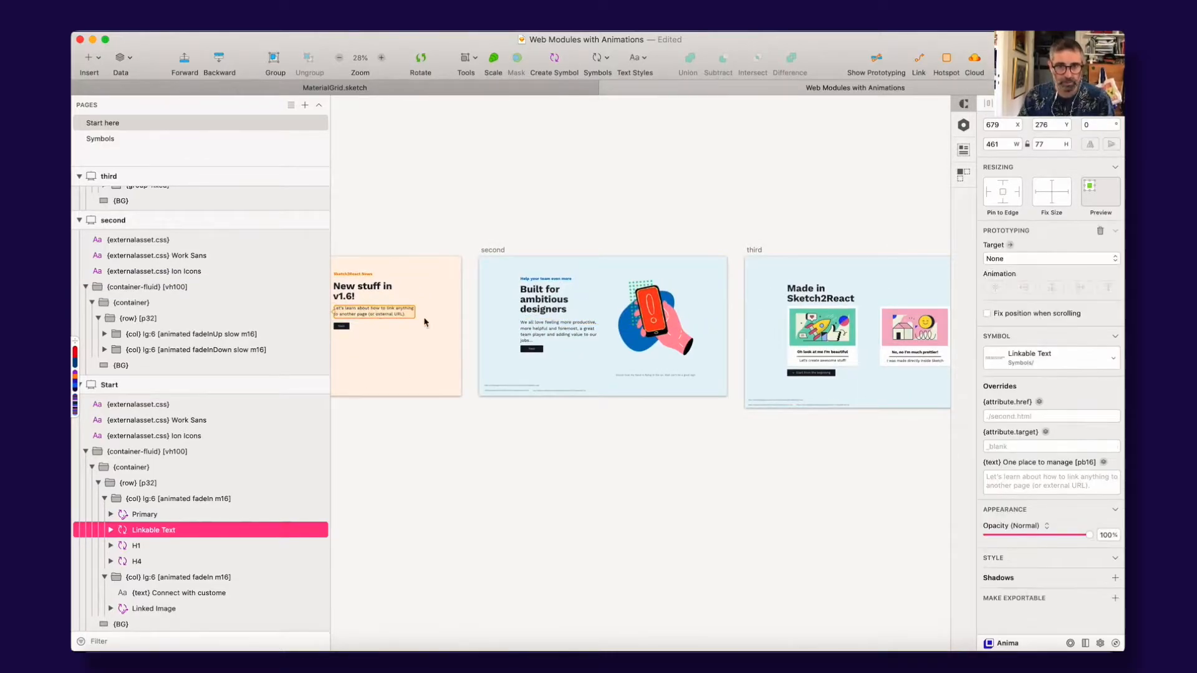
click(804, 325)
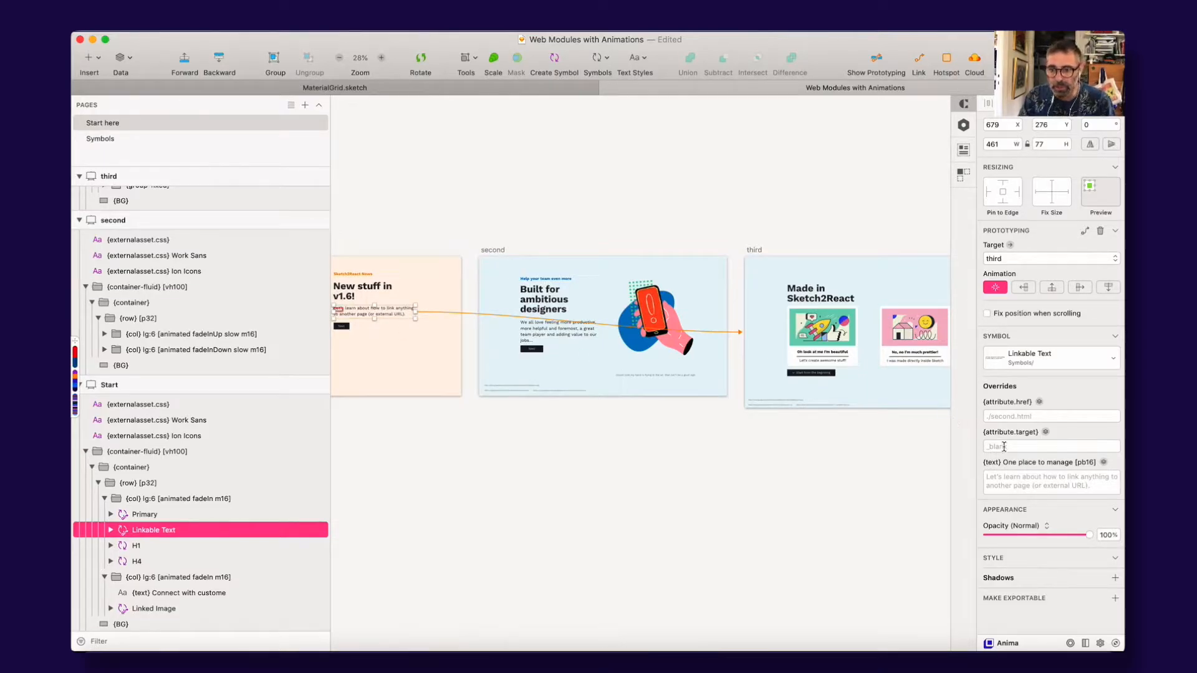
click(1003, 415)
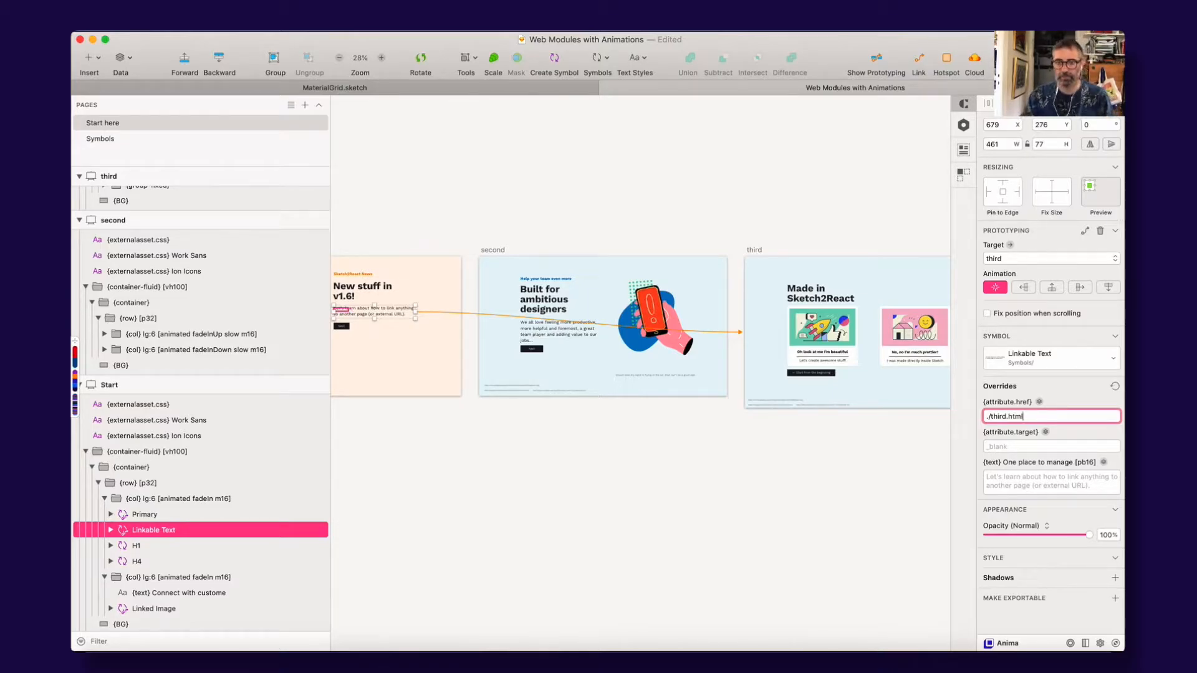
click(748, 435)
Switch to the Sketch2React Code App and test the paragraph's link to the third page repeatedly, returning to the start page between tries.
key(super+Tab)
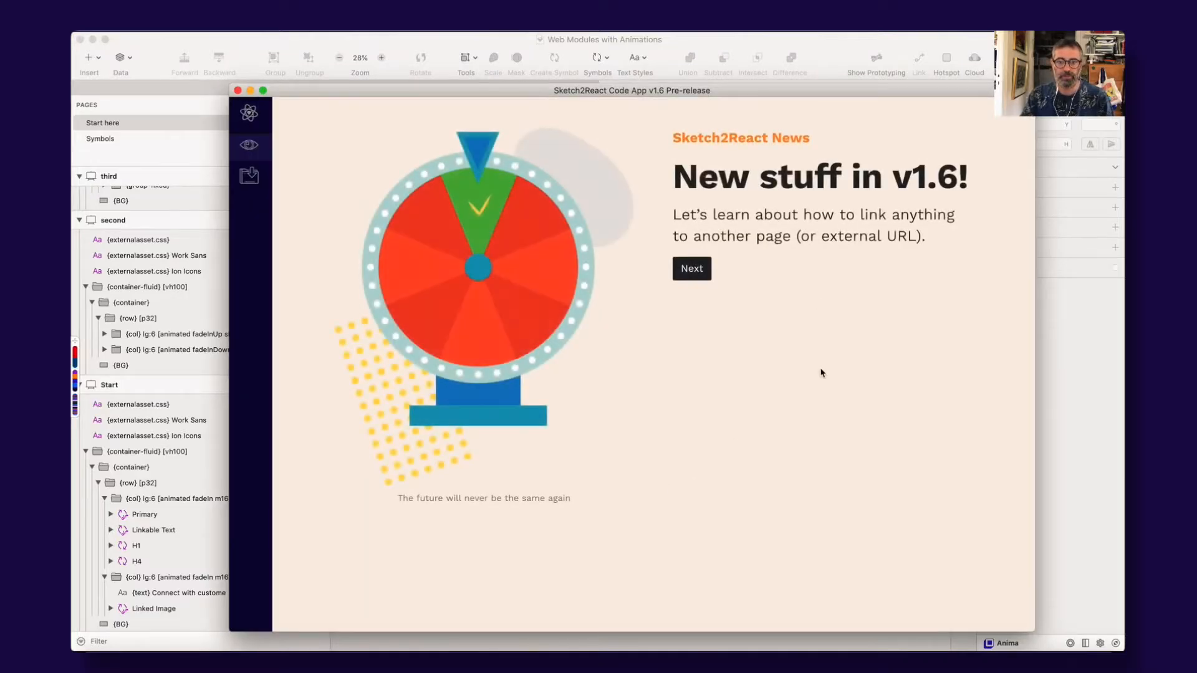
click(802, 224)
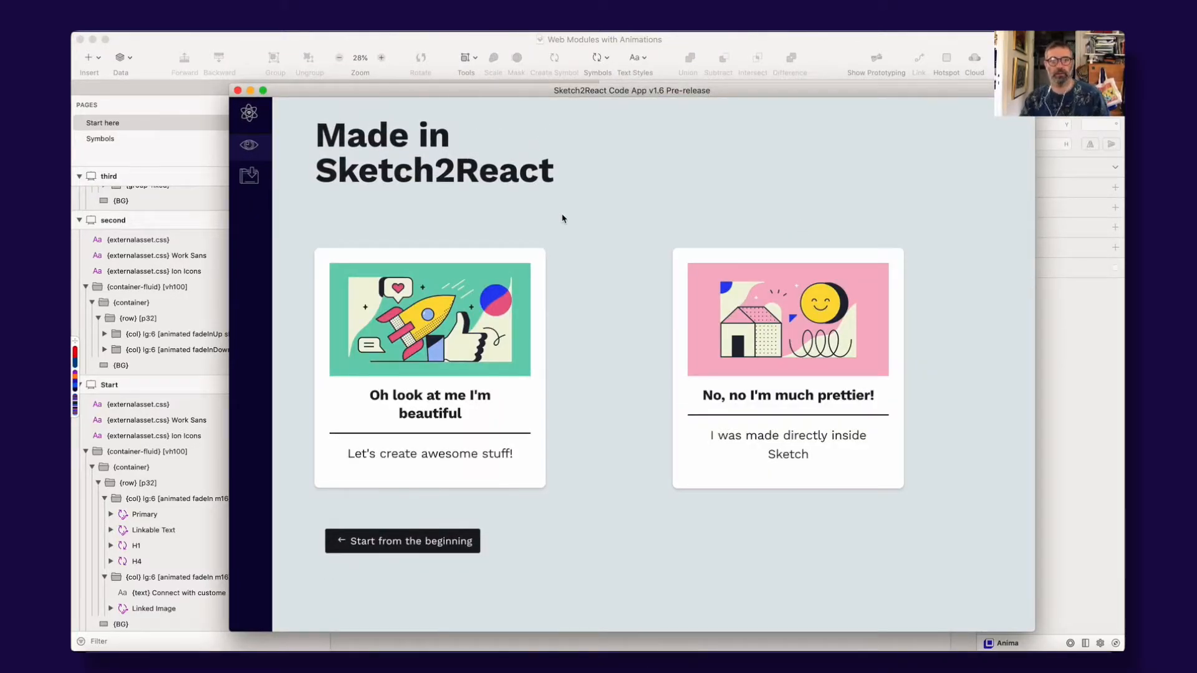
click(456, 551)
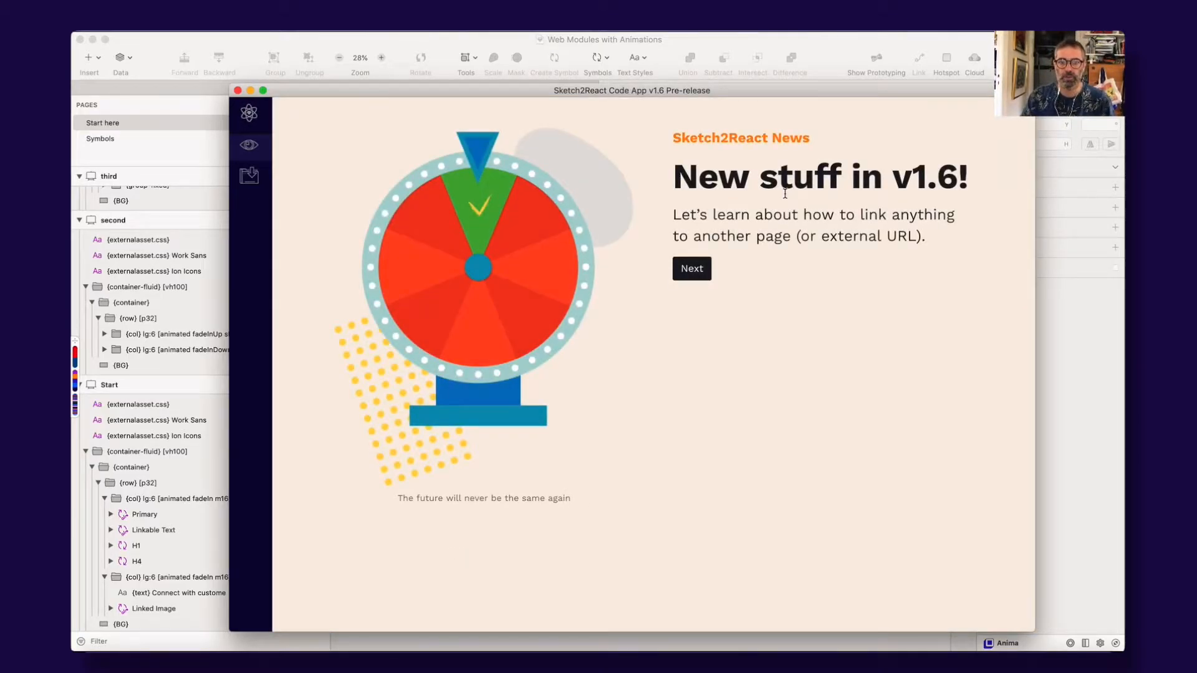
click(777, 226)
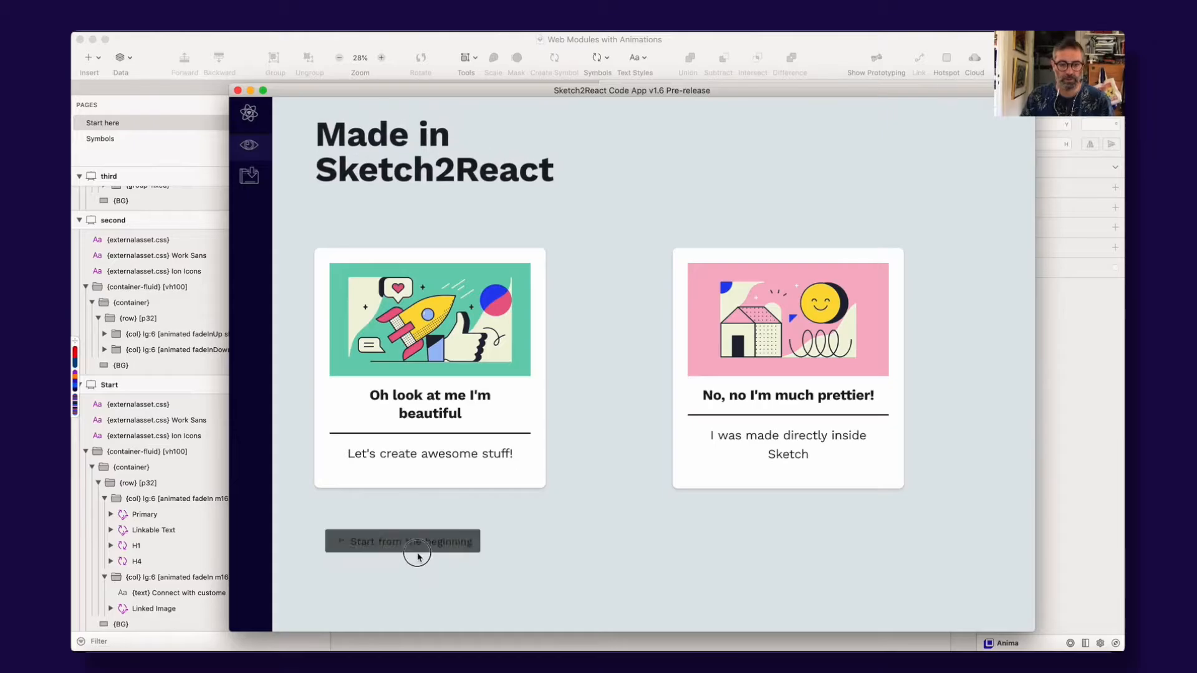
click(417, 552)
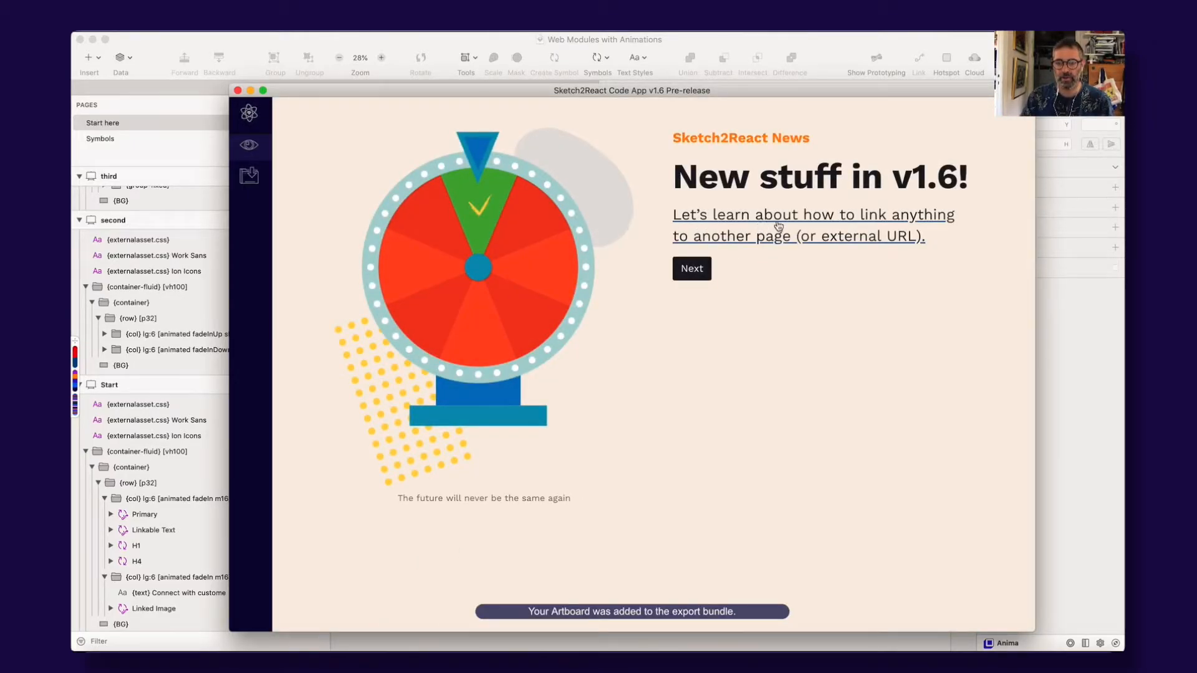
click(796, 235)
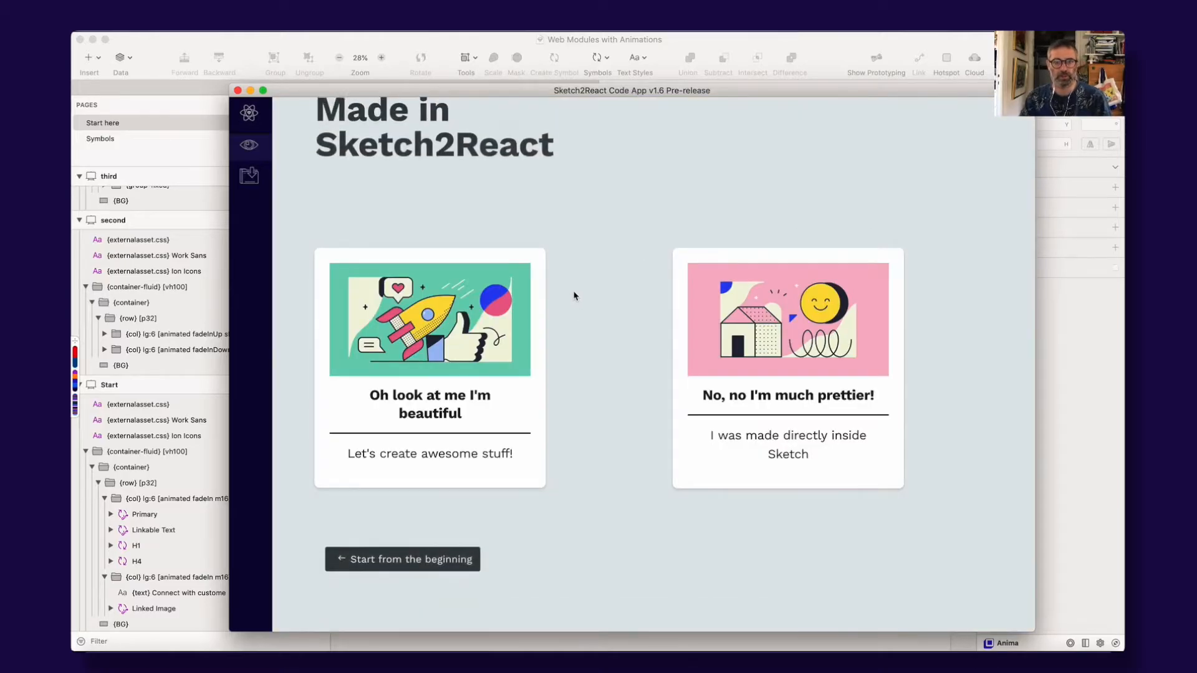
Return to the start page and test the wheel image's link to the second page, continuing to the third page.
click(424, 549)
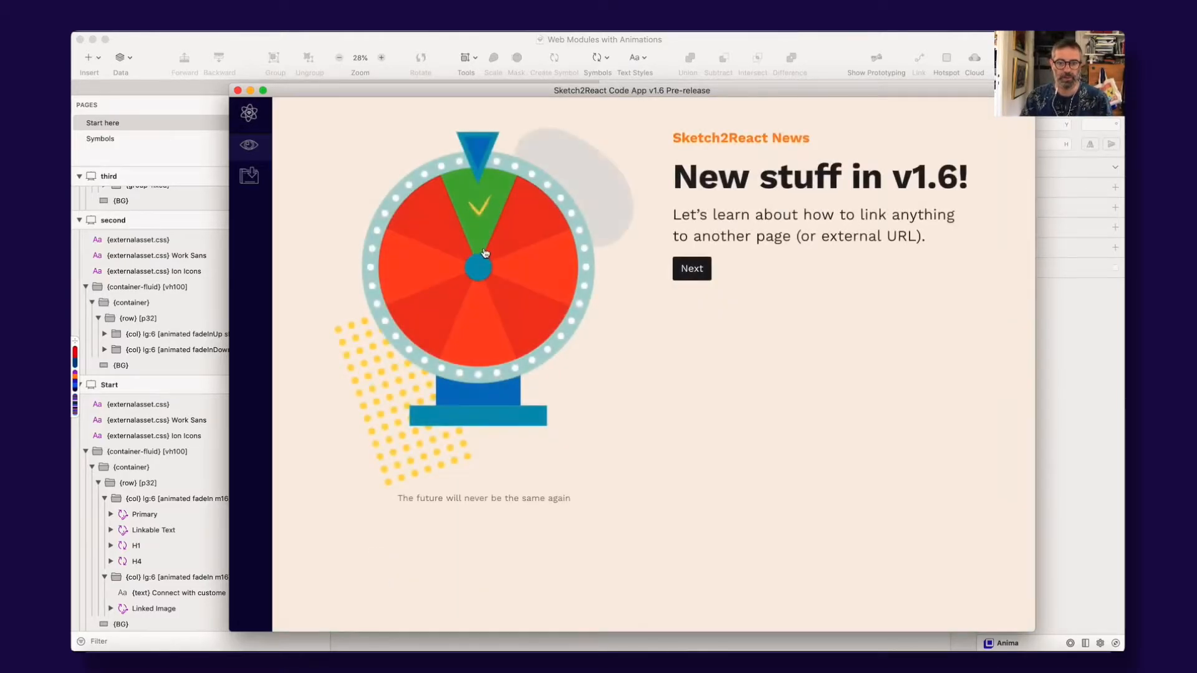
scroll(483, 253, down, 5)
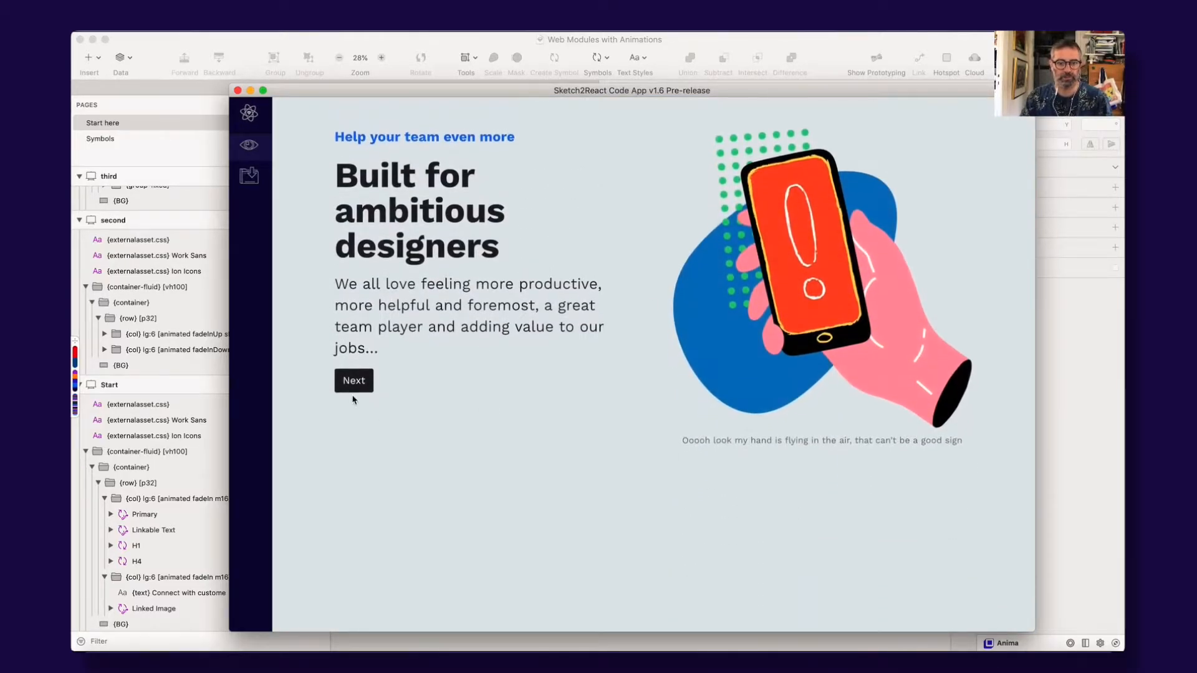
click(351, 381)
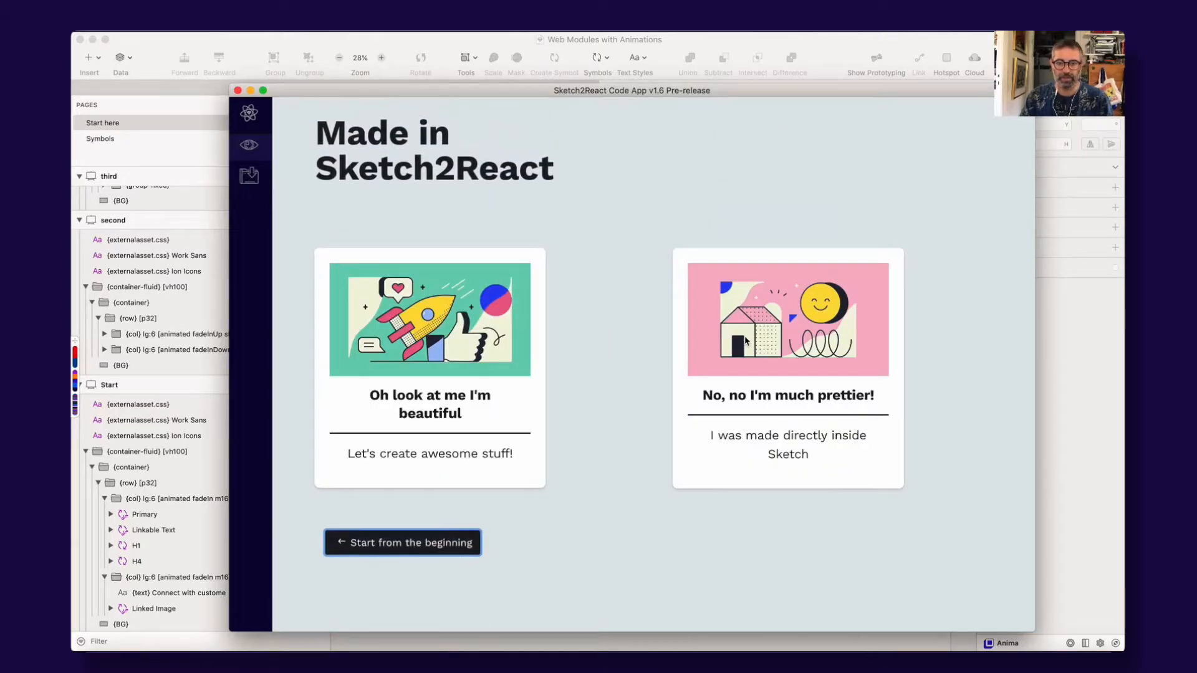
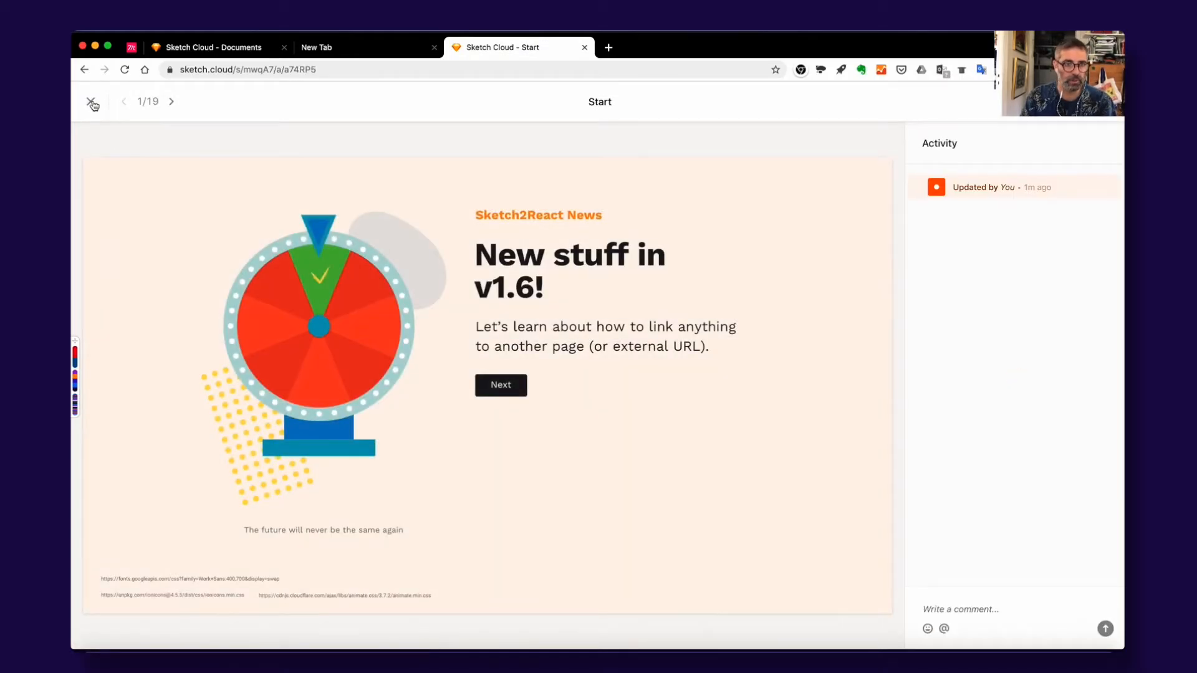
Close the Start artboard view in Sketch Cloud and open the Web Modules with Animations cloud document in Sketch.
click(91, 103)
key(super+Tab)
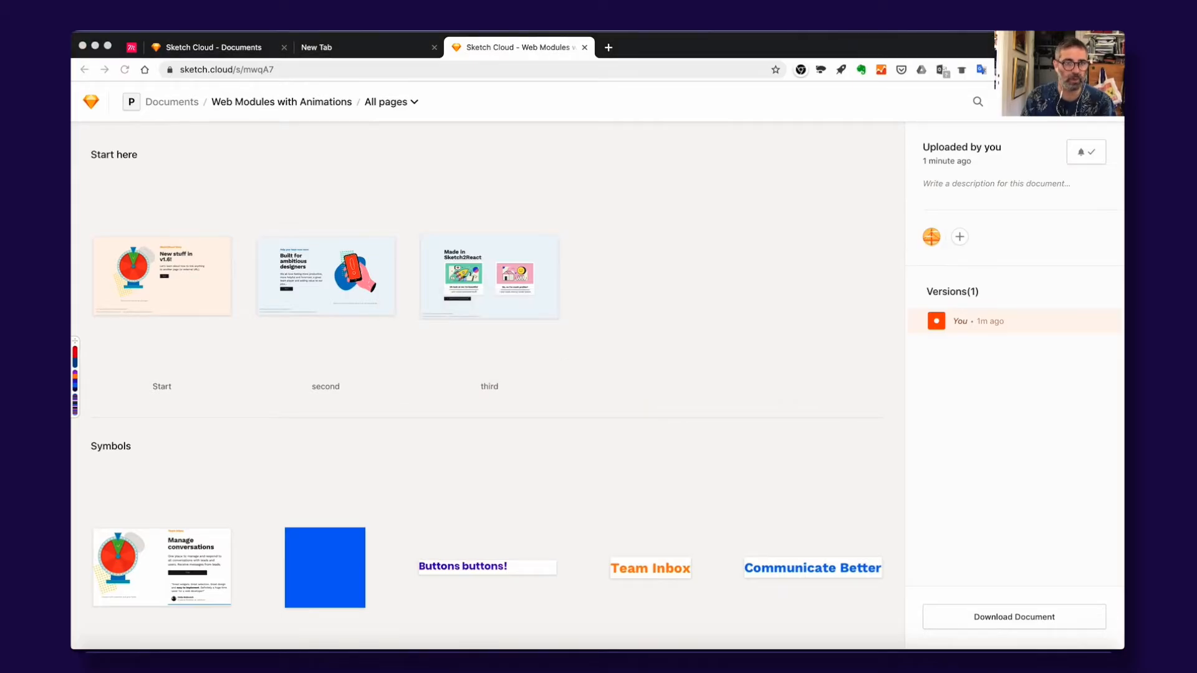
click(155, 28)
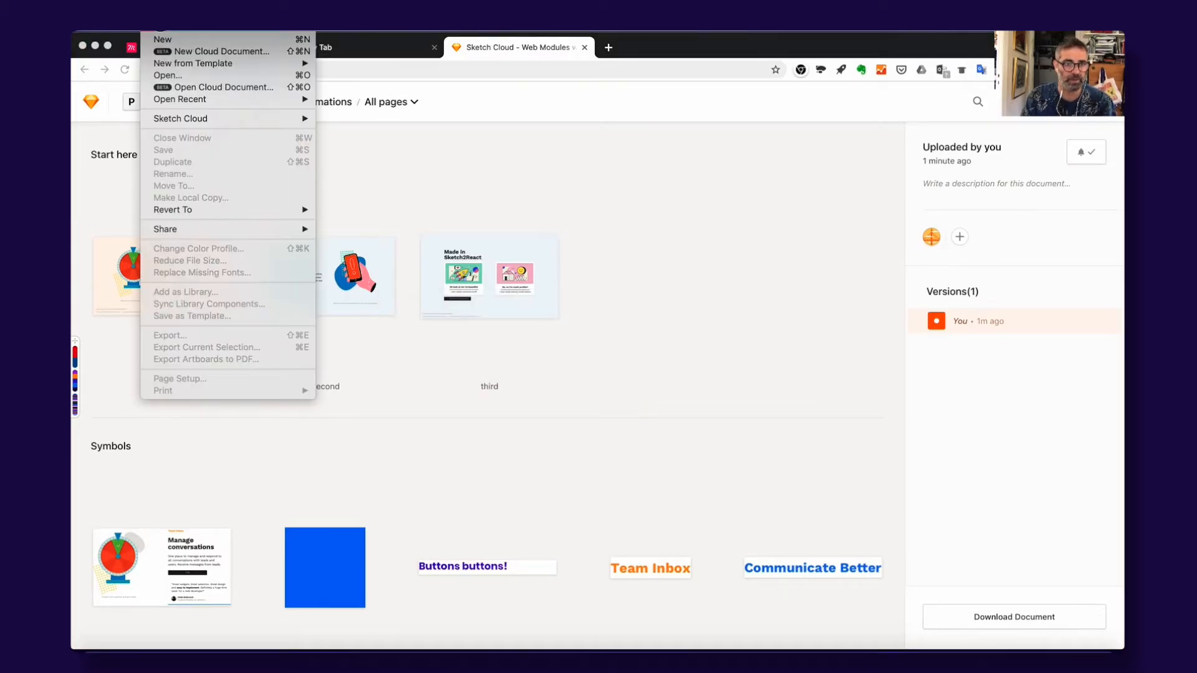
click(230, 88)
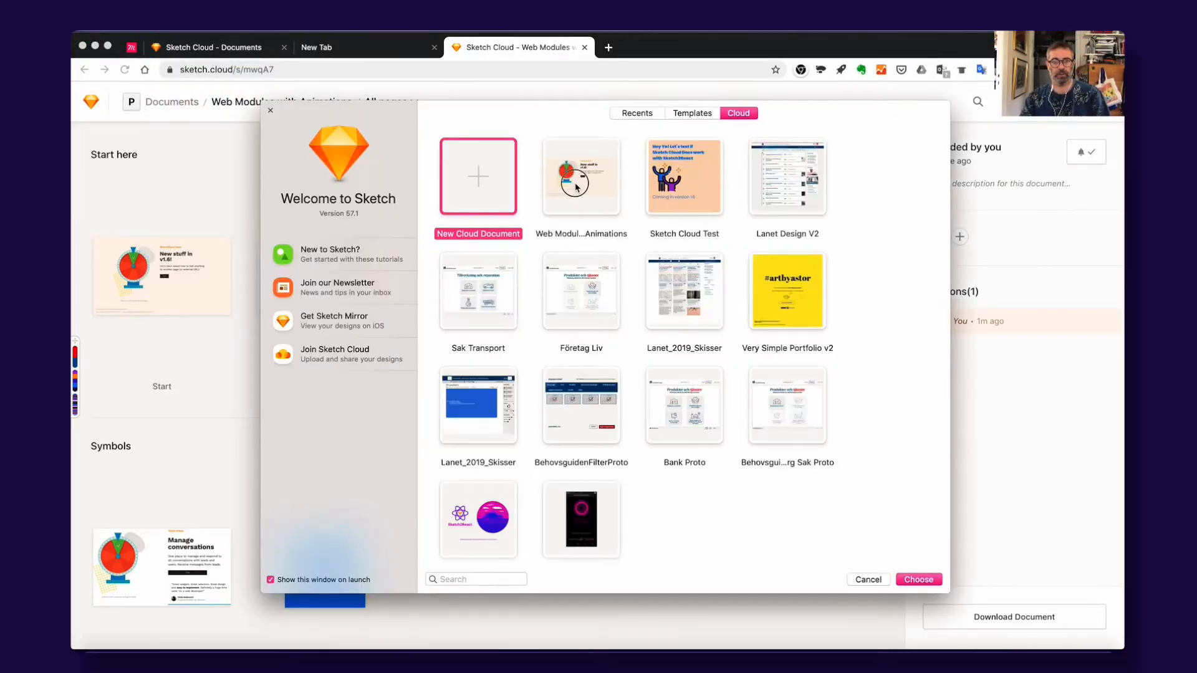
double_click(578, 176)
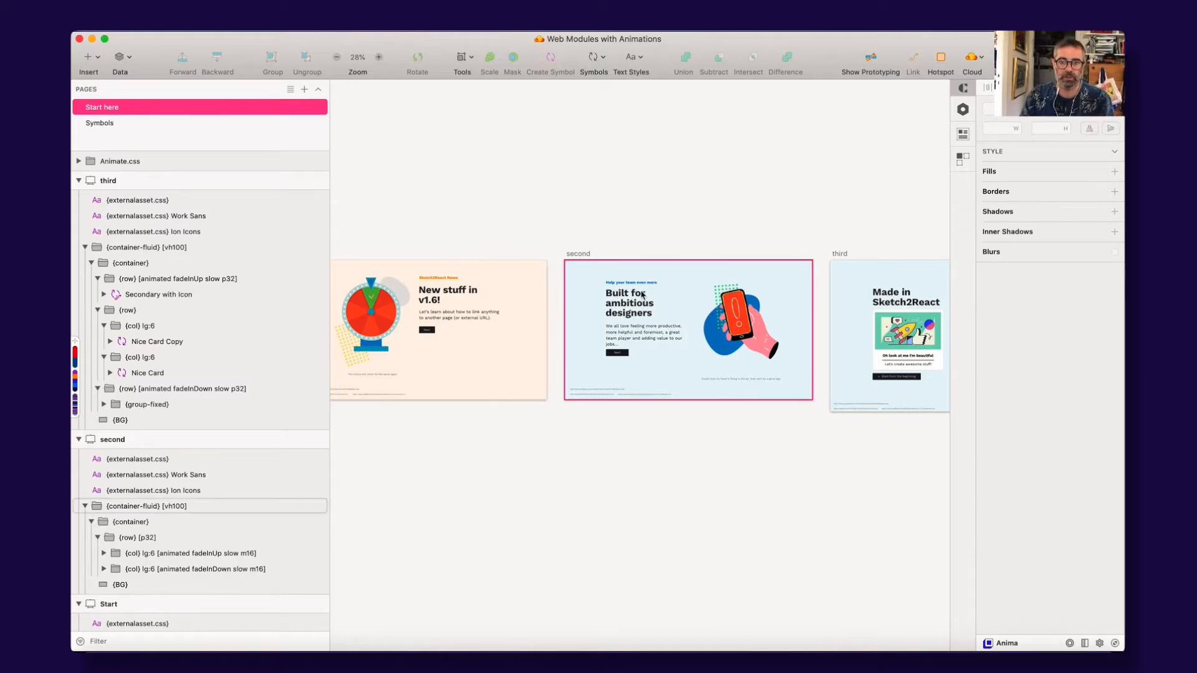
click(586, 293)
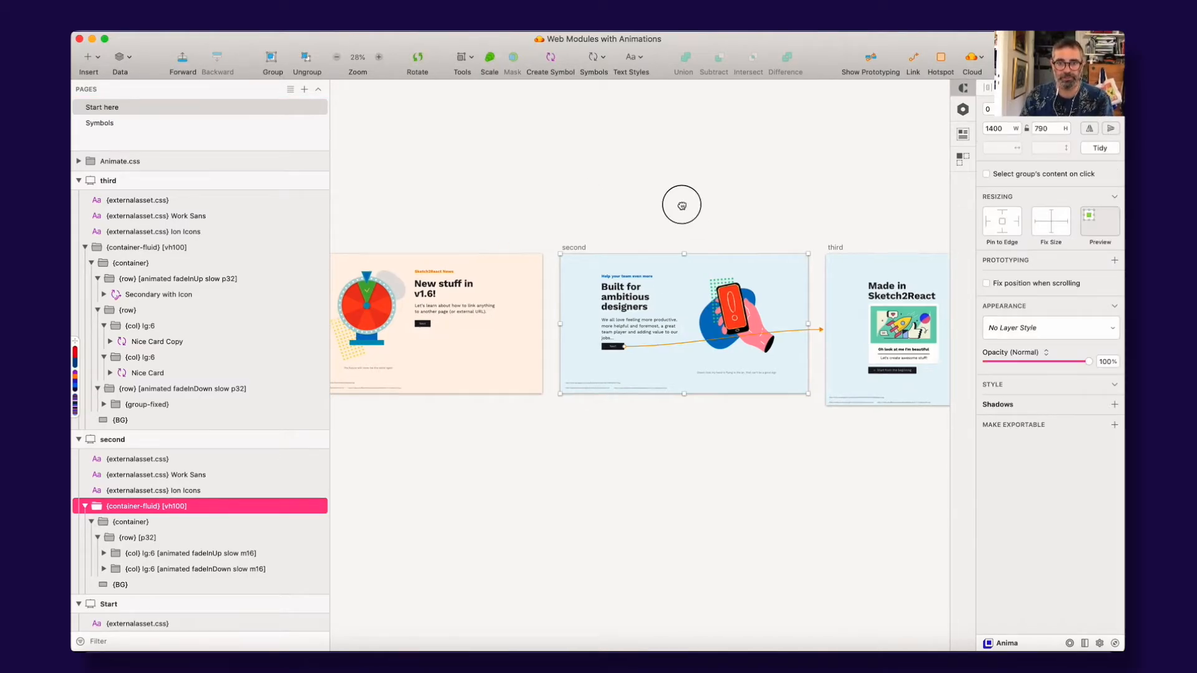
Switch to the Sketch2React Code App and link the Web Modules with Animations cloud document from the most recent CloudDocuments subfolder.
key(super+Tab)
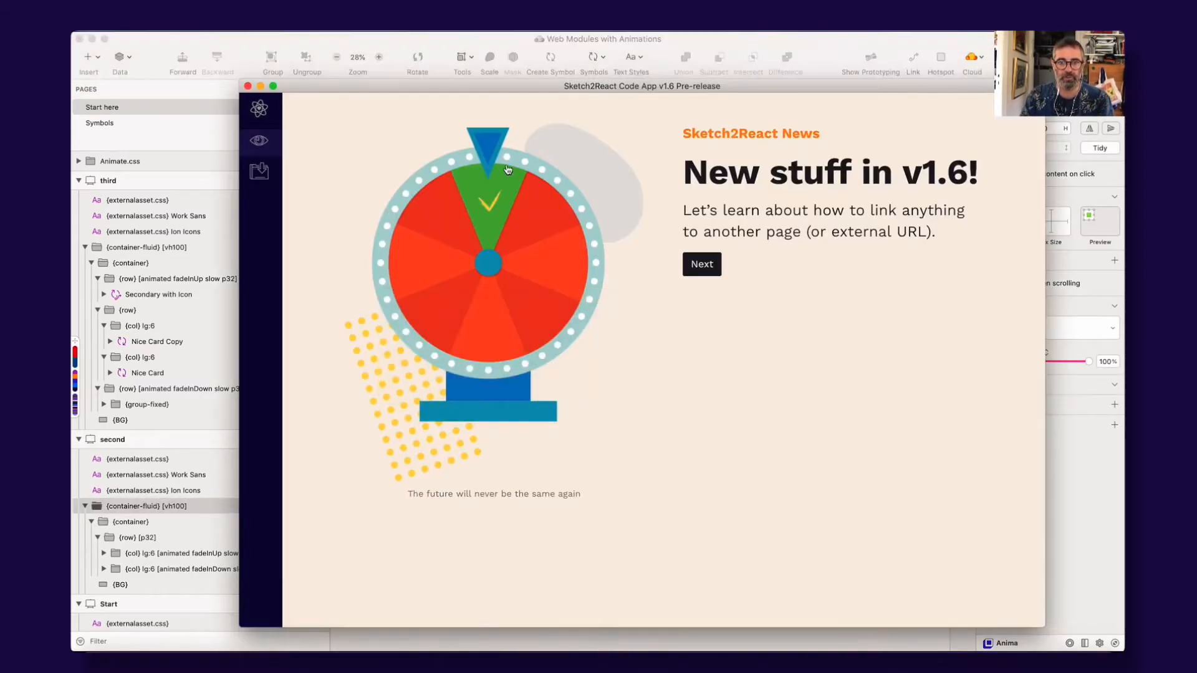
click(248, 31)
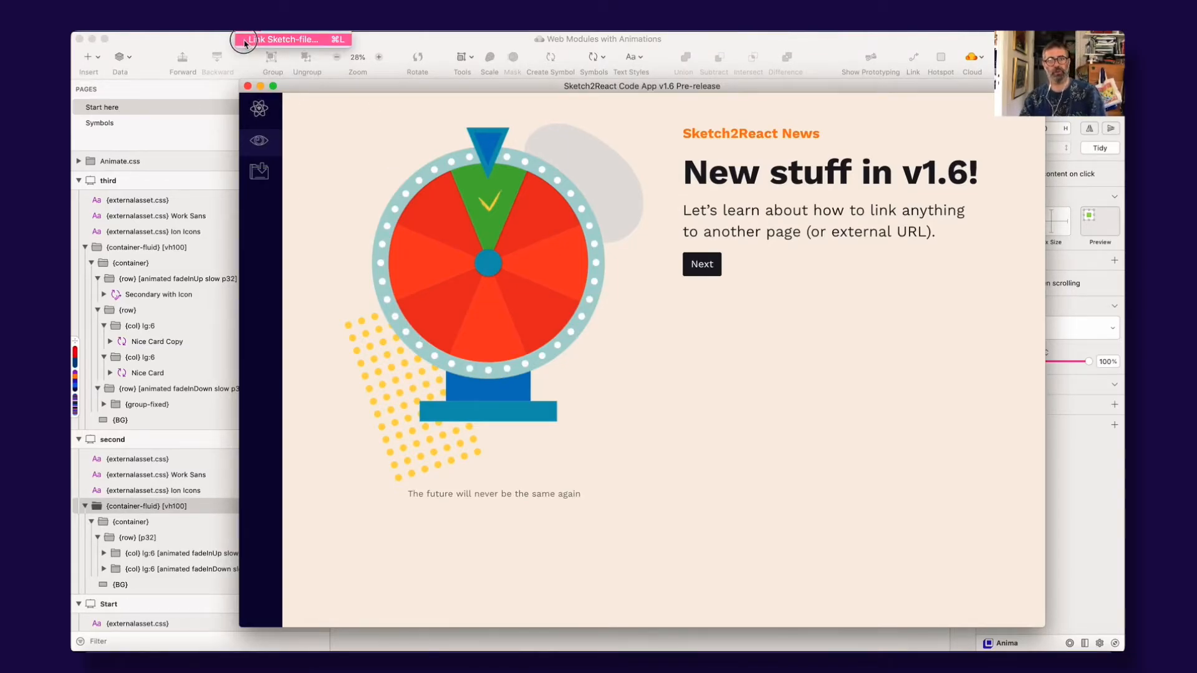
click(245, 40)
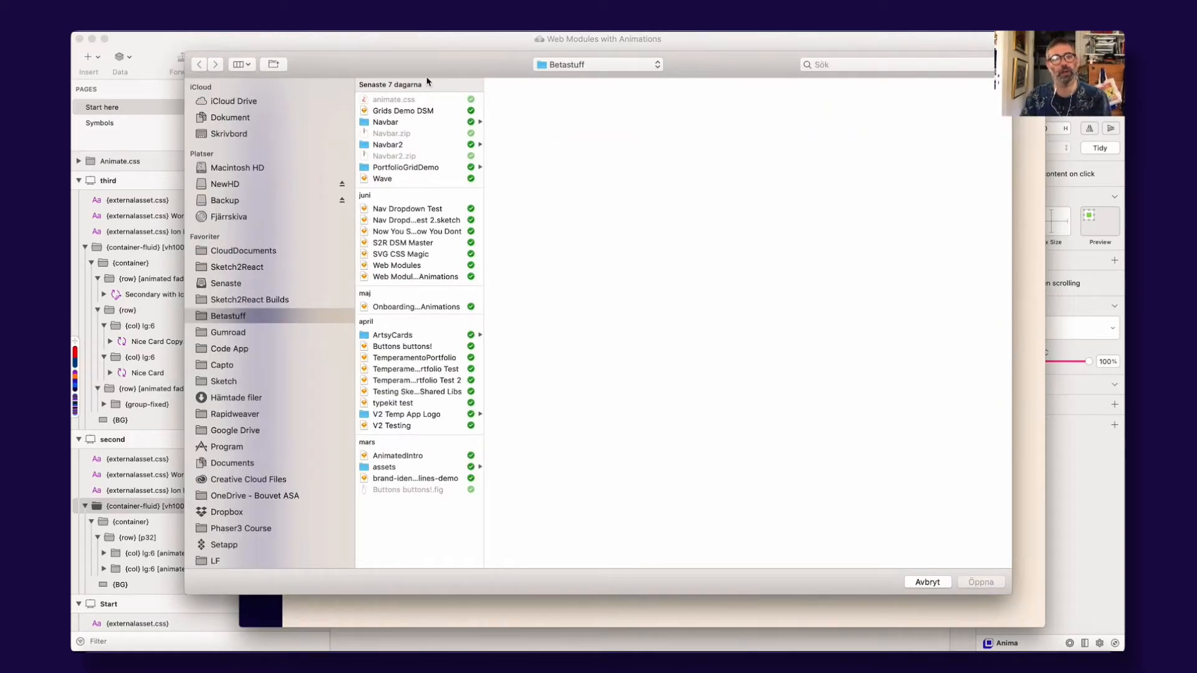
click(271, 257)
click(611, 70)
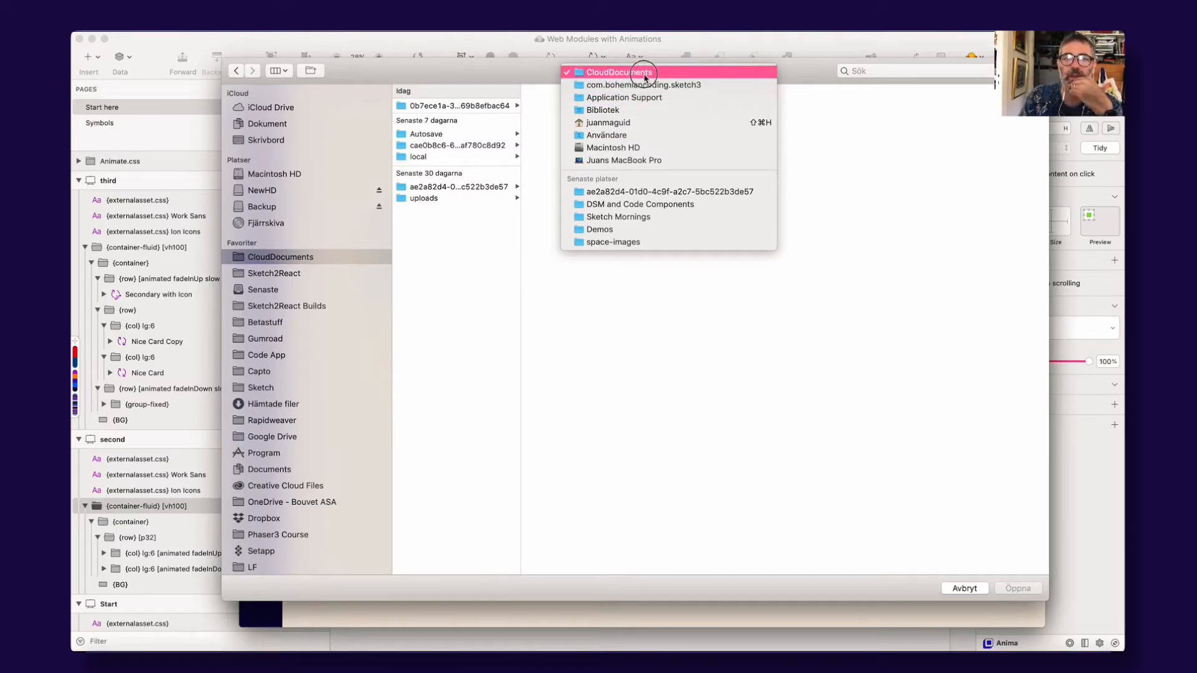
click(617, 72)
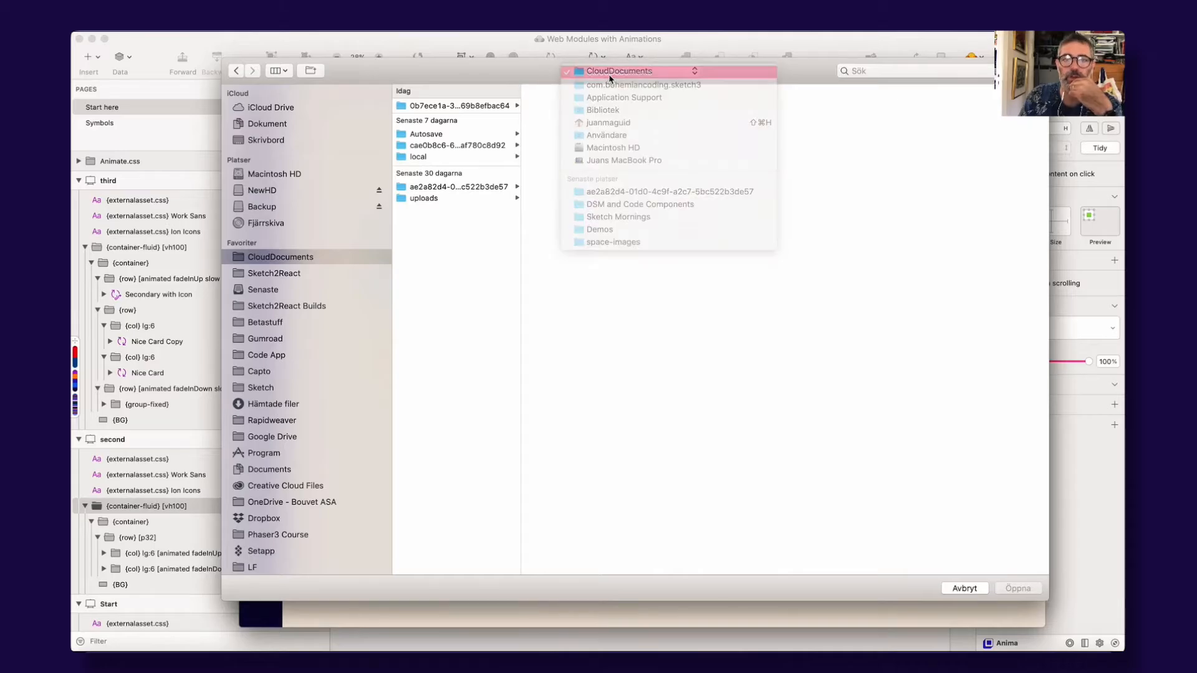
click(439, 107)
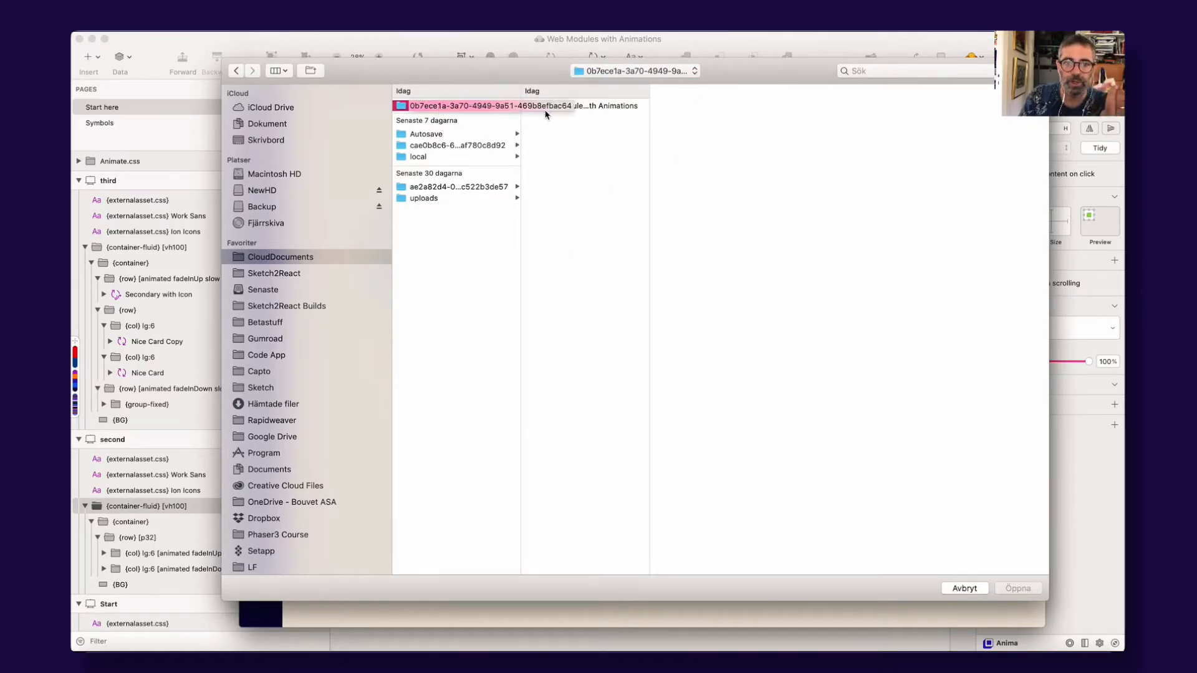
click(530, 107)
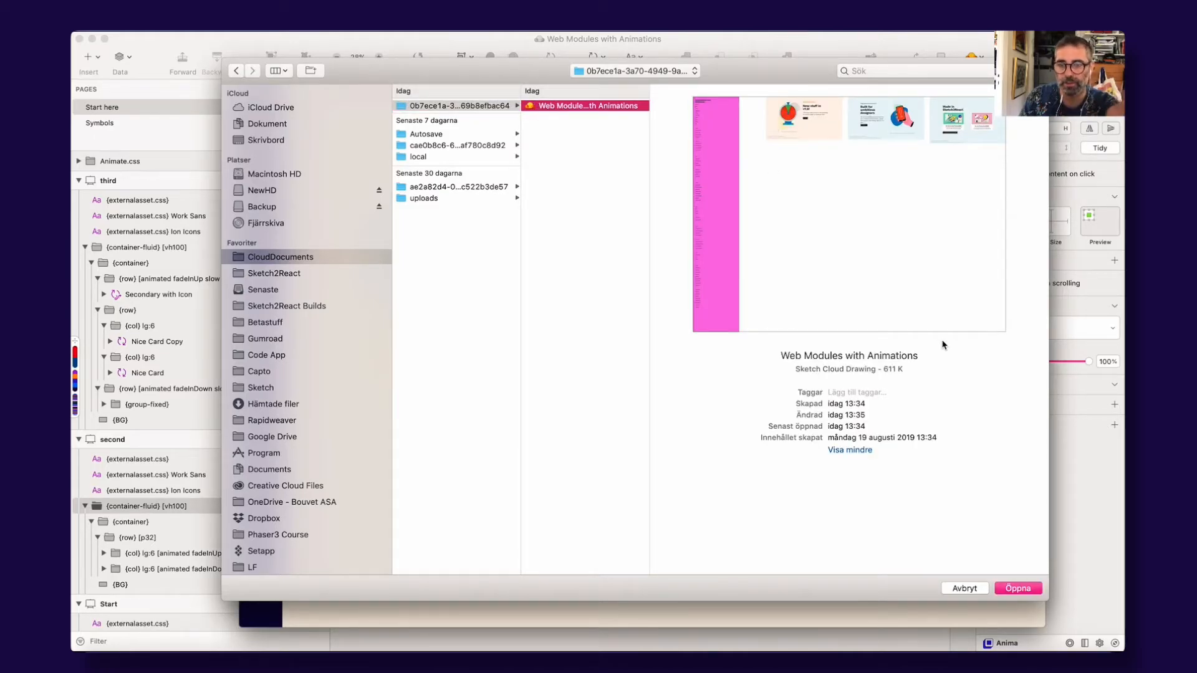
click(1023, 590)
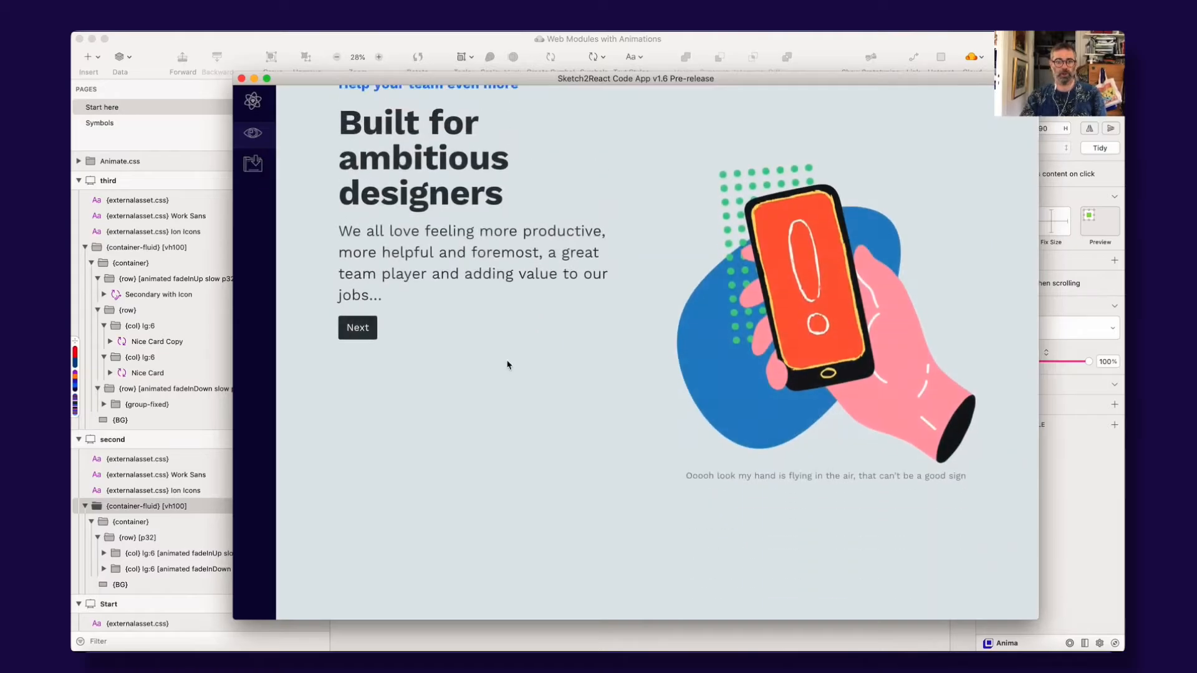
Test the linked document's navigation from the second page onward and the start page's paragraph link, ending on the start page.
click(356, 377)
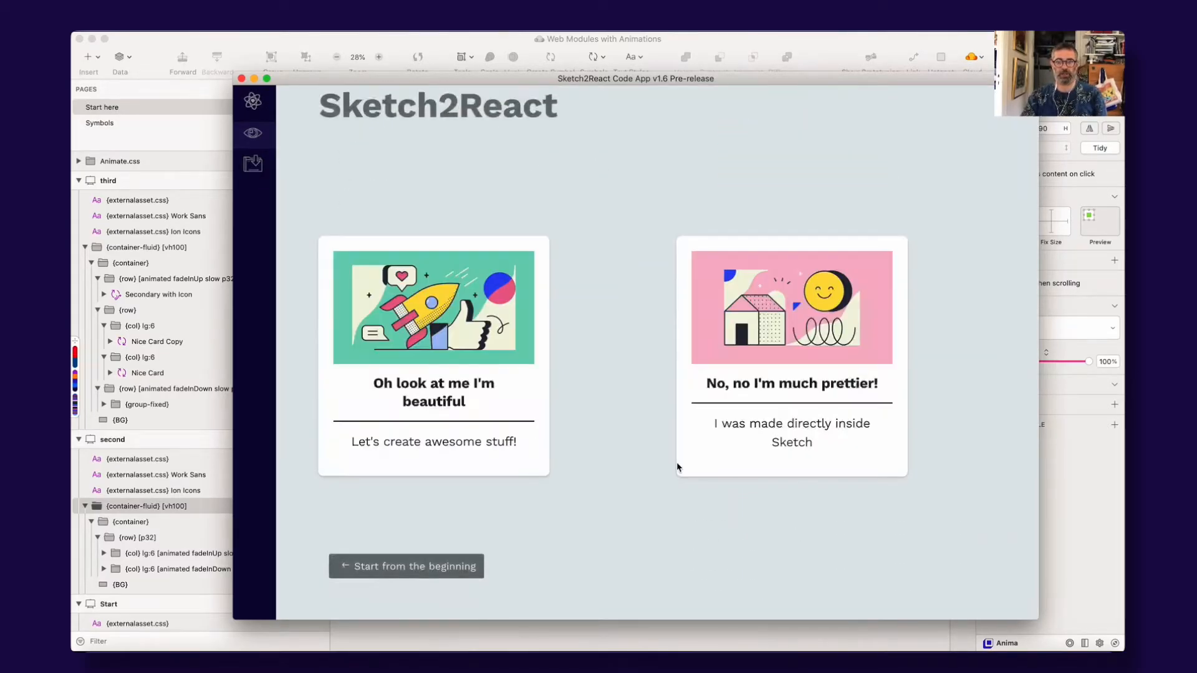
click(410, 535)
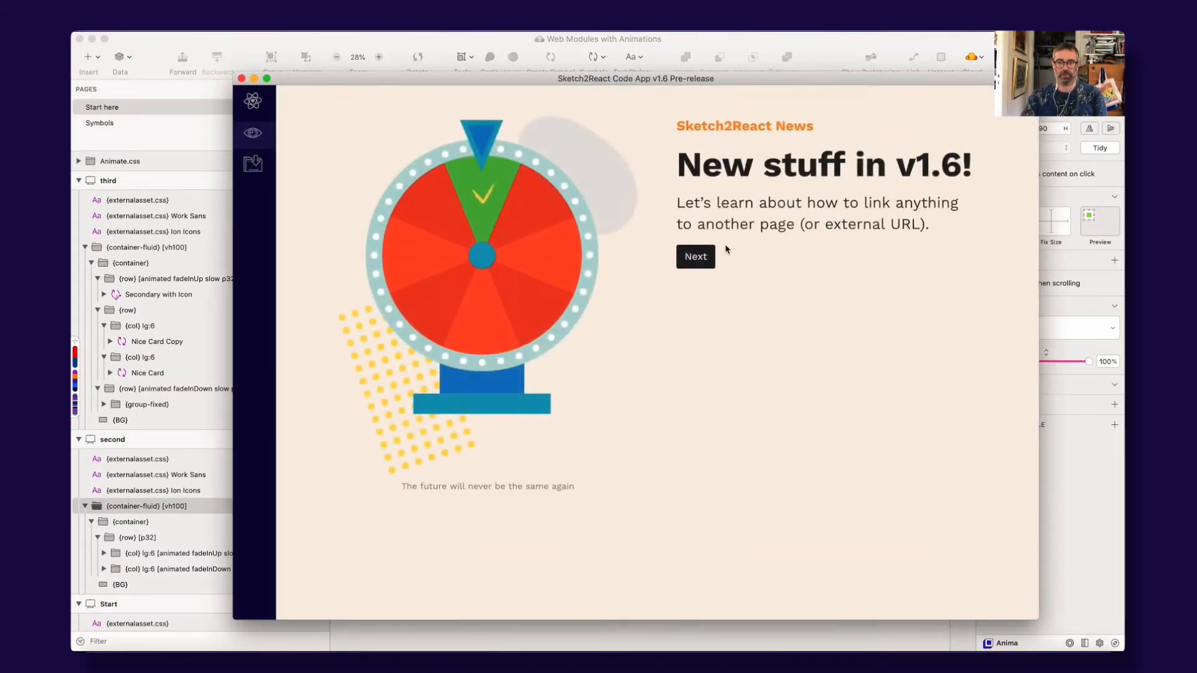
click(714, 215)
click(430, 541)
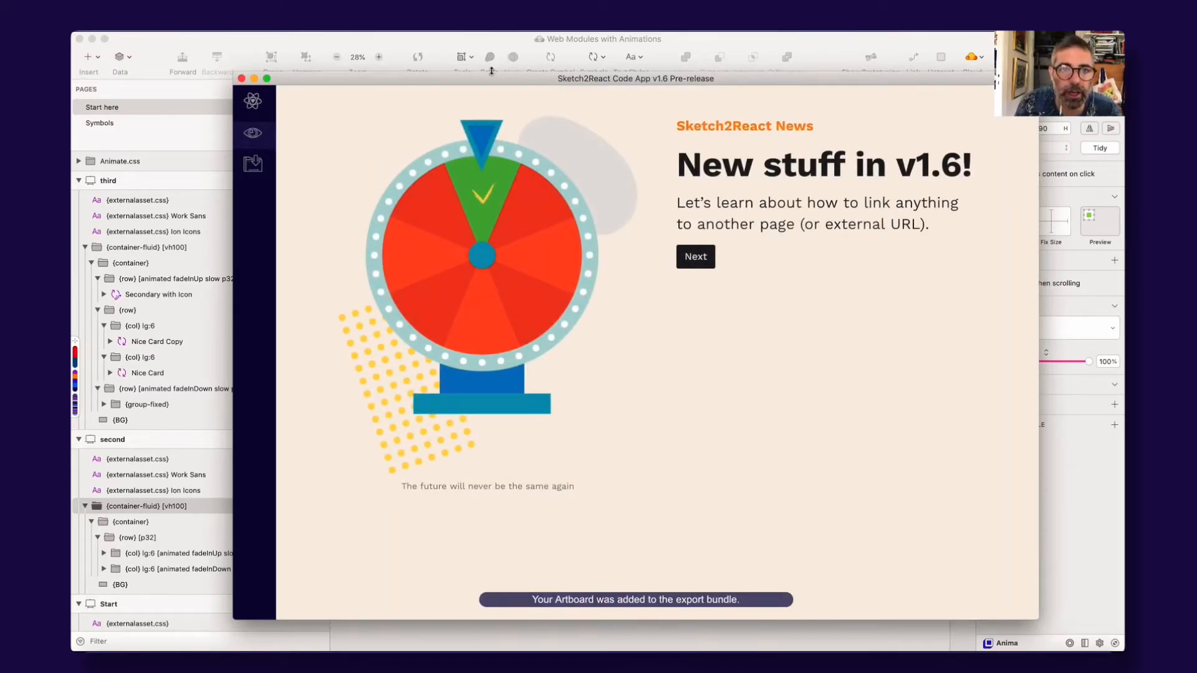
drag(496, 81, 490, 79)
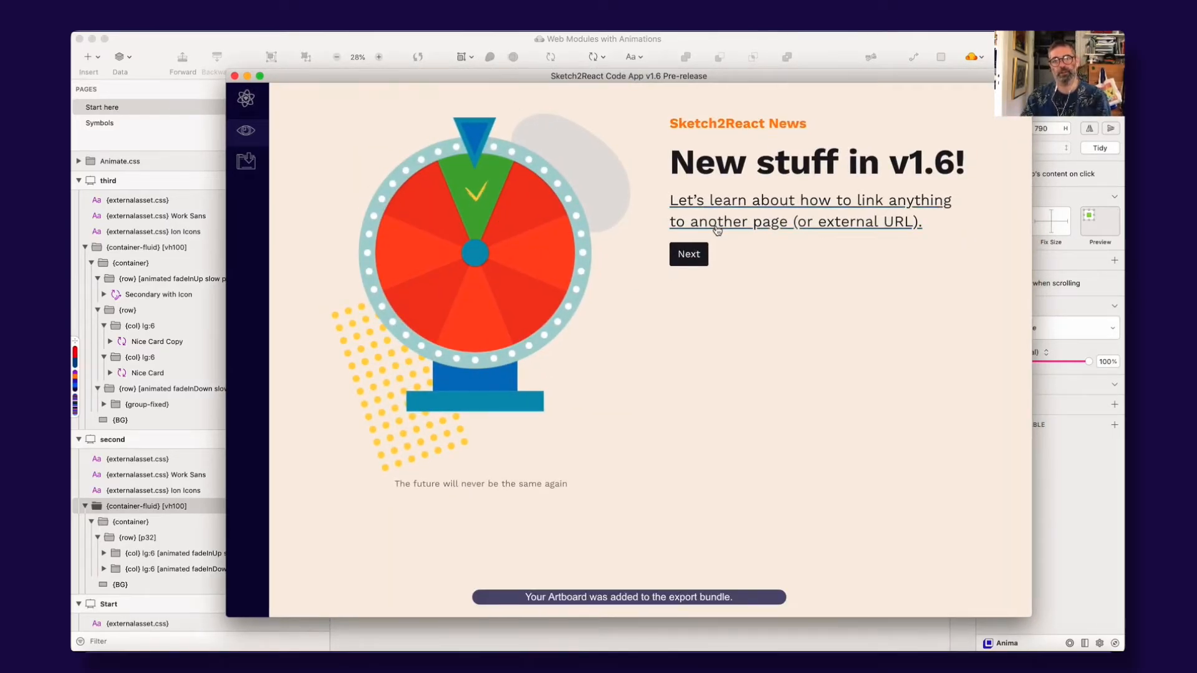
Switch to Sketch and change the second artboard's heading to "Built for very ambitious designers".
key(super+Tab)
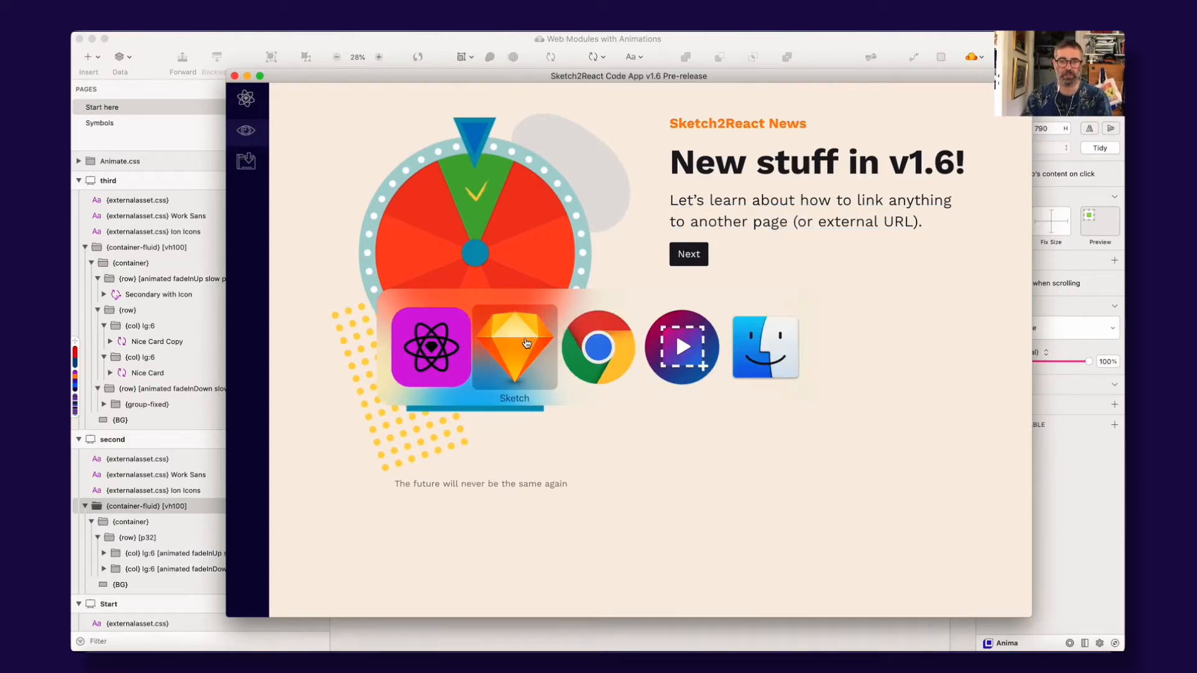
click(401, 326)
click(440, 52)
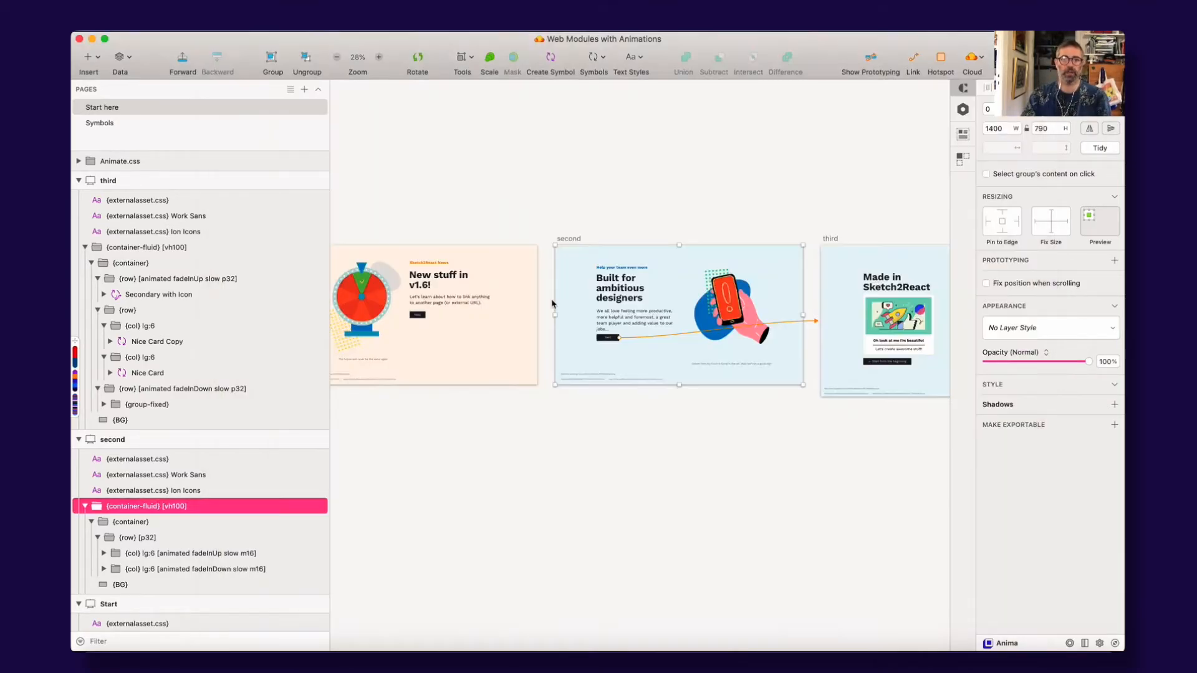
click(439, 279)
click(632, 290)
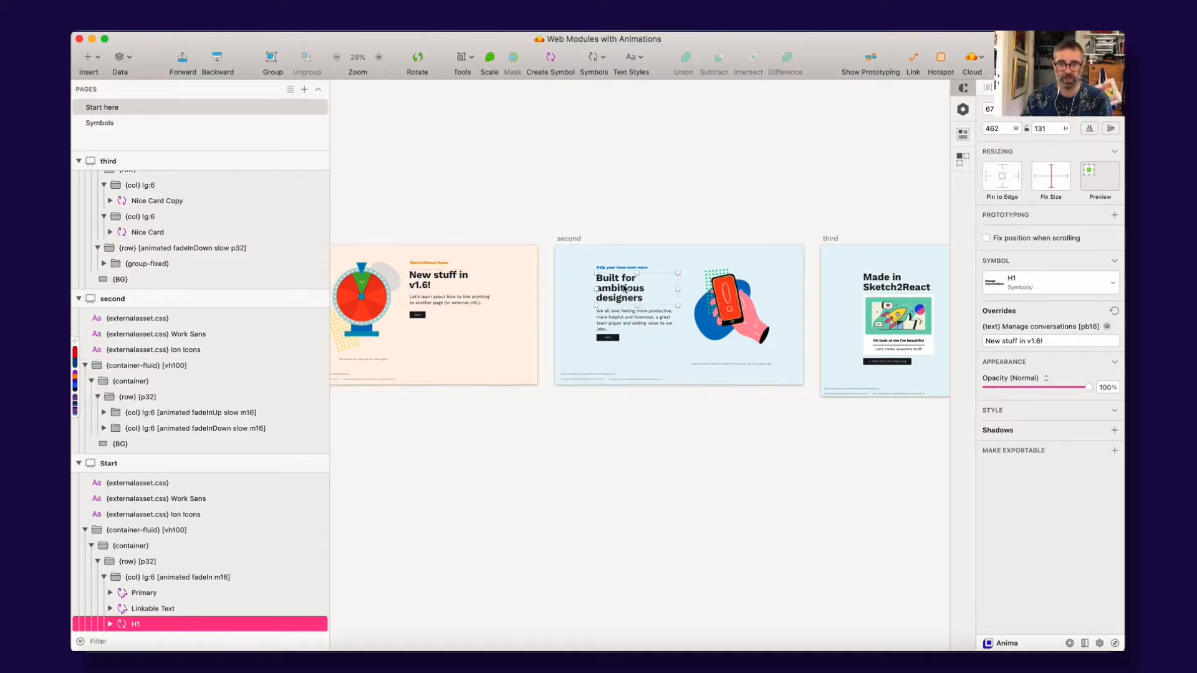
key(super+0)
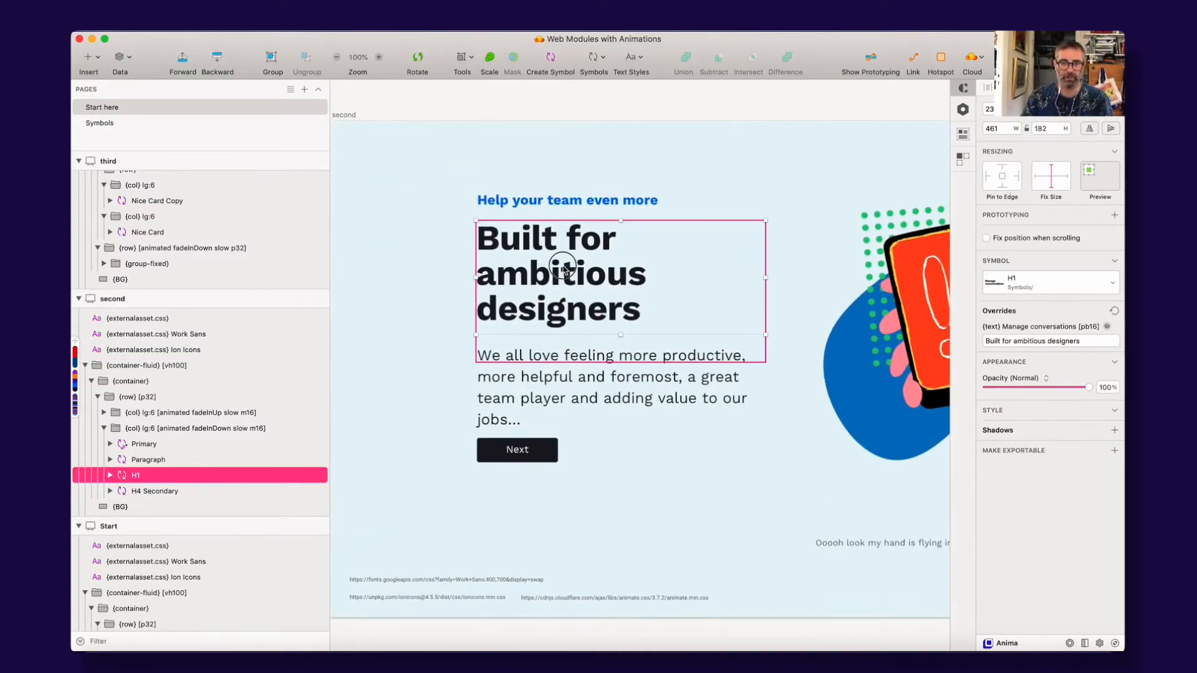
double_click(564, 271)
double_click(564, 271)
click(629, 305)
drag(630, 302, 497, 244)
key(Left)
key(Left)
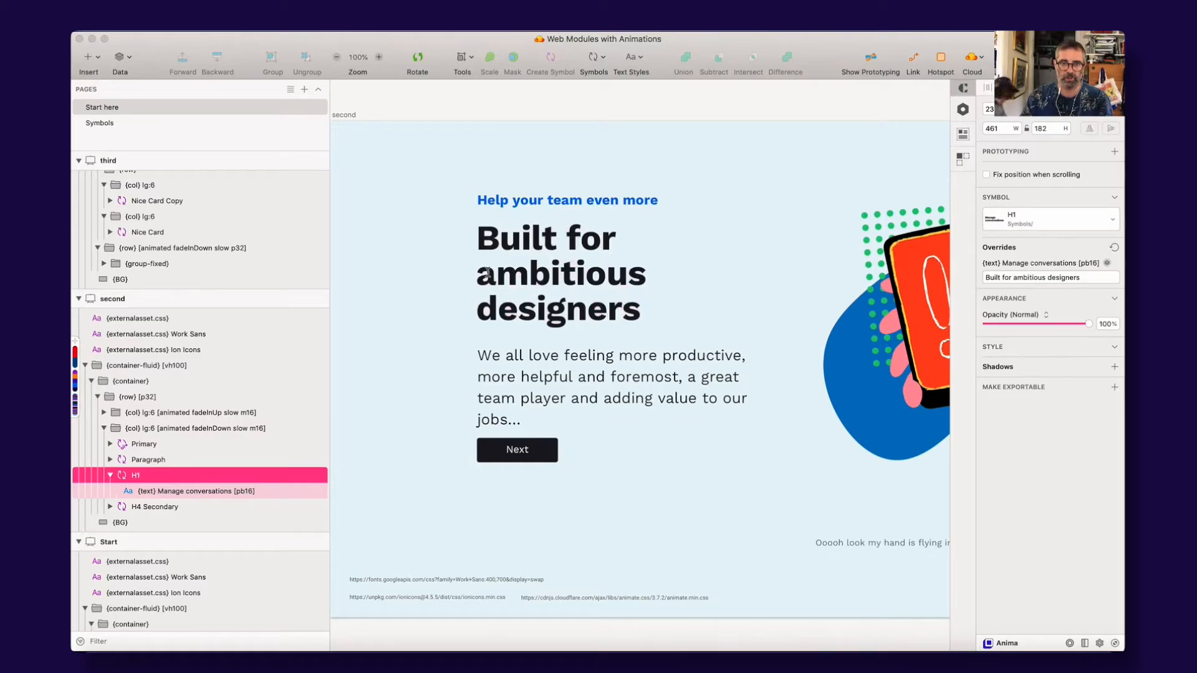
click(615, 249)
text(very)
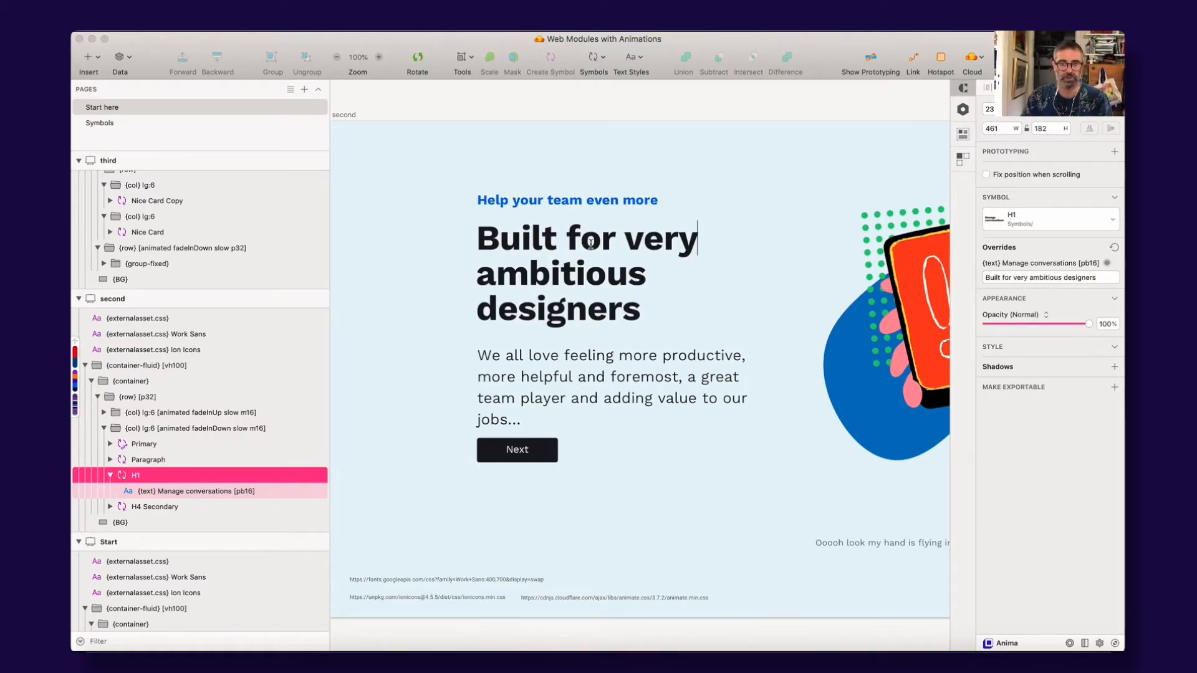
scroll(497, 235, down, 5)
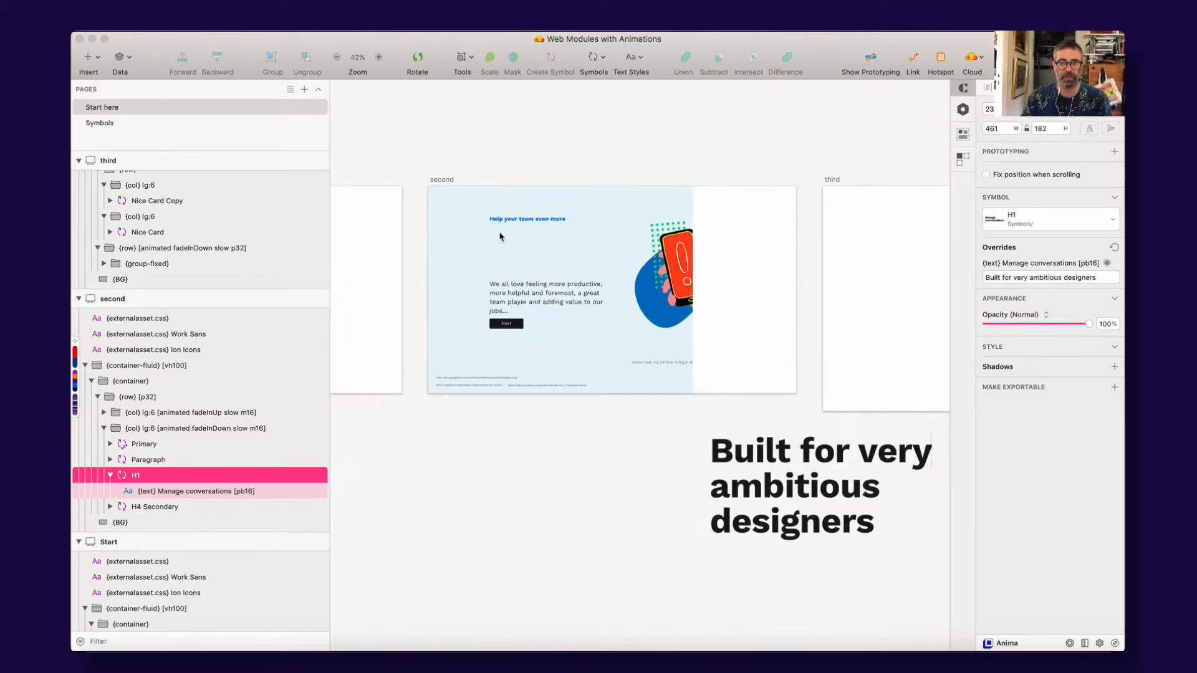
key(Escape)
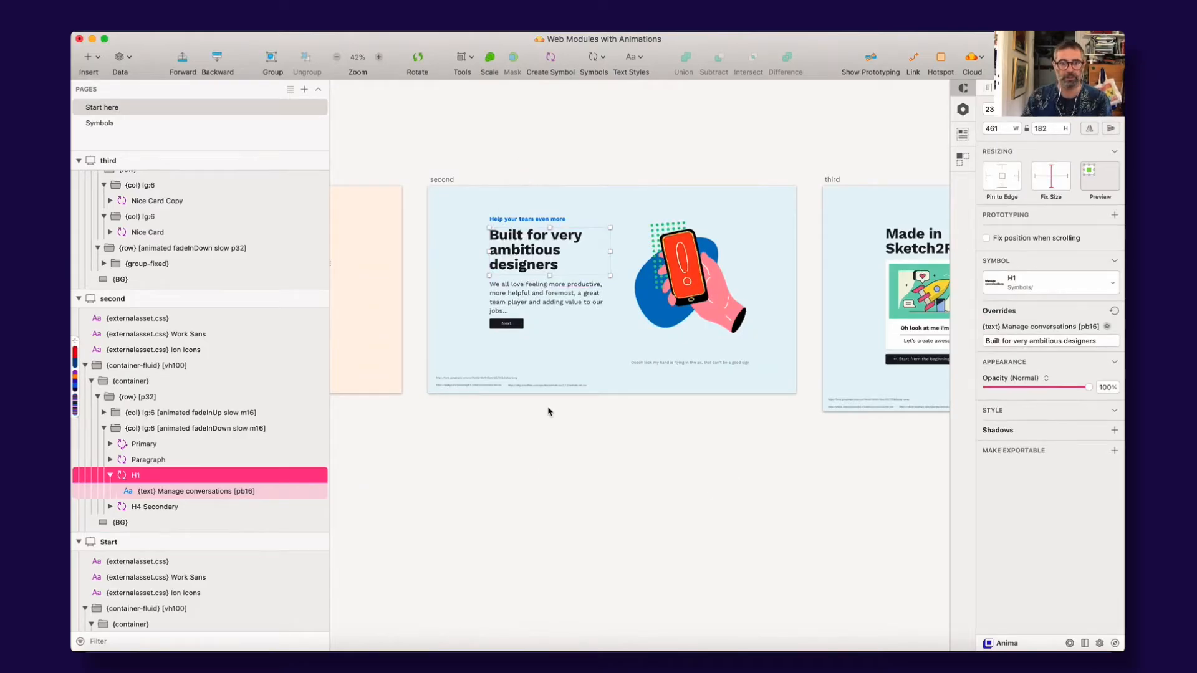
Check the document's Sketch Cloud page in Chrome for the heading edit, returning once to Sketch to clear the selection.
key(super+Tab)
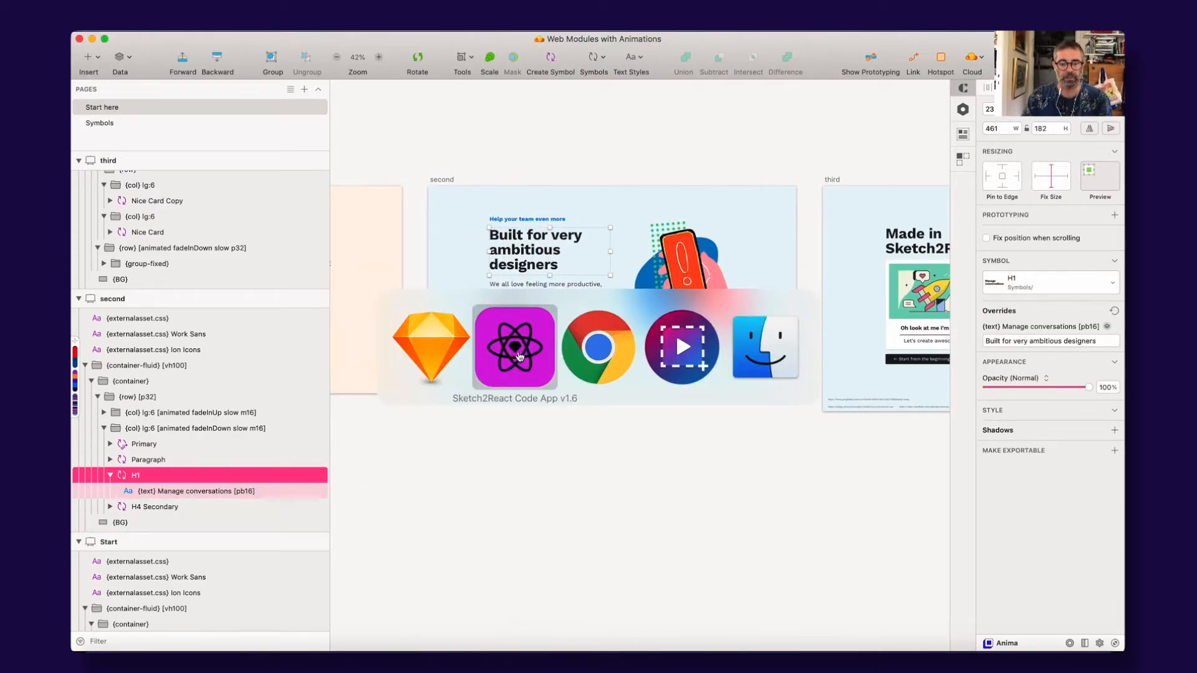
click(575, 360)
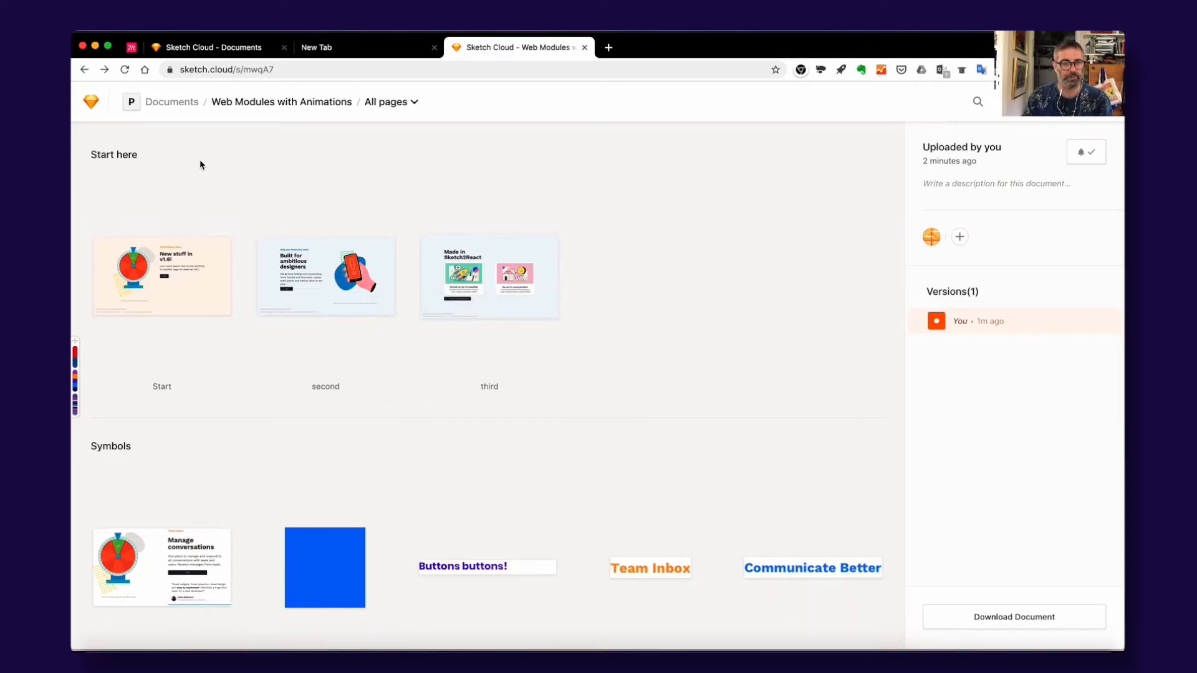
scroll(324, 262, down, 1)
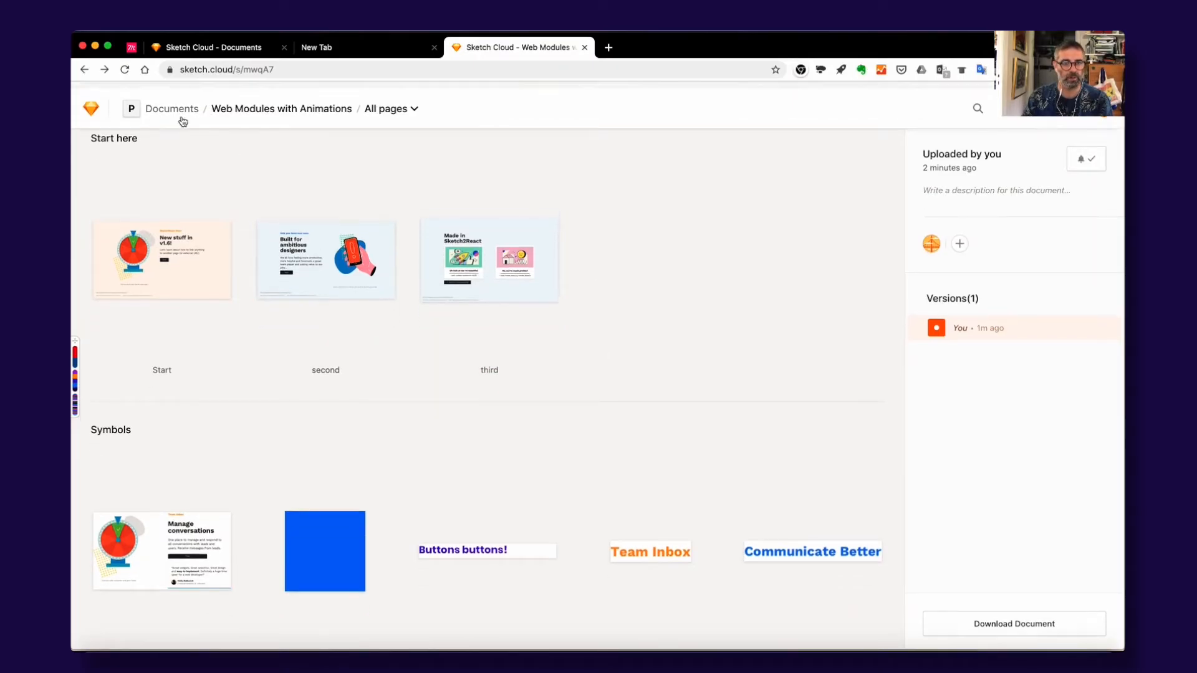
key(super+Tab)
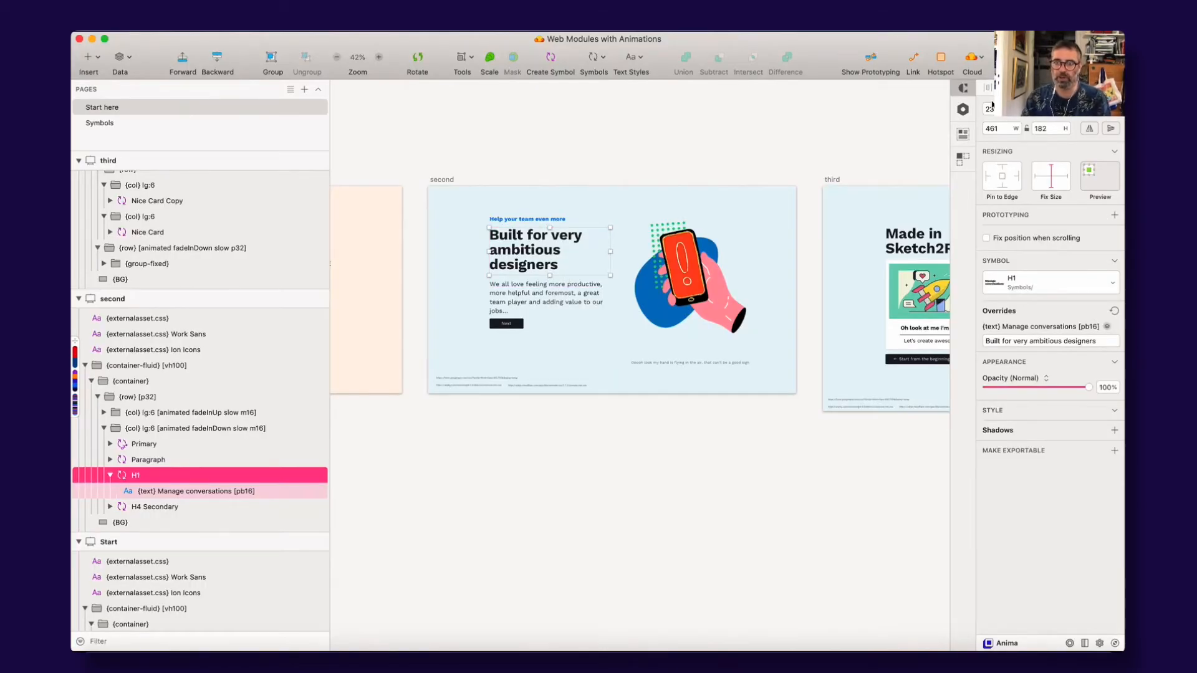
click(592, 149)
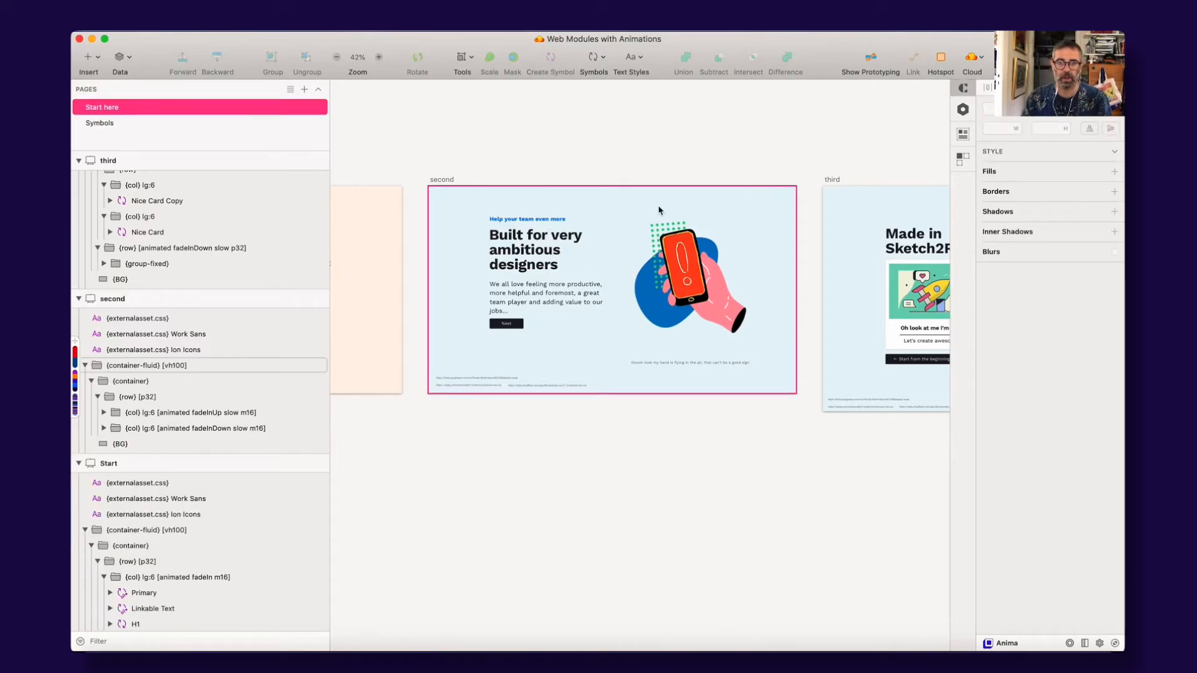
key(super+Tab)
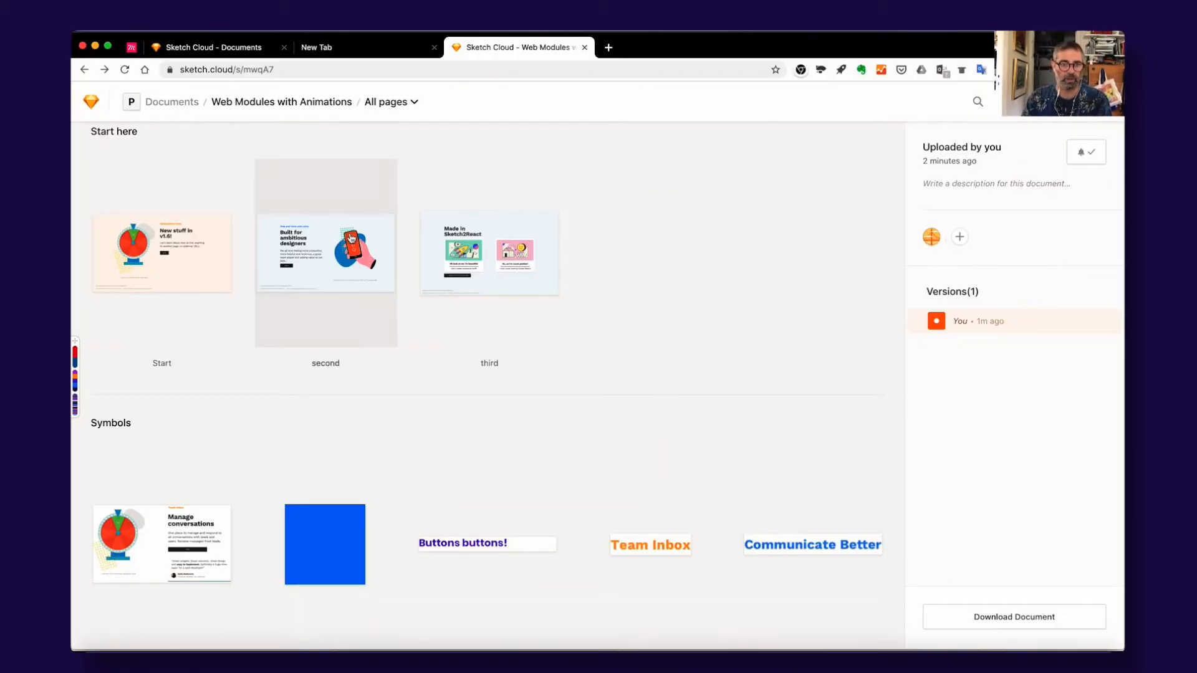
click(316, 174)
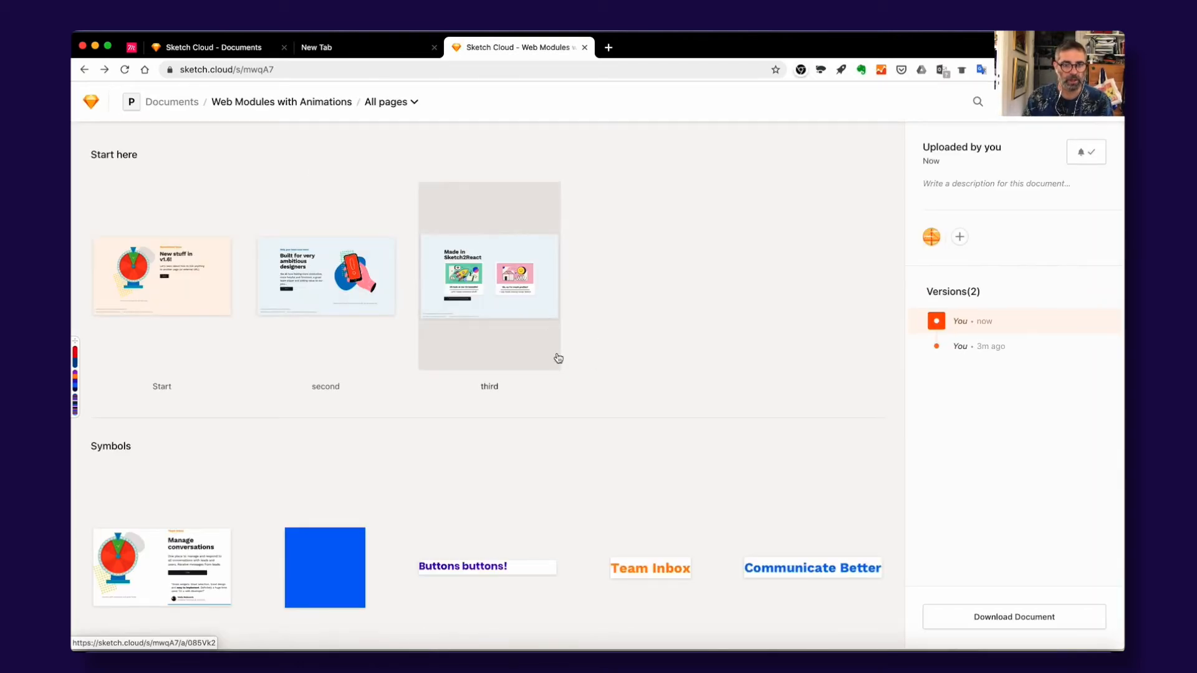
Compare the older Sketch Cloud version of the document with the latest one, switching between them and ending on the latest.
click(992, 350)
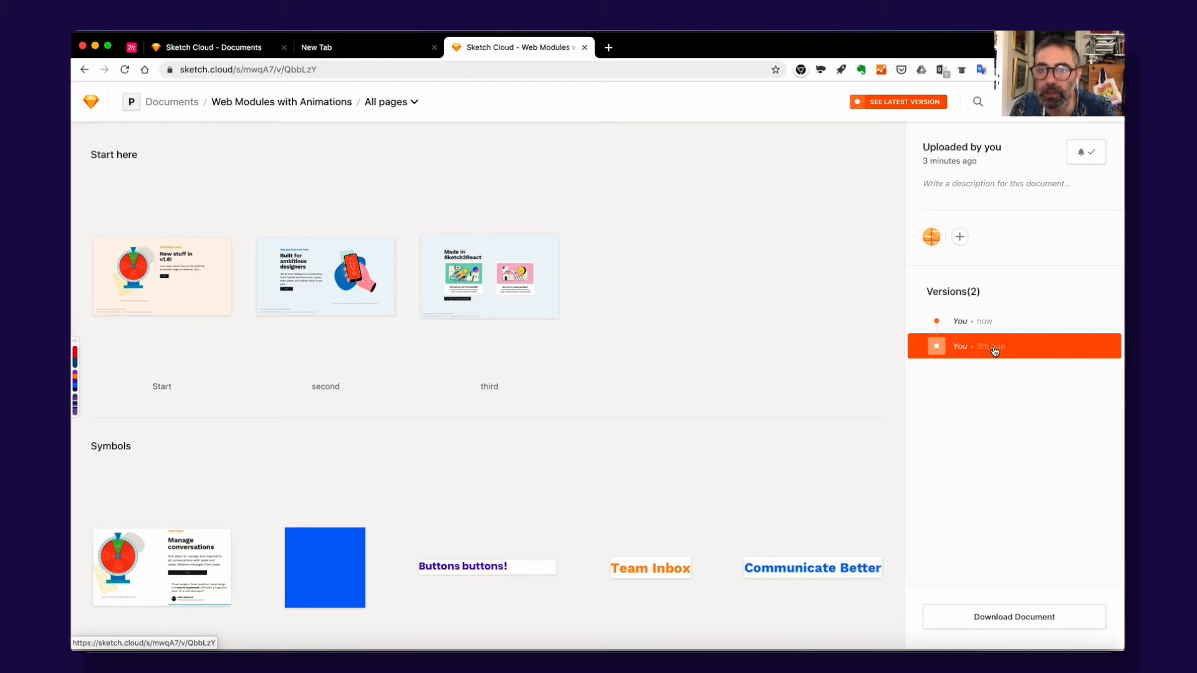
click(879, 104)
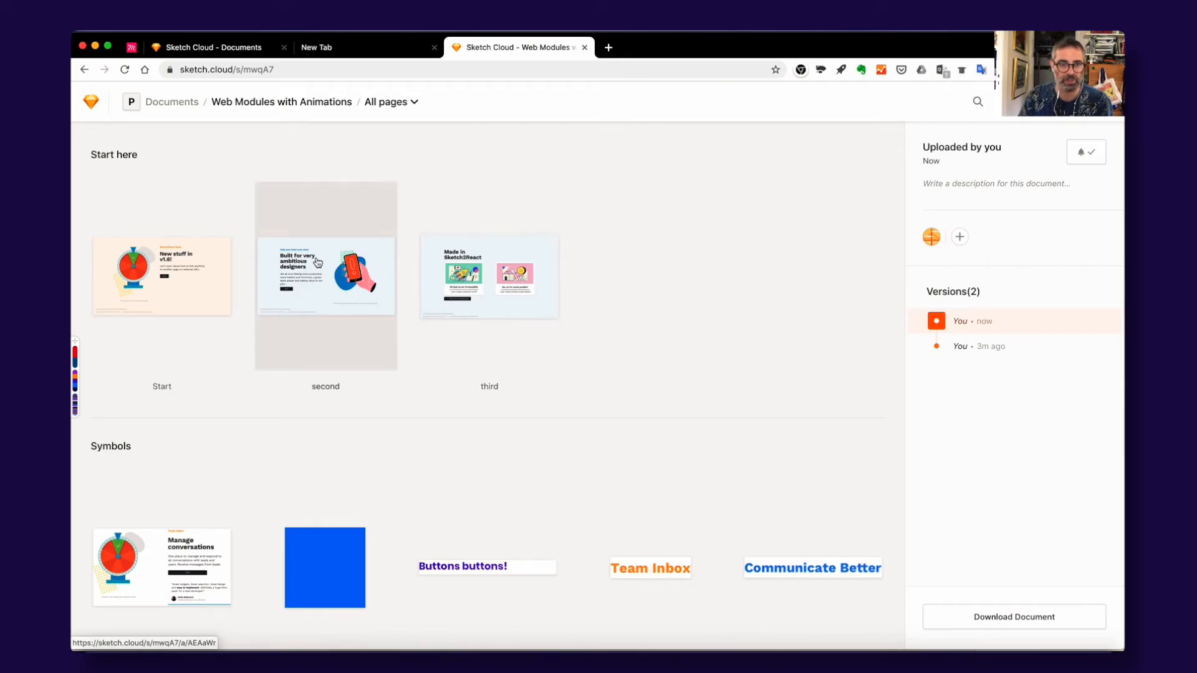
click(1022, 349)
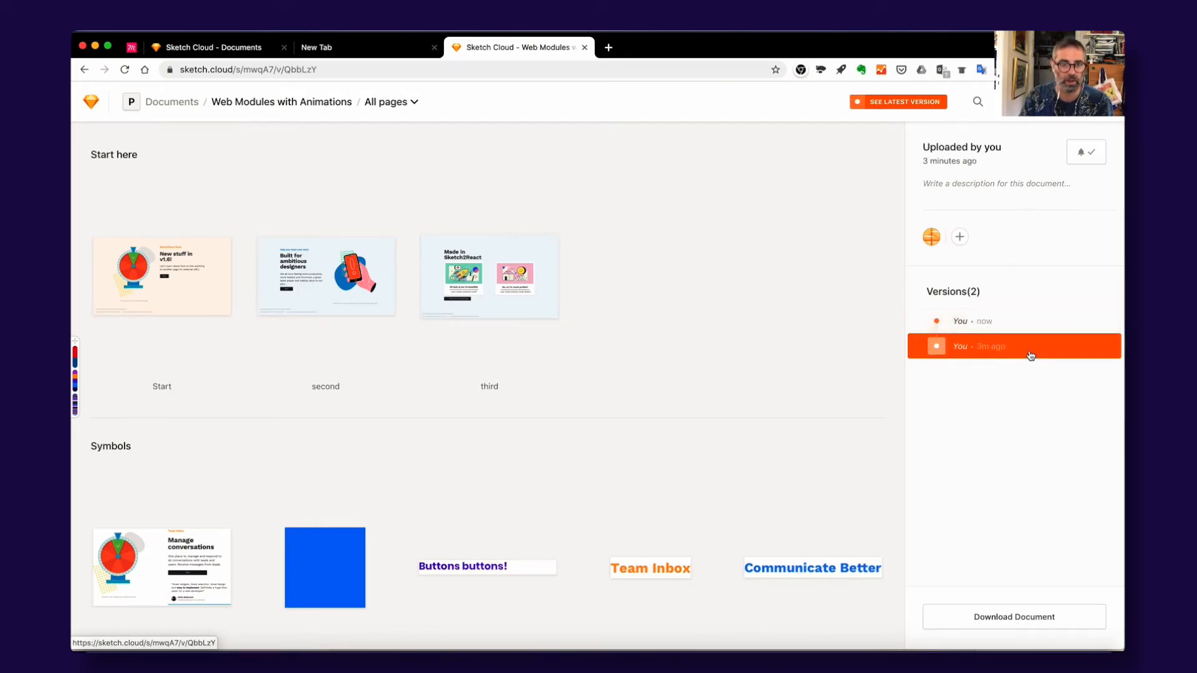
click(1018, 331)
click(1016, 344)
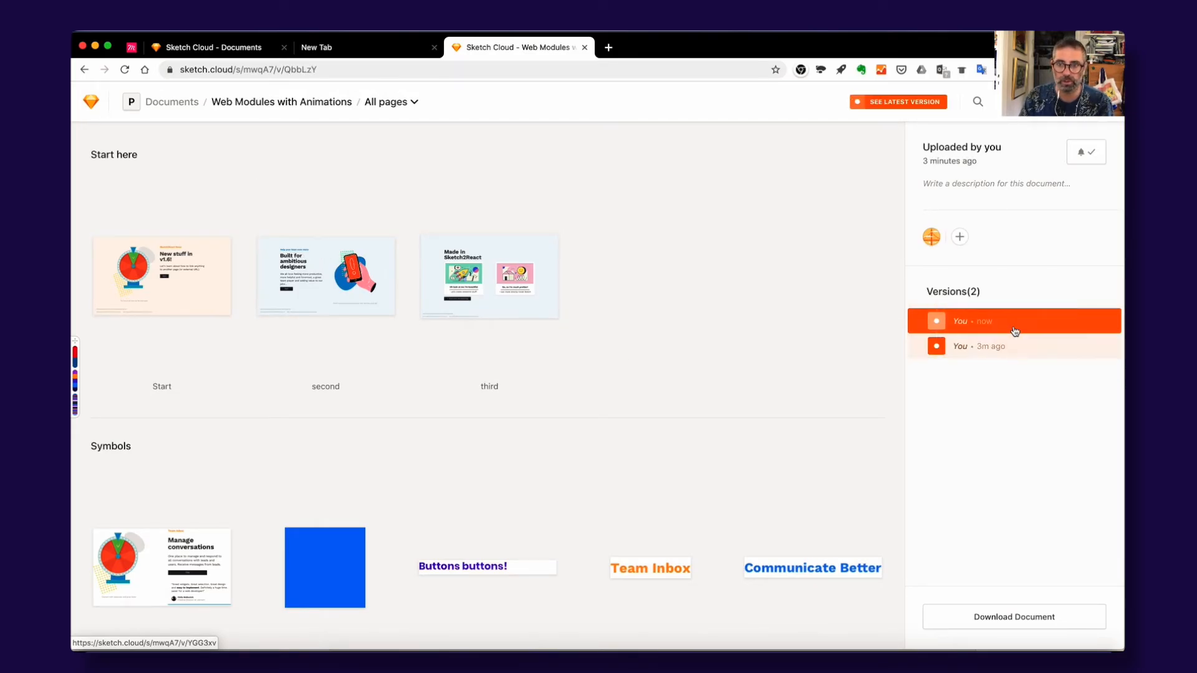
click(1013, 331)
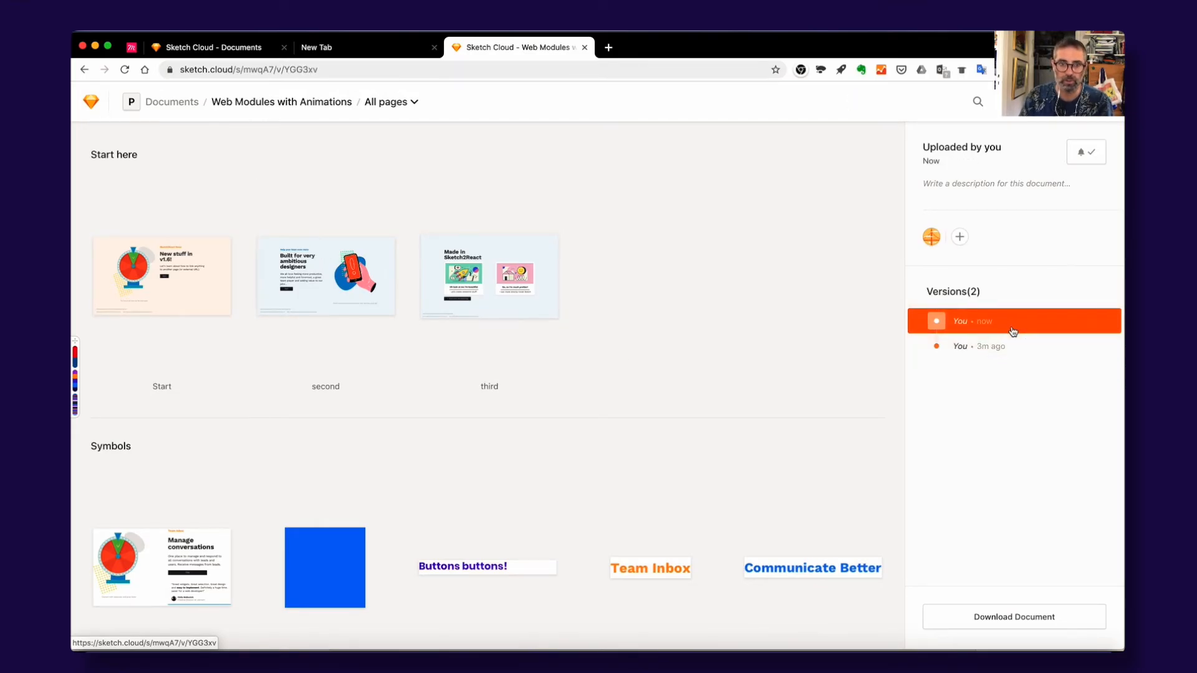
View the Start, second and third artboards individually in Sketch Cloud, then reopen the second artboard.
click(179, 255)
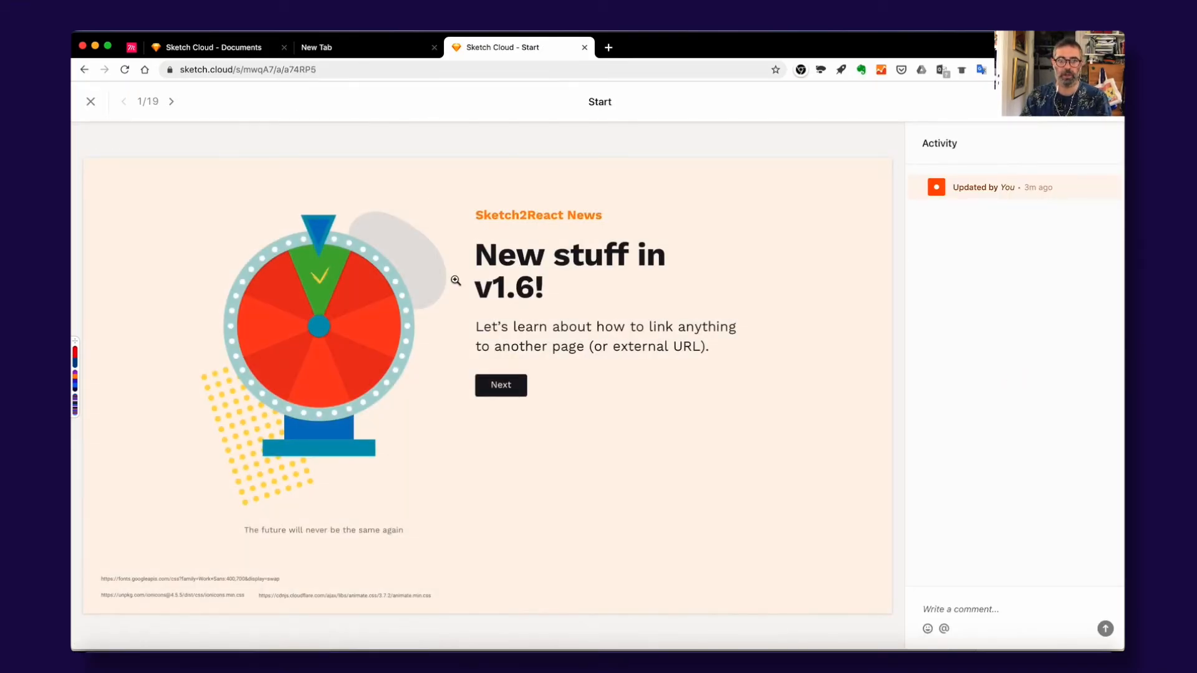
key(Right)
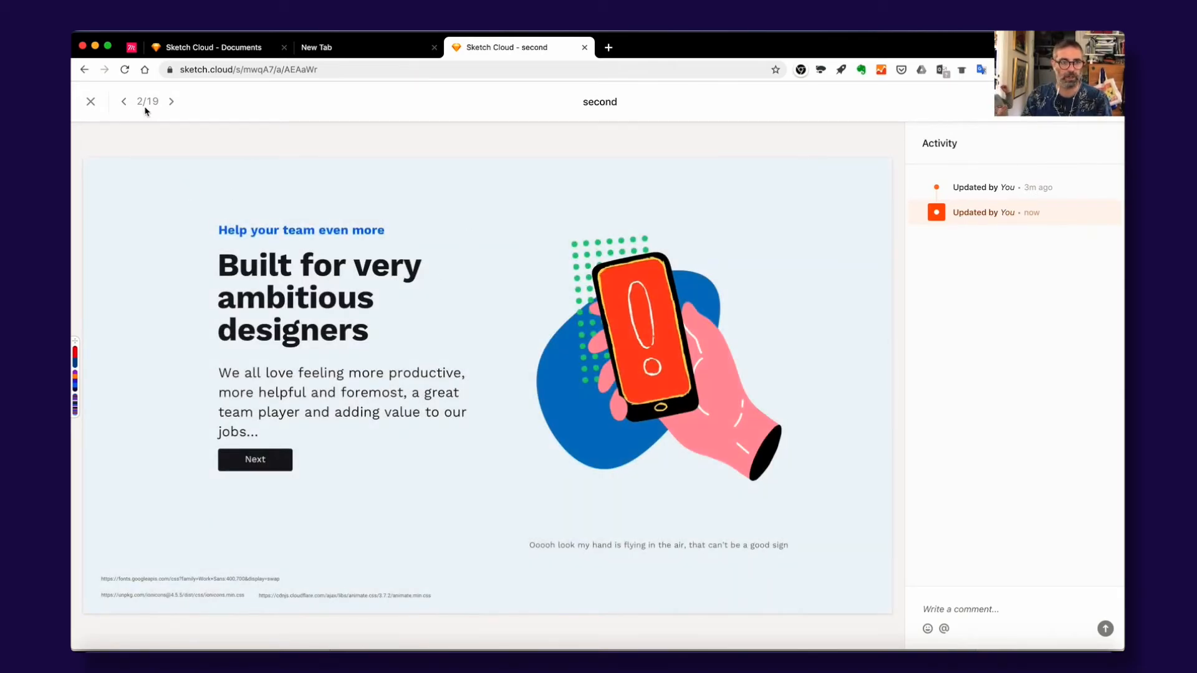
click(91, 101)
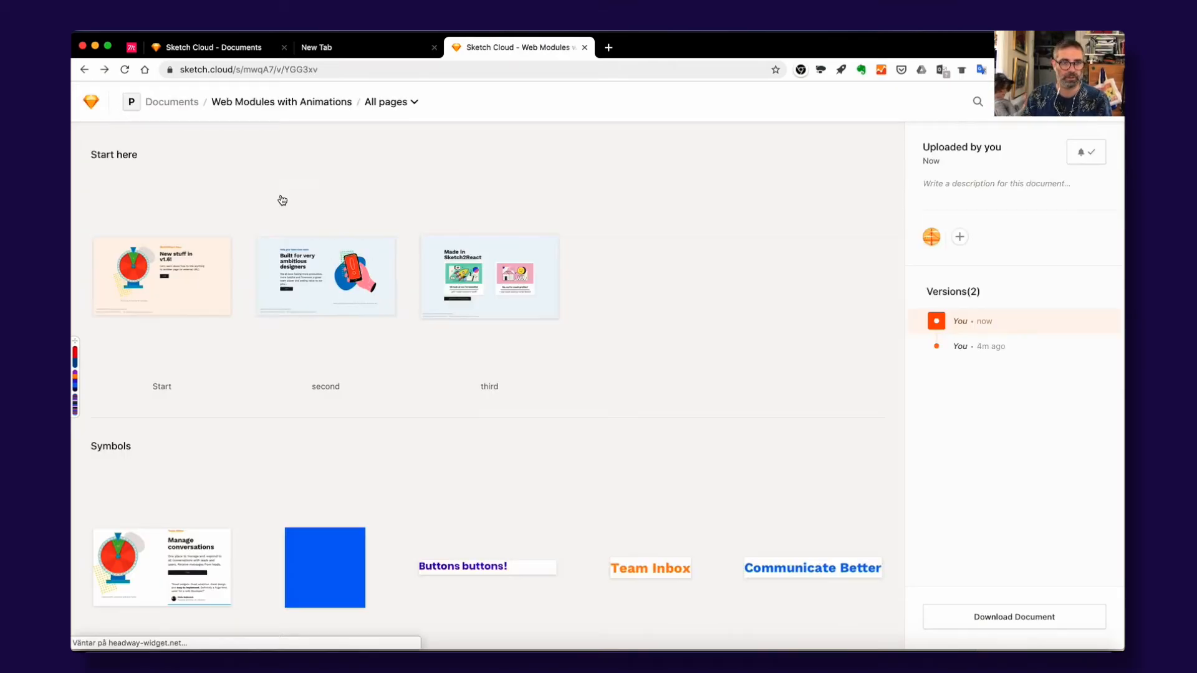
click(491, 293)
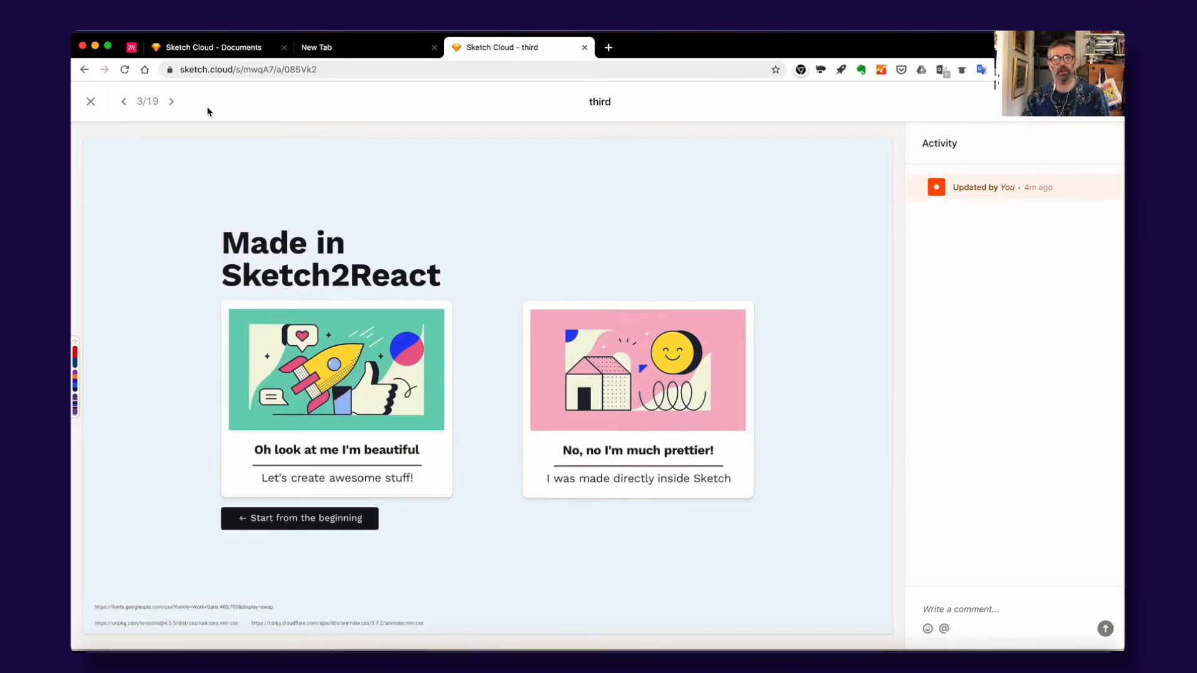
click(90, 102)
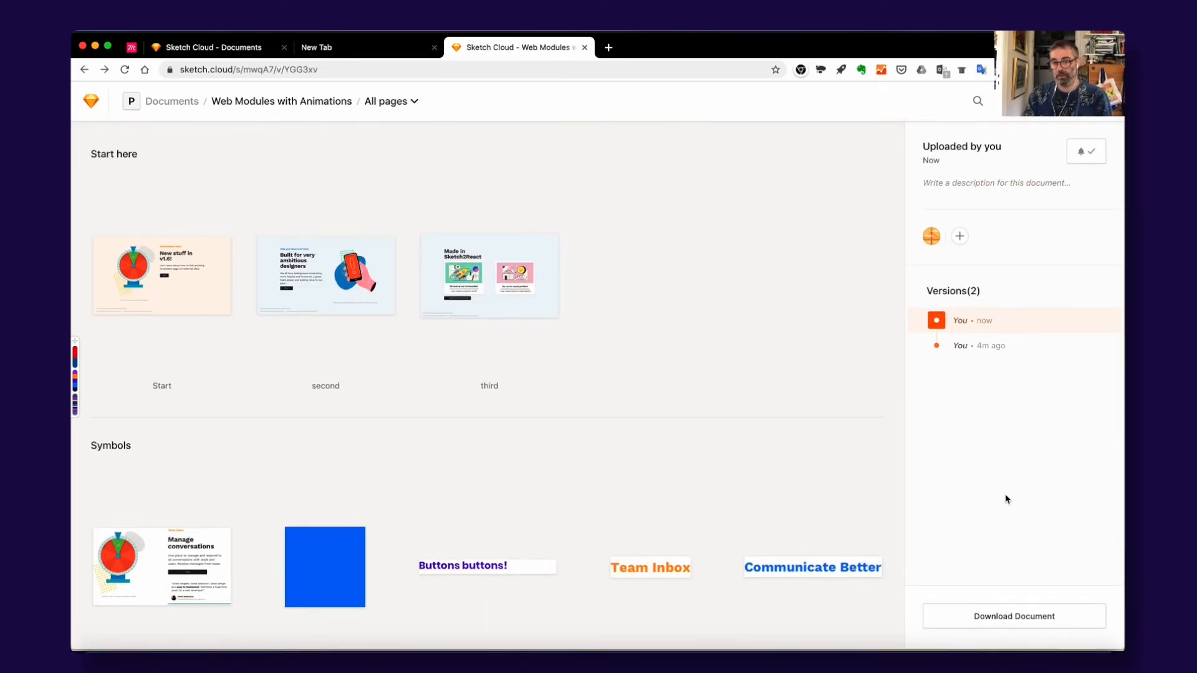
click(290, 273)
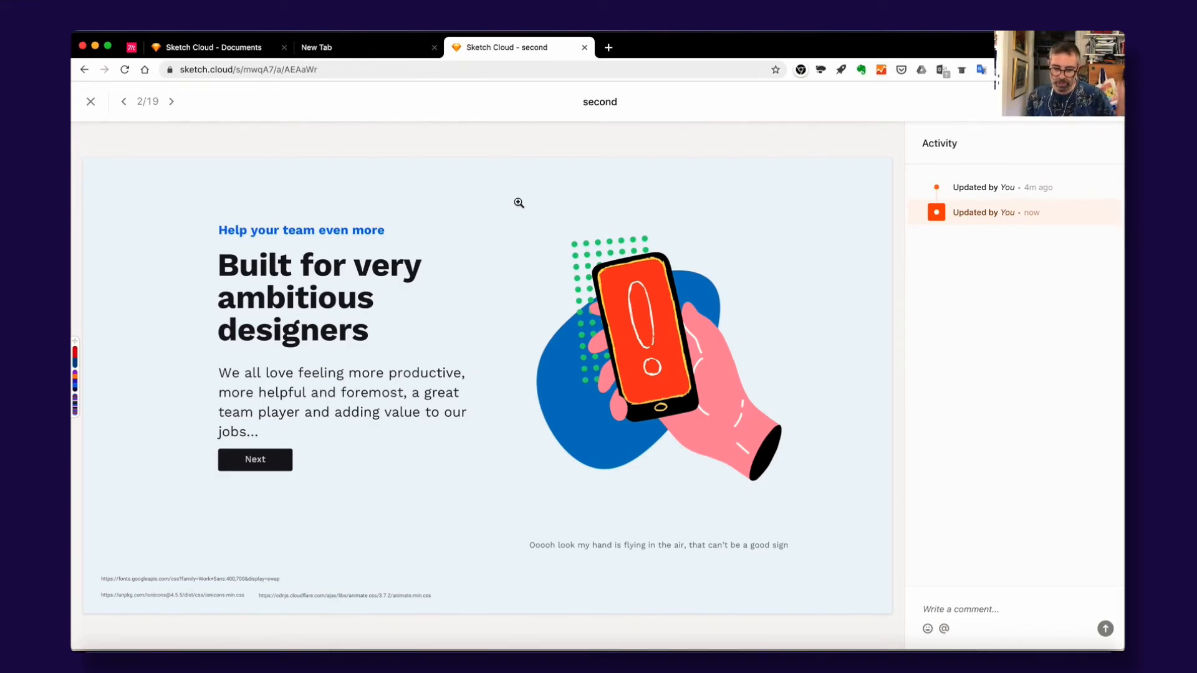
Return to Sketch and select the second artboard's {container-fluid} [vh100] group.
key(super+Tab)
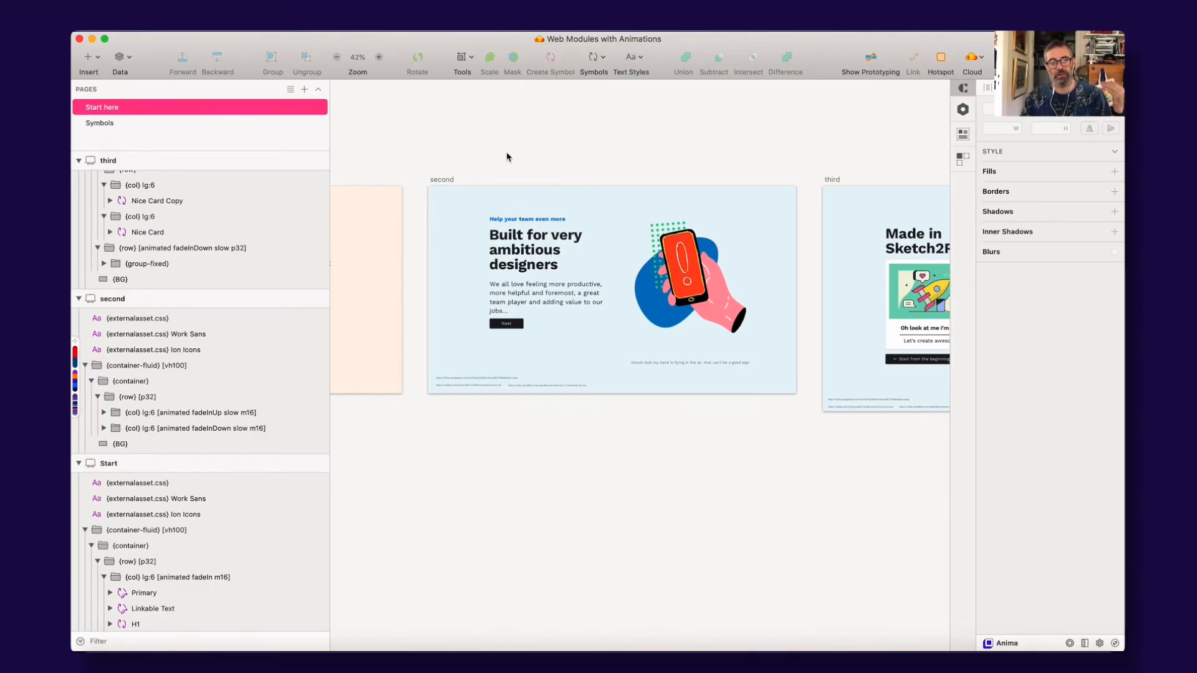
click(508, 269)
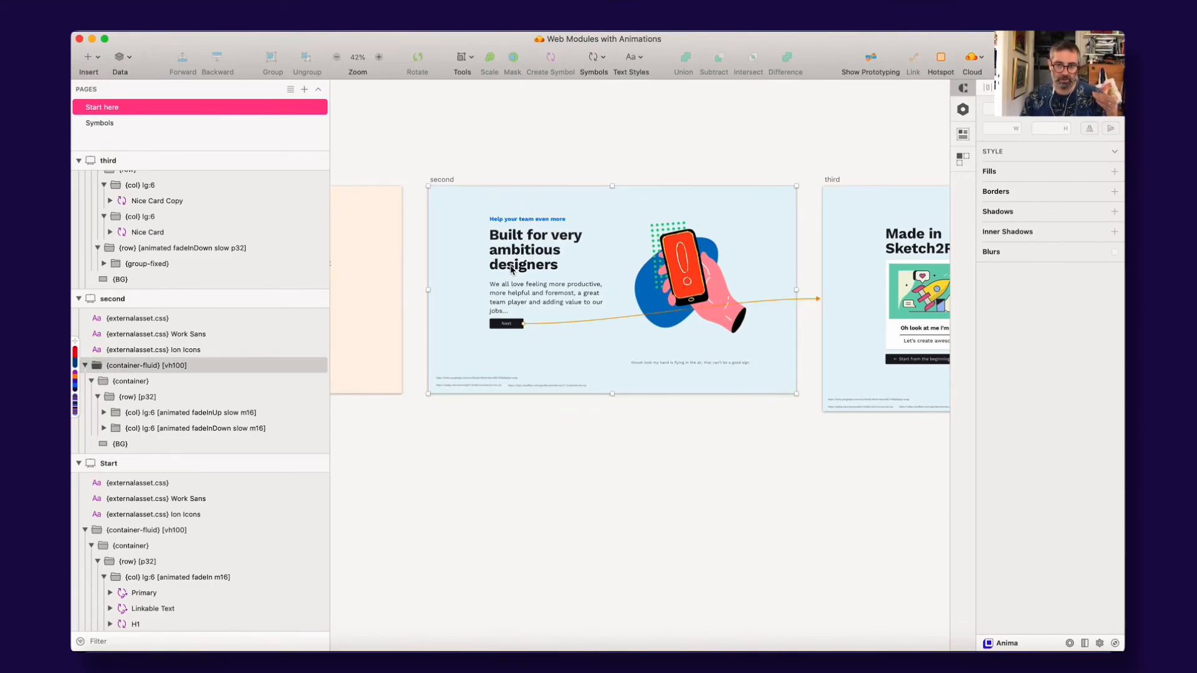